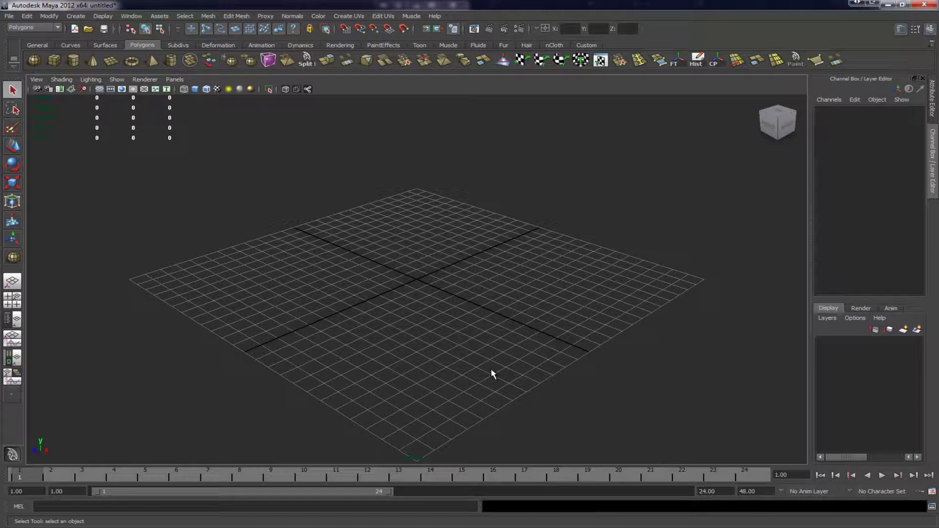
drag(251, 252, 490, 344)
drag(569, 196, 238, 352)
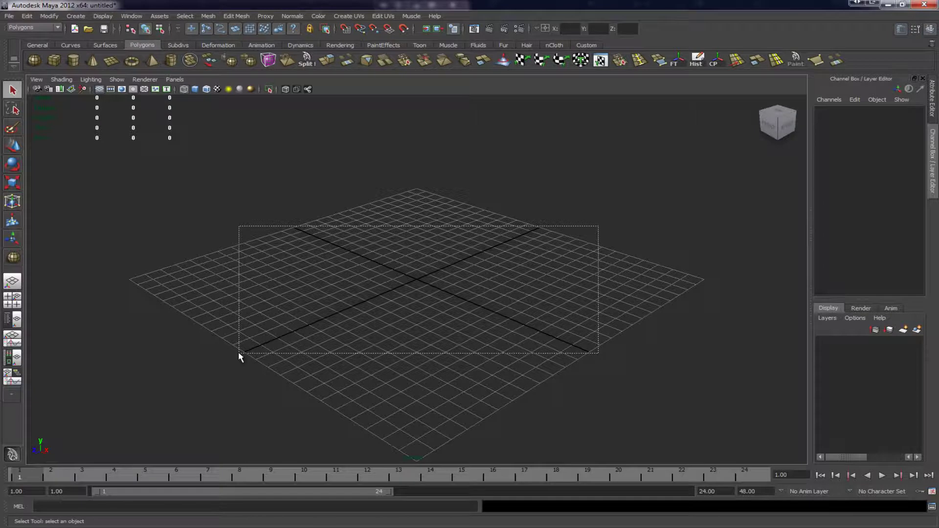
drag(238, 352, 238, 352)
drag(238, 352, 238, 352)
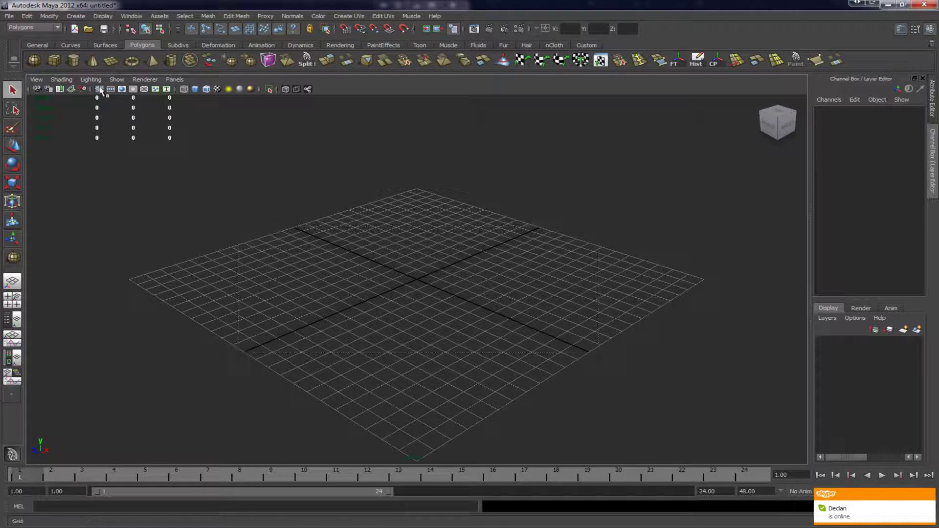
Open the recent scene armor.mb from the mps_armor project
click(9, 15)
mouse_move(53, 220)
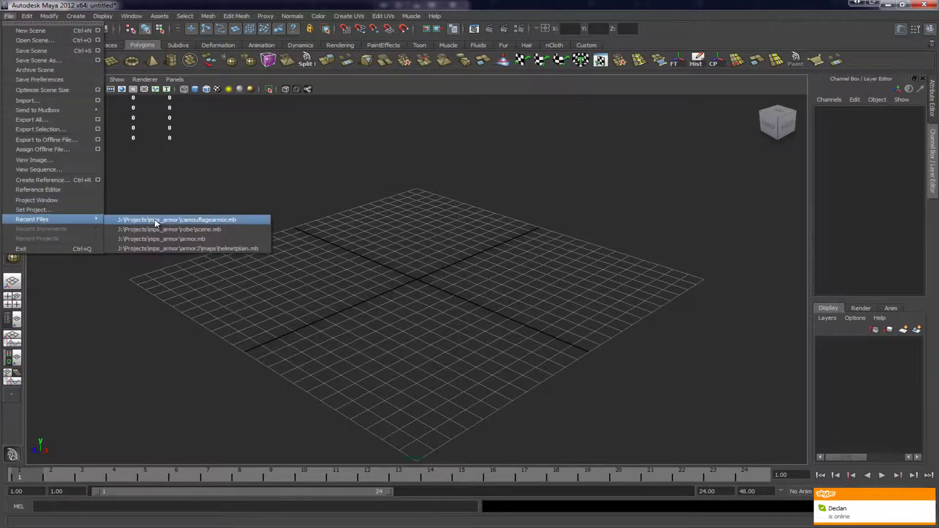
click(159, 237)
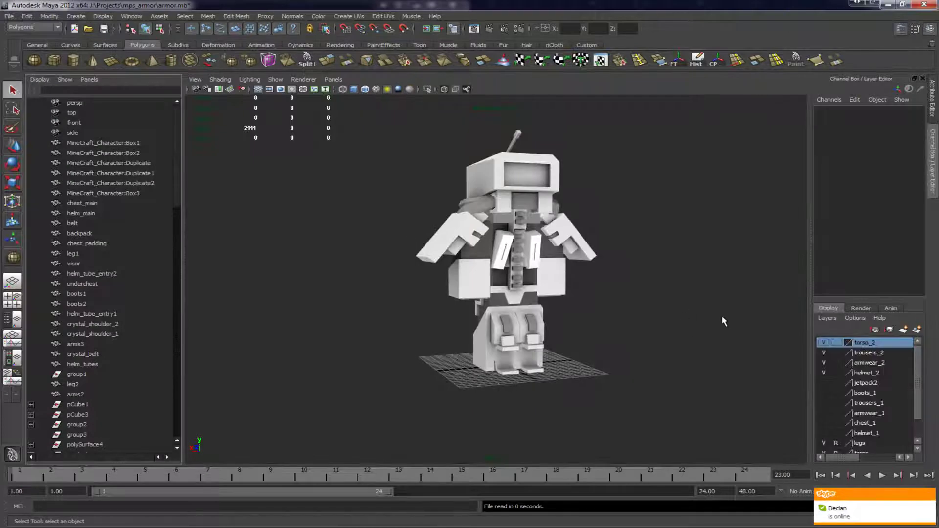
Hide the helmet_2, trousers_2, torso_2 and armwear_2 display layers
click(823, 372)
click(831, 362)
click(823, 353)
click(823, 342)
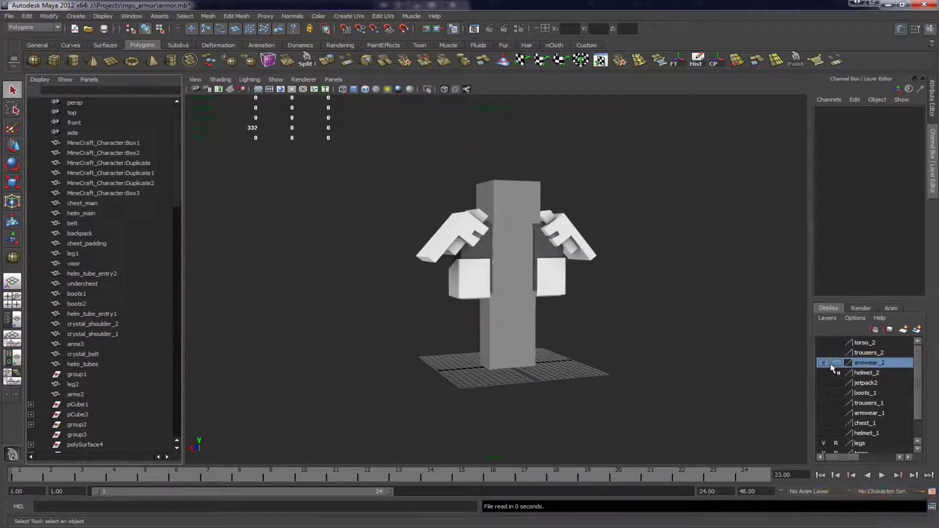
click(823, 362)
Show the helmet_1, chest_1, armwear_1, trousers_1 and boots_1 display layers
click(824, 432)
click(824, 422)
click(824, 413)
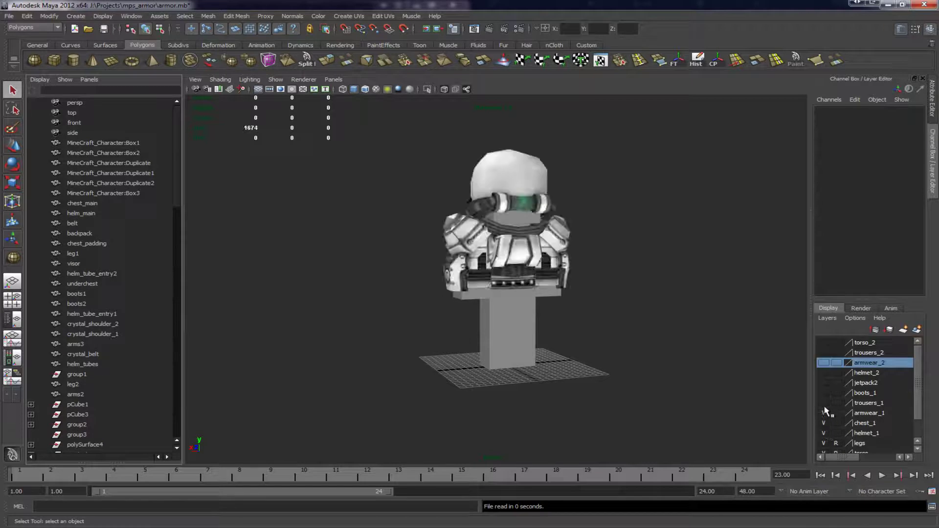
click(823, 402)
click(823, 393)
Frame the complete armored character in the viewport and view it from the front
alt+drag(770, 372, 631, 366)
drag(643, 415, 391, 156)
alt+drag(587, 281, 607, 288)
key(f)
scroll(667, 306, down, 2)
click(624, 338)
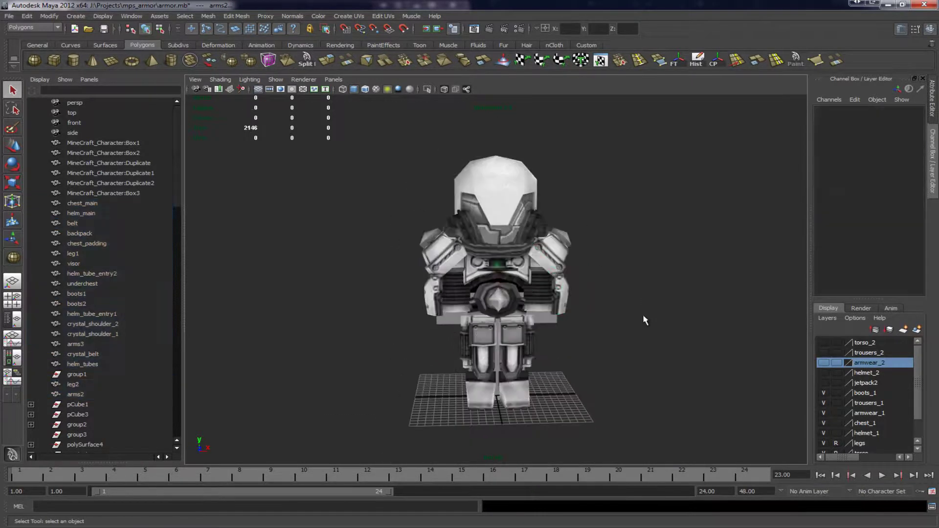
alt+drag(624, 337, 652, 335)
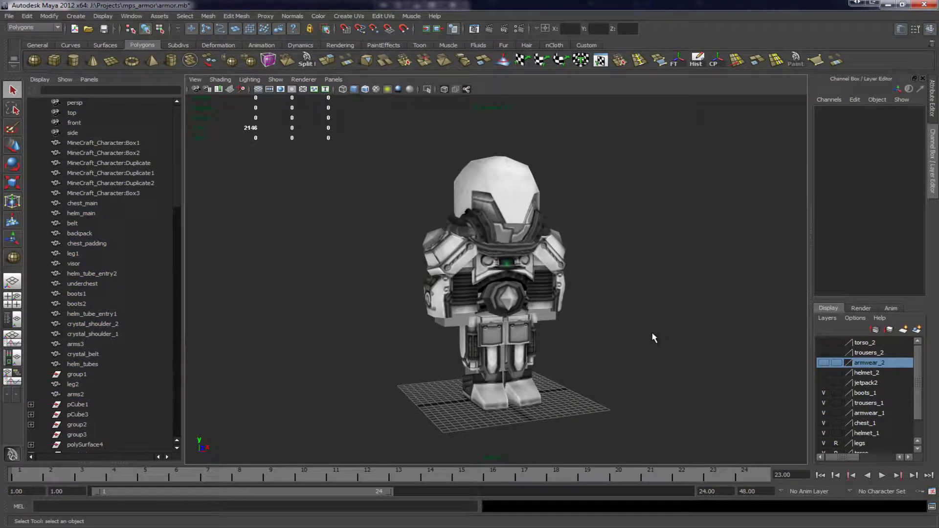
Light the viewport with the scene lights and overlay the wireframe on the shaded armor
key(7)
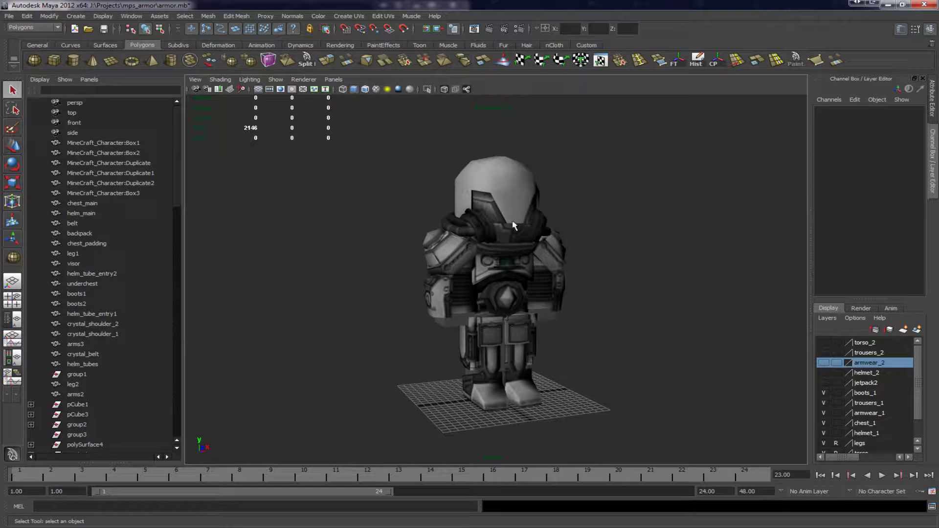
mouse_move(614, 218)
alt+mouse_down()
mouse_move(375, 210)
mouse_move(435, 221)
mouse_move(605, 220)
alt+mouse_up()
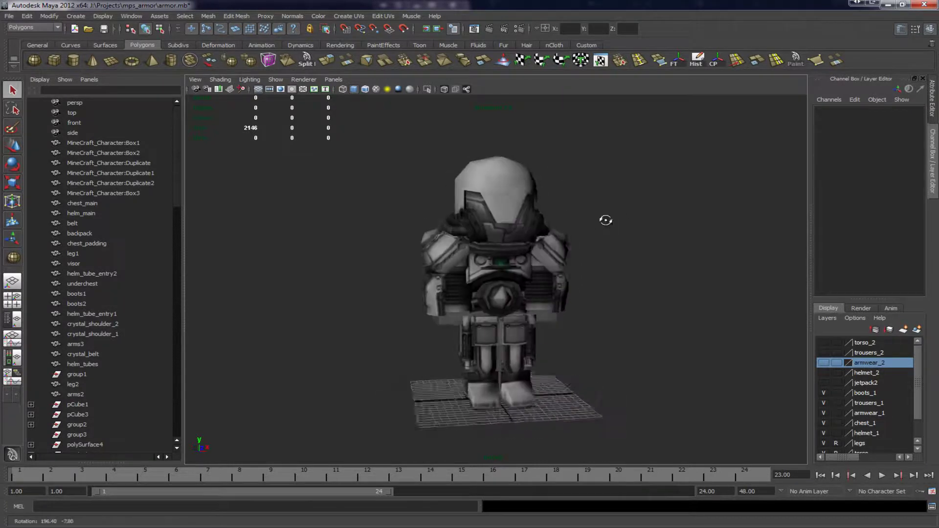
click(364, 89)
alt+drag(532, 230, 489, 216)
alt+drag(362, 188, 346, 200)
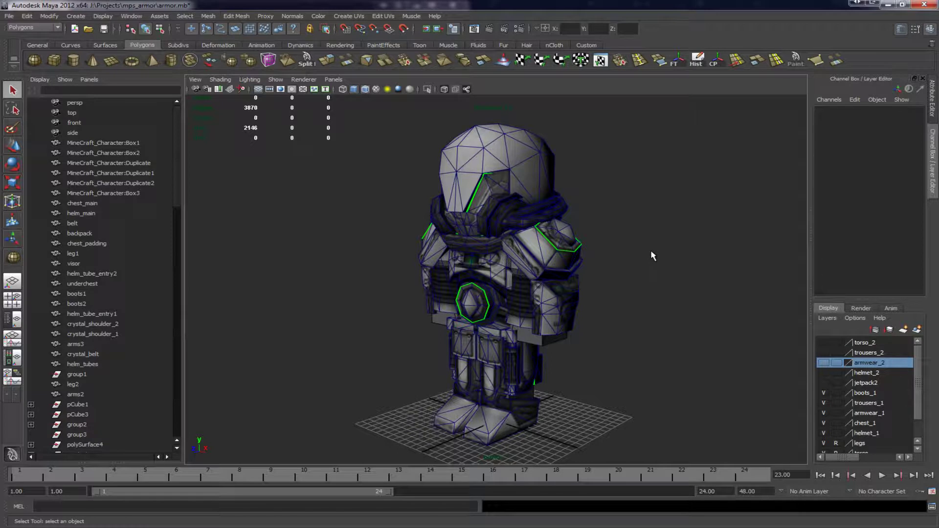
Change the renderer used to display the armor in the perspective view
click(304, 79)
click(339, 110)
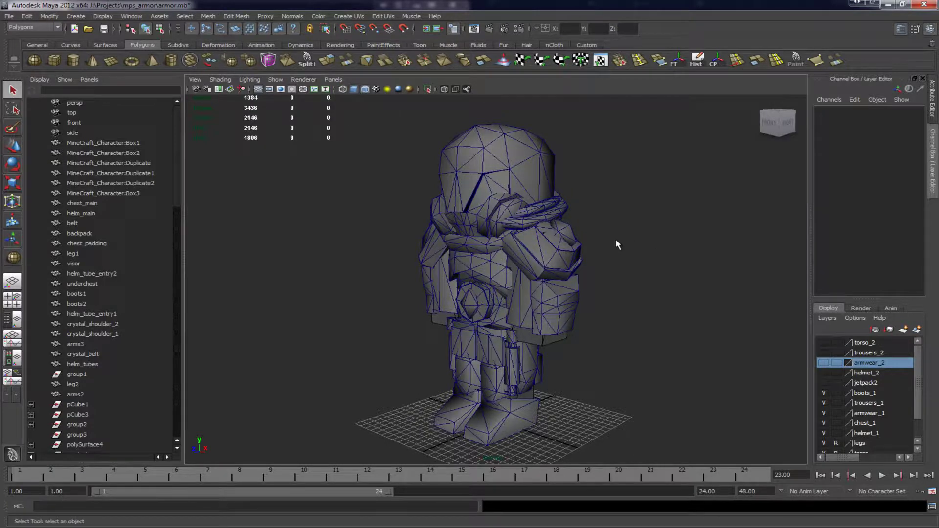
alt+drag(599, 231, 655, 245)
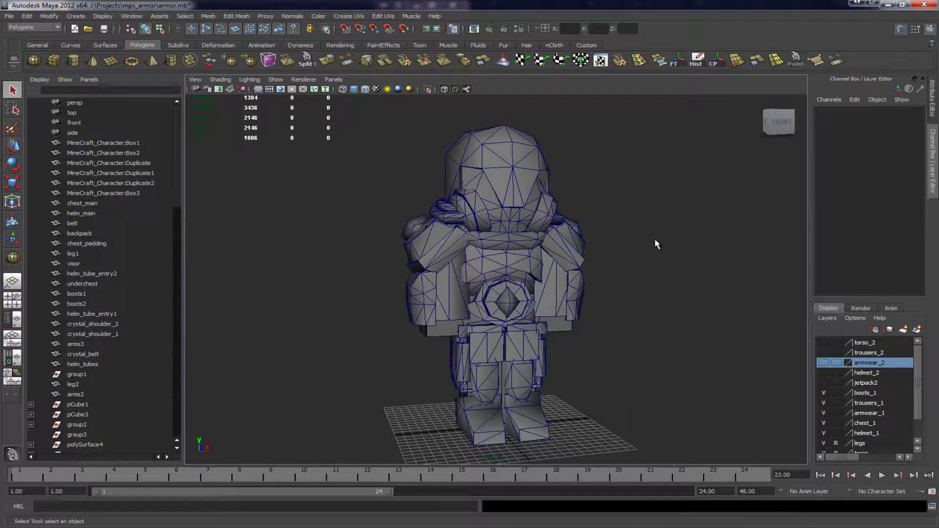
Examine the polygon topology of the armor from all sides with its edges displayed
alt+drag(634, 285, 702, 324)
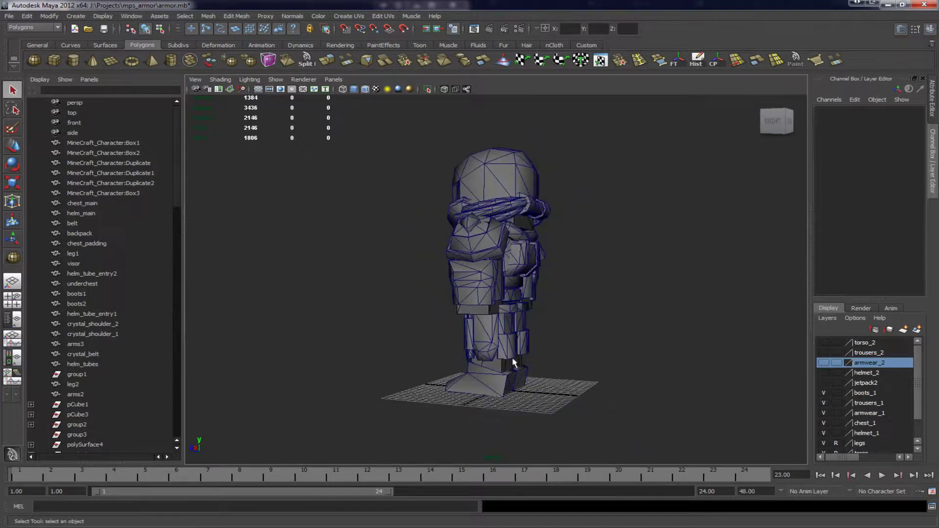
alt+drag(515, 349, 656, 369)
alt+drag(601, 301, 362, 431)
alt+drag(596, 264, 449, 310)
alt+drag(684, 302, 613, 302)
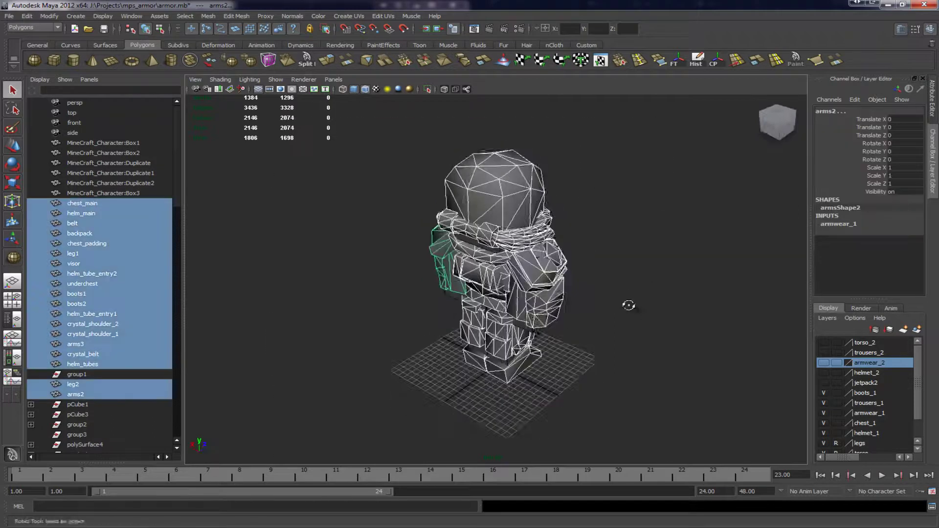
alt+drag(494, 301, 431, 302)
alt+drag(648, 304, 548, 298)
click(435, 283)
click(369, 289)
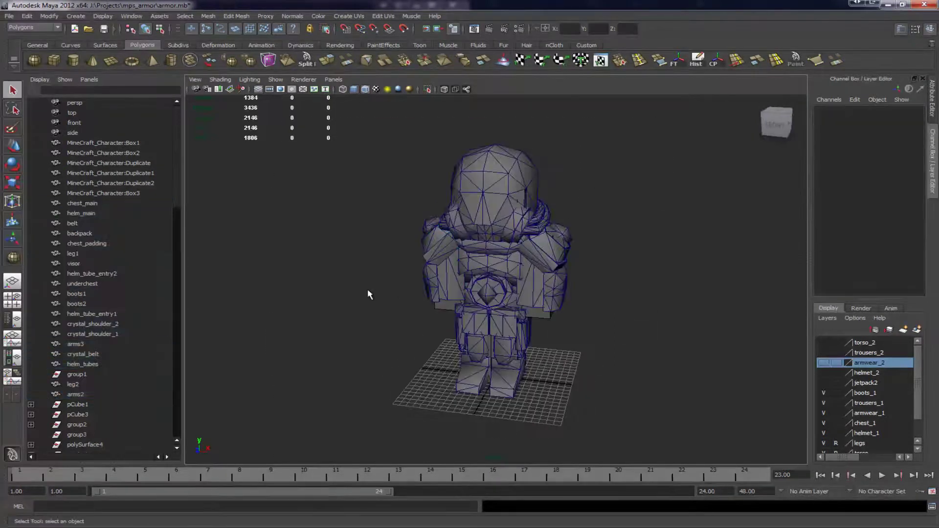
alt+drag(368, 291, 357, 263)
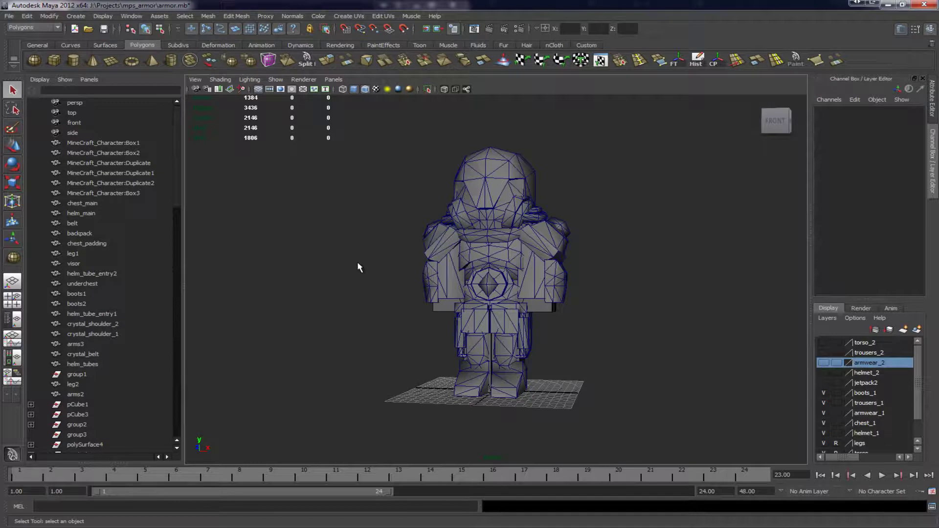
alt+drag(398, 210, 579, 224)
scroll(601, 236, down, 2)
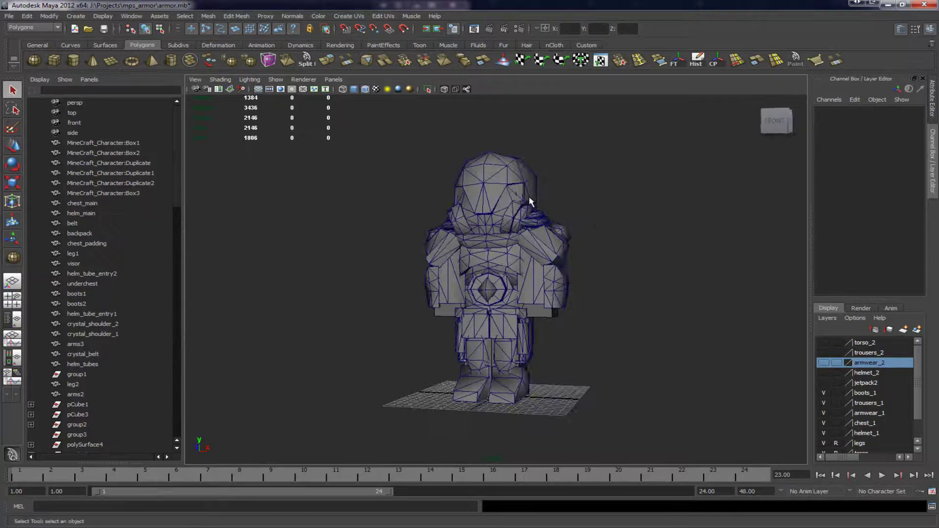
Turn off the wireframe overlay and isolate the chest armor piece in the view
click(364, 89)
mouse_move(429, 167)
alt+right_down()
mouse_move(523, 203)
mouse_move(576, 273)
alt+right_up()
click(576, 272)
click(428, 89)
key(f)
click(523, 156)
scroll(520, 220, down, 2)
alt+drag(515, 231, 414, 222)
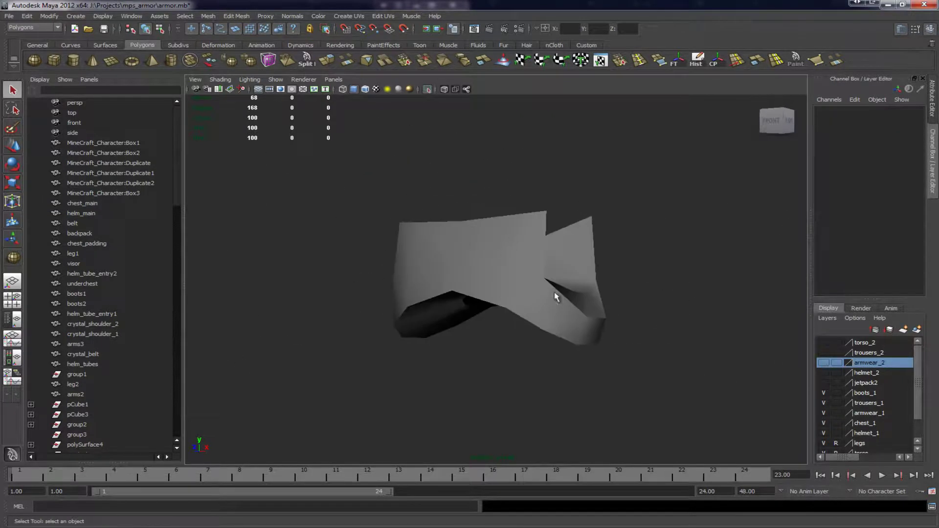
Examine the isolated chest armor piece from the front, sides and back, including its open inner areas
alt+drag(470, 268, 518, 303)
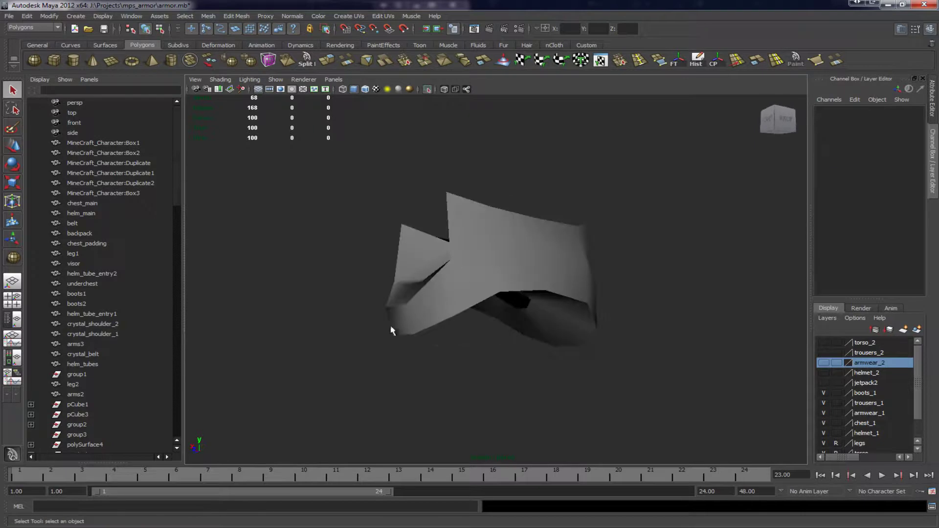
alt+drag(471, 280, 383, 275)
alt+drag(507, 290, 450, 212)
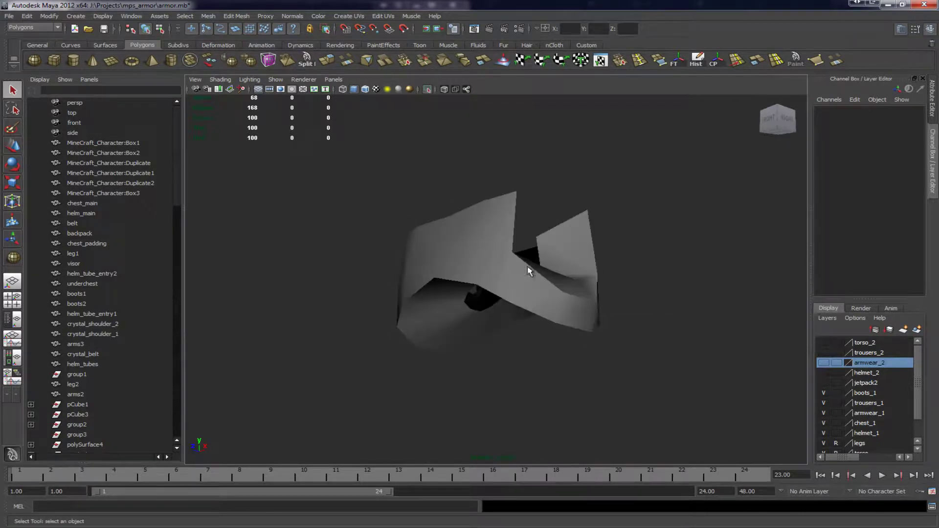
alt+drag(600, 320, 446, 283)
alt+drag(601, 324, 414, 238)
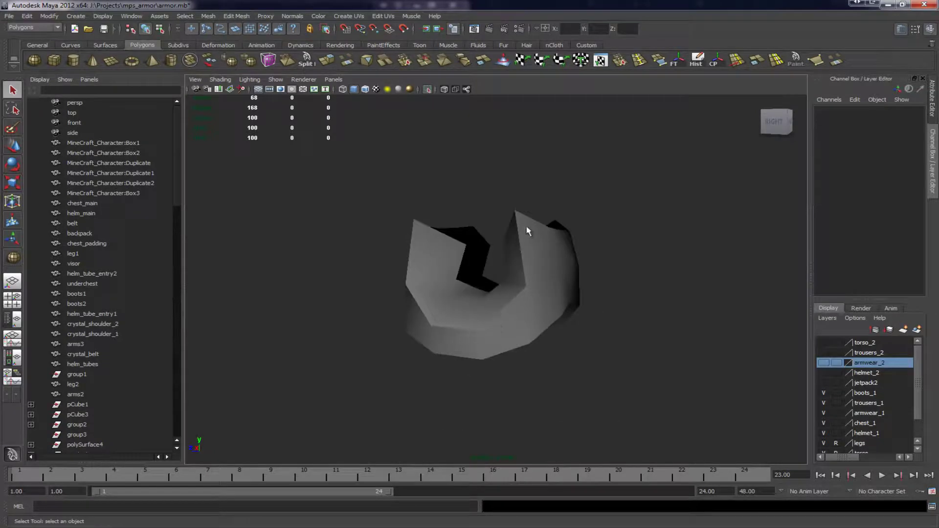
alt+drag(380, 270, 494, 292)
alt+drag(433, 268, 403, 274)
alt+drag(559, 346, 481, 335)
alt+drag(438, 288, 568, 276)
Turn off isolation so that the whole armored character is displayed
click(426, 90)
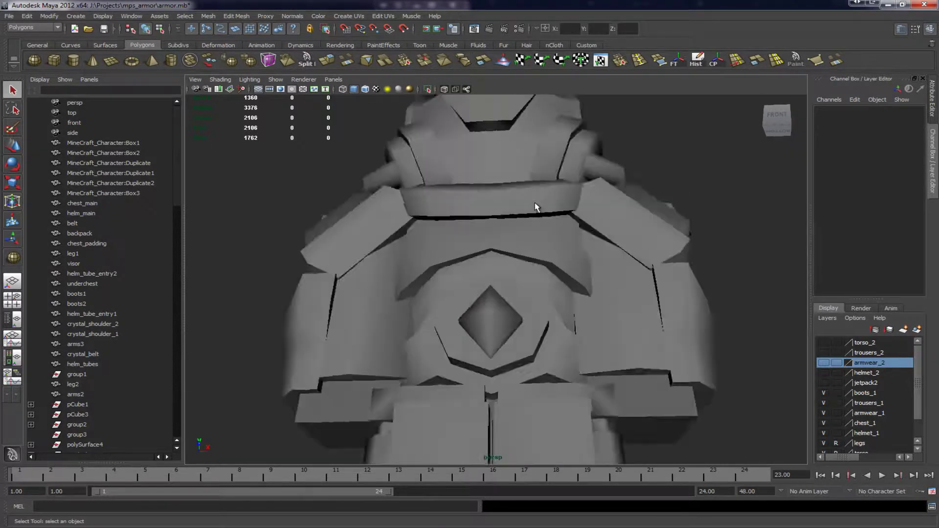
alt+drag(549, 218, 516, 254)
scroll(543, 249, down, 5)
scroll(545, 252, down, 3)
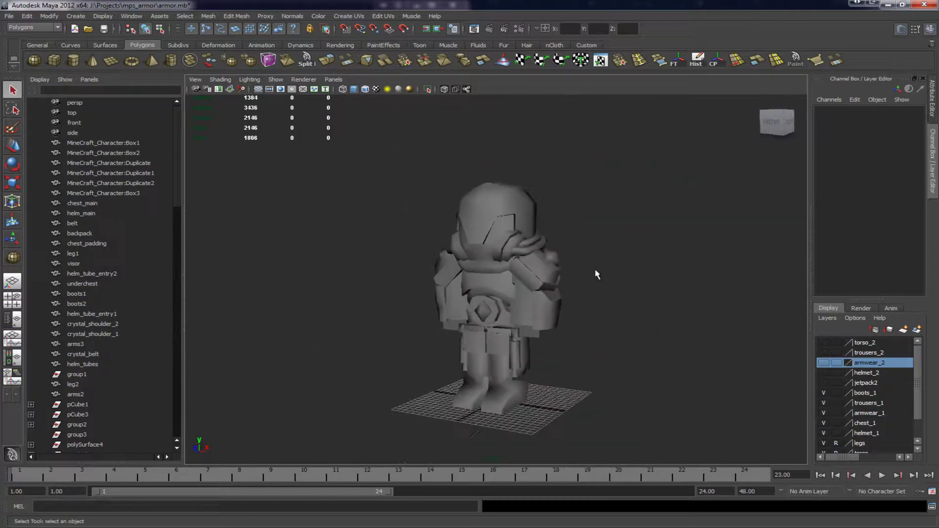
alt+drag(597, 274, 488, 342)
scroll(510, 306, up, 3)
alt+drag(510, 305, 658, 312)
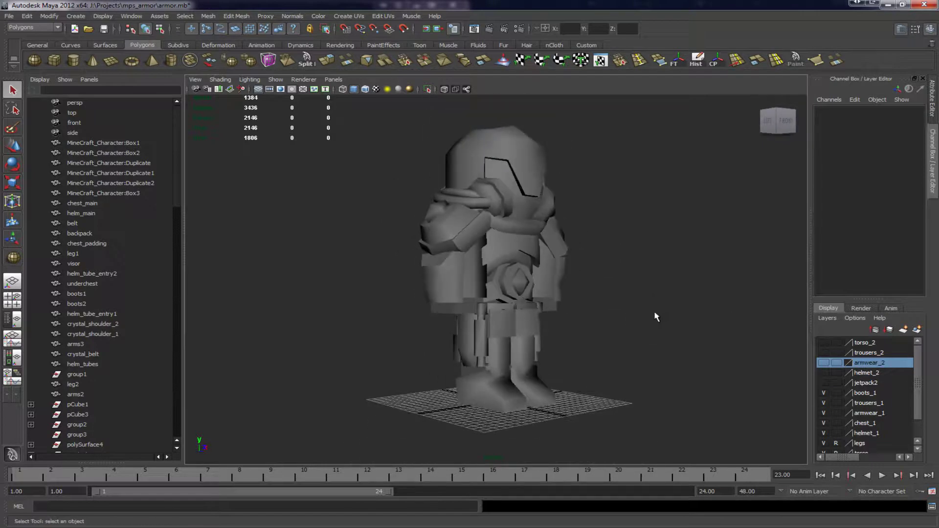
Select all the armor meshes and soften their edges
drag(629, 428, 430, 113)
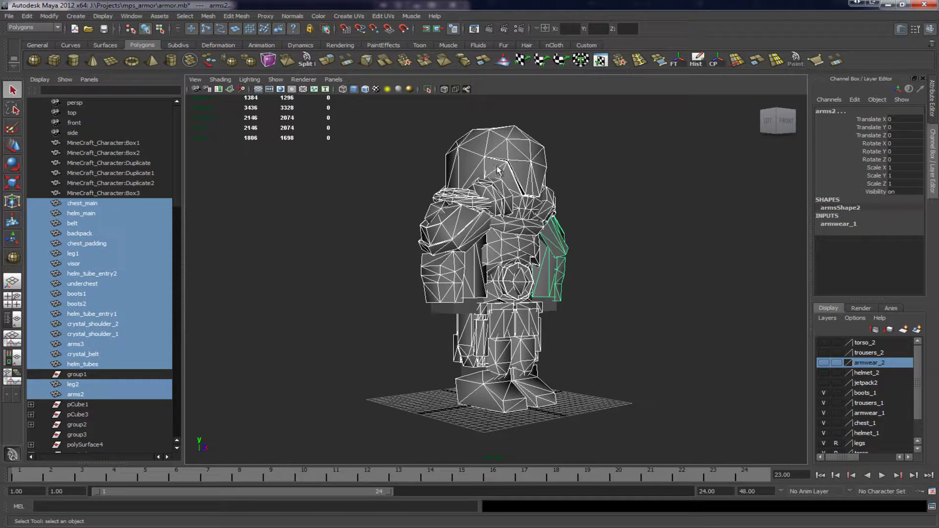
click(360, 18)
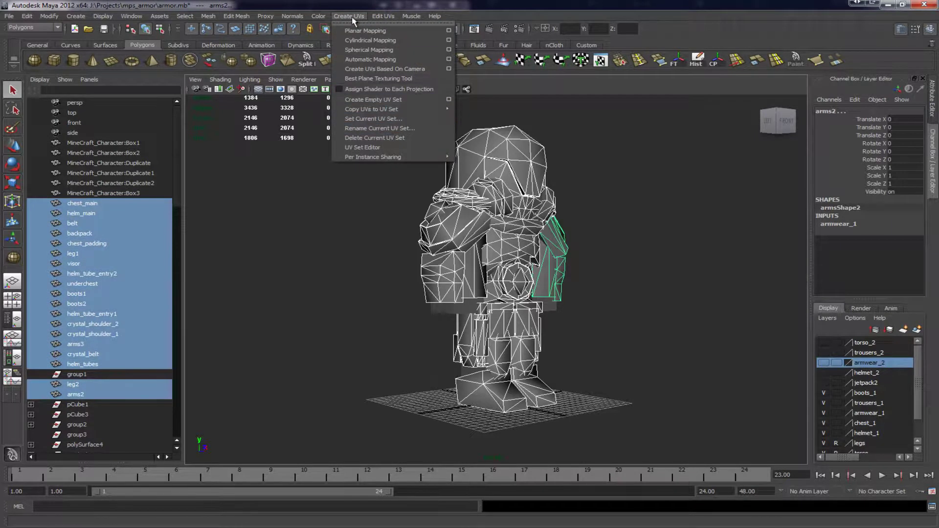
mouse_move(292, 16)
click(312, 110)
click(295, 16)
click(313, 110)
Harden the edges of the selected armor meshes and clear the selection
click(295, 18)
click(308, 120)
click(640, 167)
Examine the faceted shading of the helmet and upper body armor from several angles
alt+drag(672, 254, 624, 295)
alt+drag(477, 172, 635, 308)
alt+drag(695, 305, 834, 286)
alt+drag(685, 266, 496, 252)
click(482, 292)
alt+drag(526, 210, 708, 289)
click(586, 230)
click(549, 273)
click(651, 264)
alt+drag(550, 273, 741, 287)
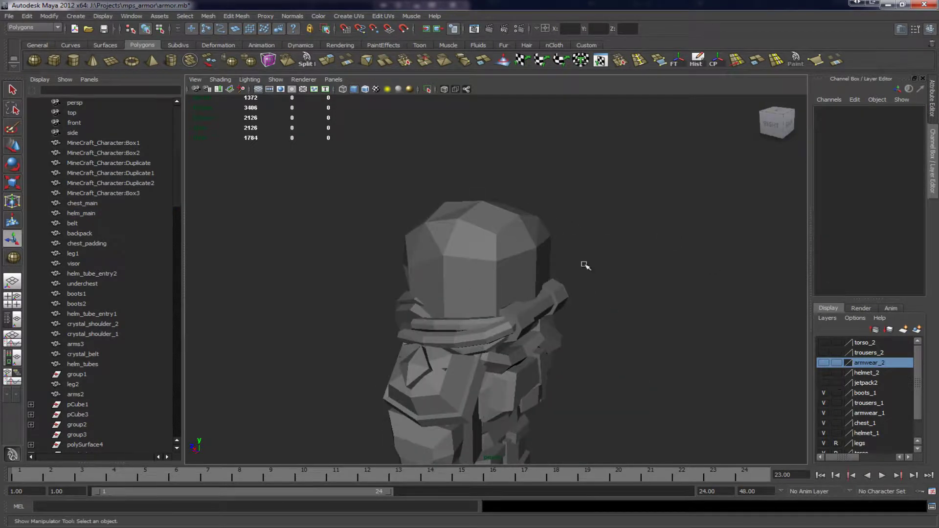
Inspect the hard-edged arm and shoulder armor up close and from around the character
alt+drag(586, 265, 723, 310)
alt+right_drag(723, 310, 605, 292)
alt+drag(605, 291, 438, 271)
click(438, 270)
alt+right_drag(438, 271, 490, 274)
alt+middle_drag(491, 275, 530, 295)
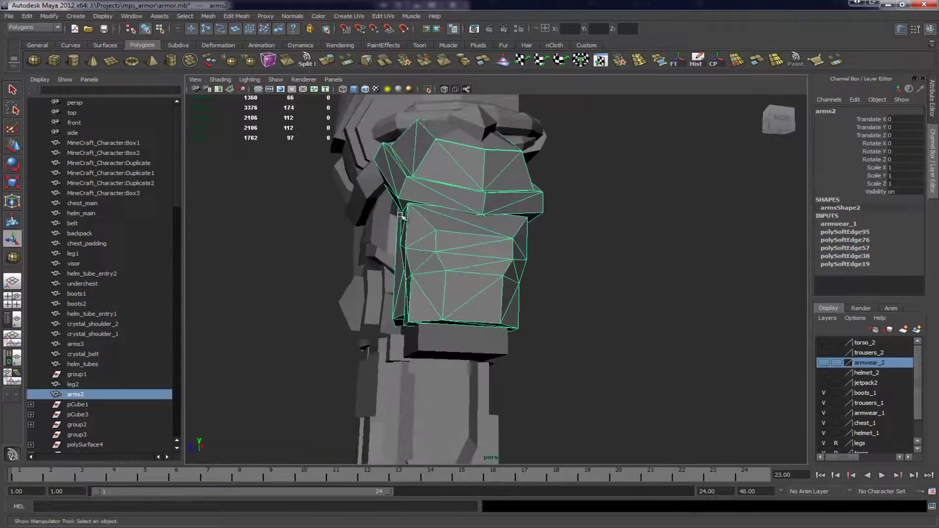
click(660, 298)
mouse_move(572, 290)
alt+mouse_down()
mouse_move(660, 298)
mouse_move(582, 286)
alt+mouse_up()
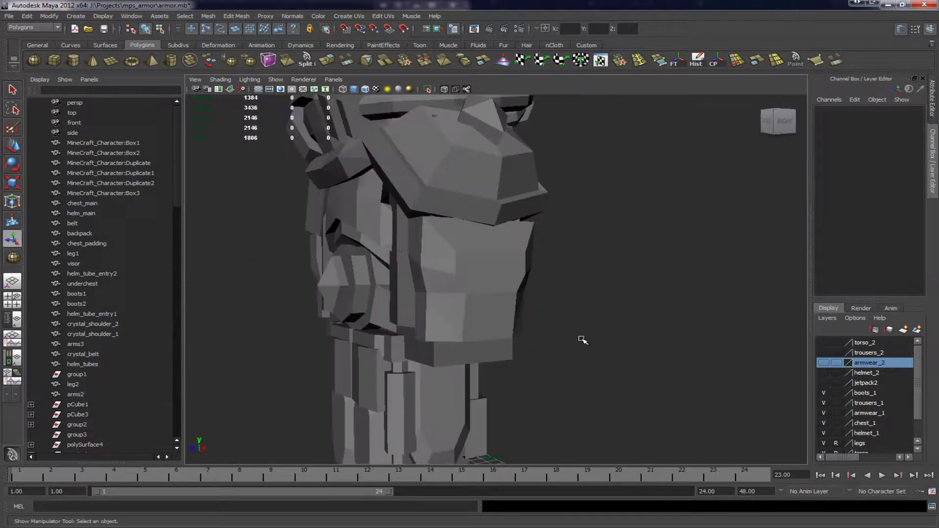
alt+drag(587, 335, 486, 232)
alt+drag(489, 283, 503, 307)
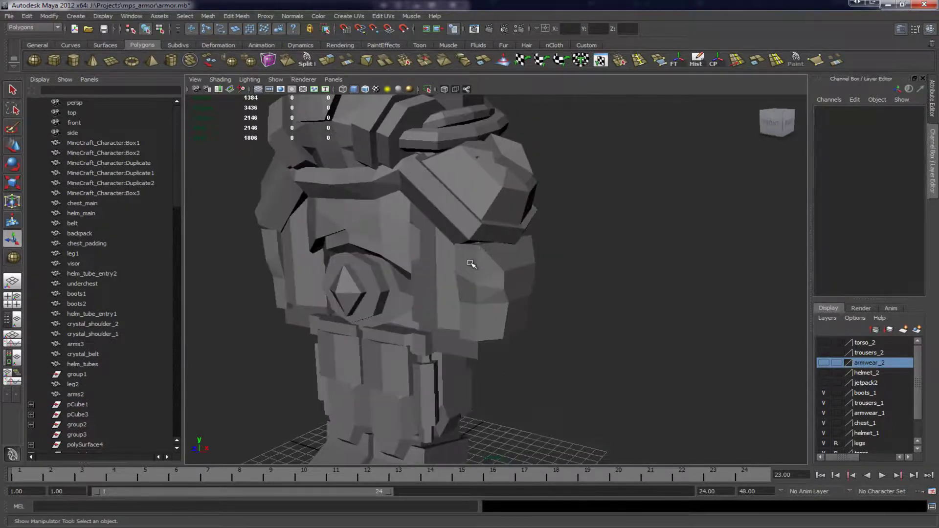
scroll(472, 263, down, 4)
scroll(477, 262, up, 4)
mouse_move(479, 262)
alt+mouse_down()
mouse_move(471, 237)
mouse_move(400, 253)
mouse_move(562, 260)
mouse_move(551, 270)
mouse_move(677, 264)
mouse_move(501, 264)
mouse_move(614, 283)
mouse_move(547, 268)
mouse_move(460, 277)
mouse_move(568, 209)
mouse_move(586, 268)
alt+mouse_up()
Display the textures on the hard-edged armor and examine the helmet and side
key(6)
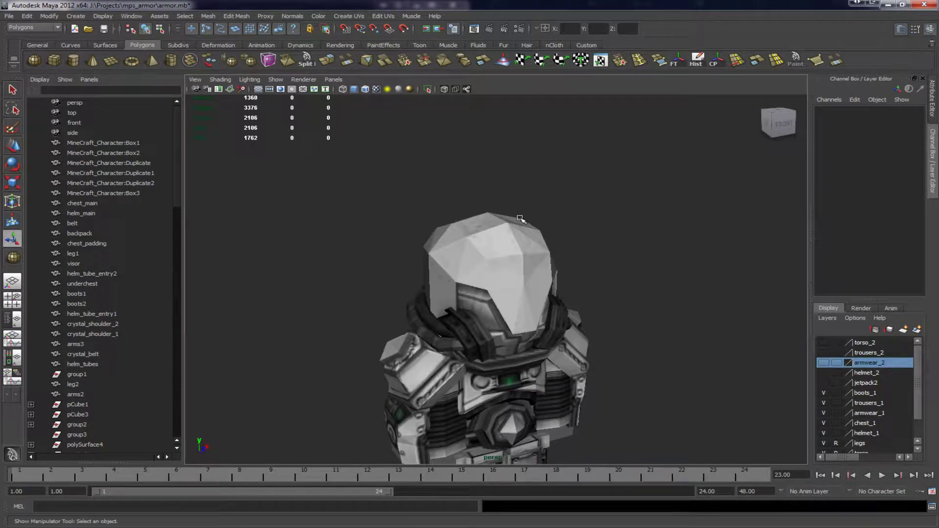
alt+right_drag(507, 233, 429, 225)
alt+drag(522, 277, 411, 262)
scroll(411, 262, down, 5)
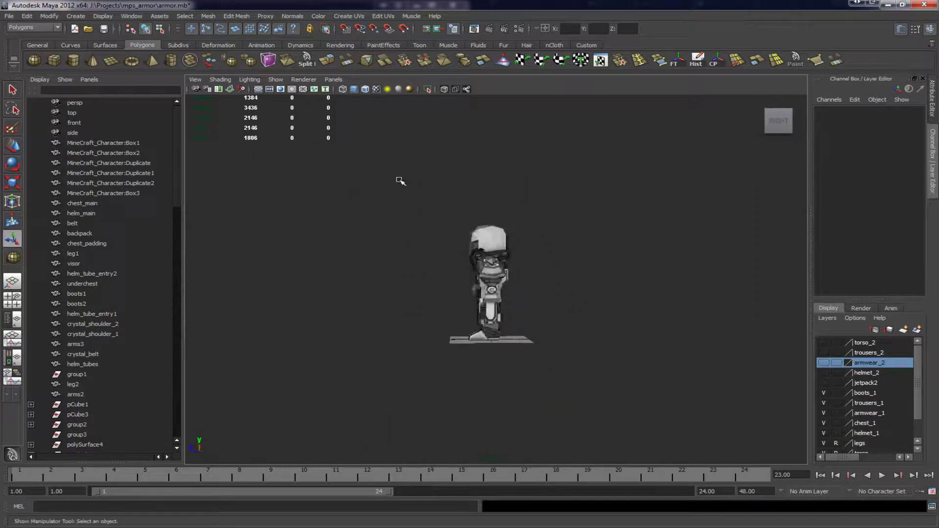
View the whole textured character from the front and switch it back to untextured shading
drag(407, 186, 542, 342)
scroll(526, 274, up, 5)
alt+drag(464, 332, 635, 350)
click(630, 350)
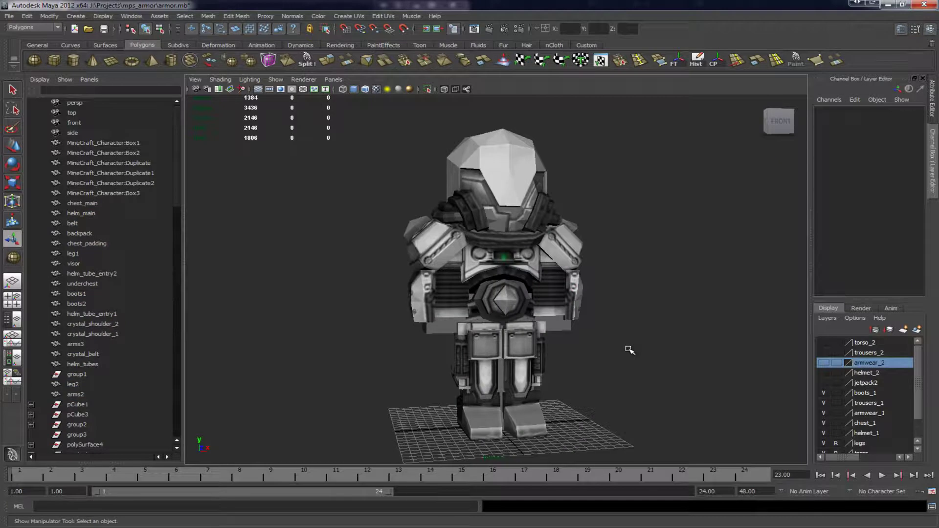
key(5)
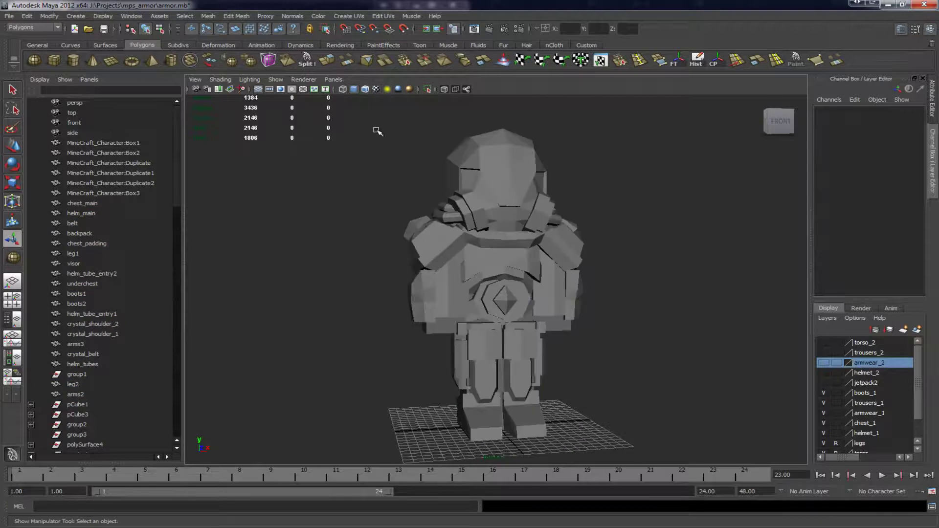
Overlay the wireframe on the shaded character and examine the armor's topology from around the front
click(364, 90)
alt+drag(508, 333, 499, 310)
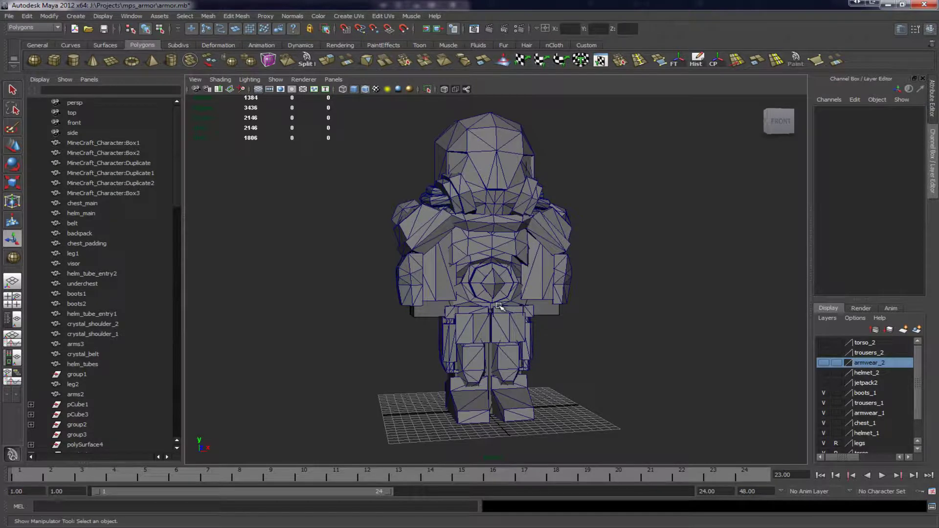
alt+drag(409, 265, 650, 292)
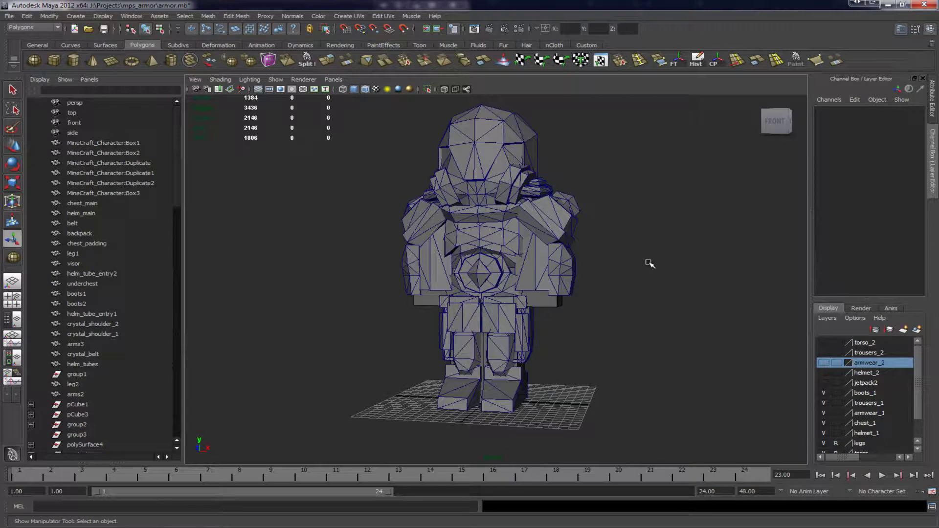
alt+drag(651, 260, 595, 266)
Select all the armor pieces and frame the complete character in the view
click(550, 267)
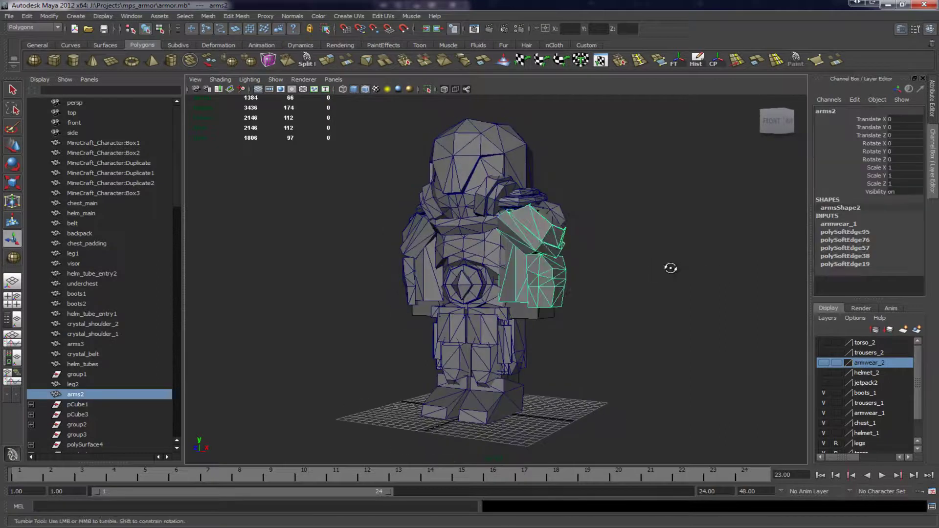
alt+drag(668, 268, 634, 266)
key(w)
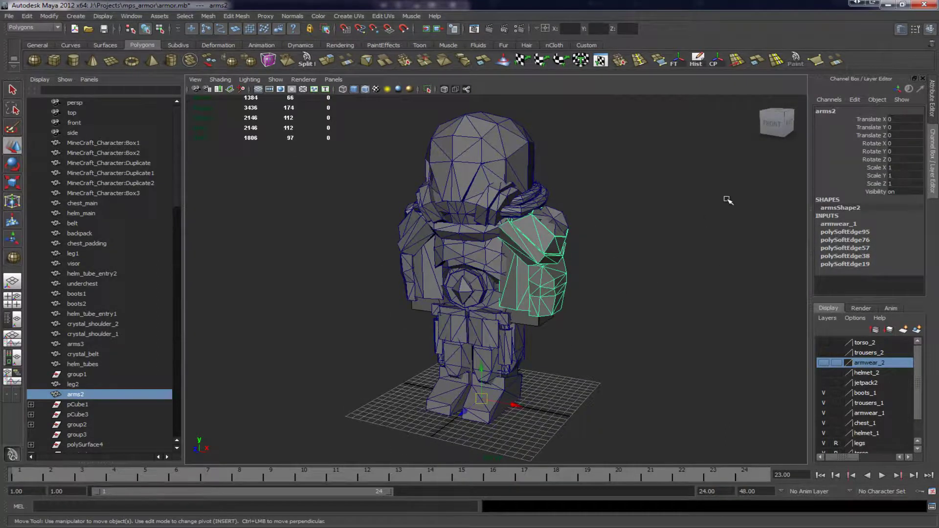
click(773, 122)
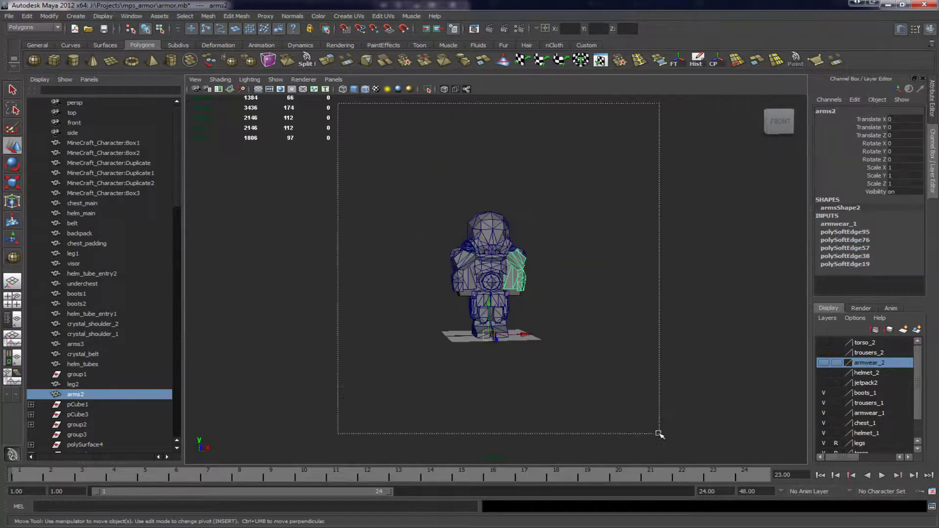
drag(339, 105, 650, 406)
key(f)
alt+drag(612, 311, 543, 309)
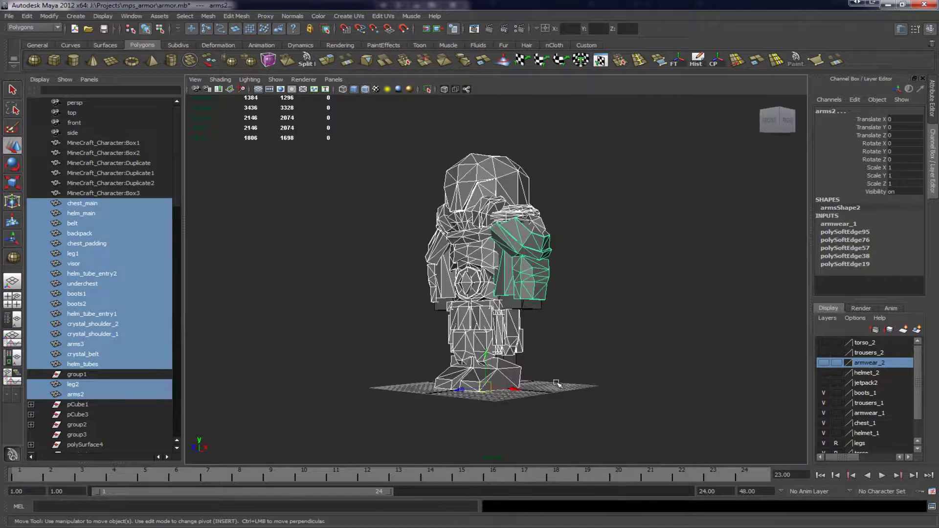
Select the armor piece on the character's left arm and center its pivot
click(539, 248)
alt+middle_drag(595, 242, 587, 259)
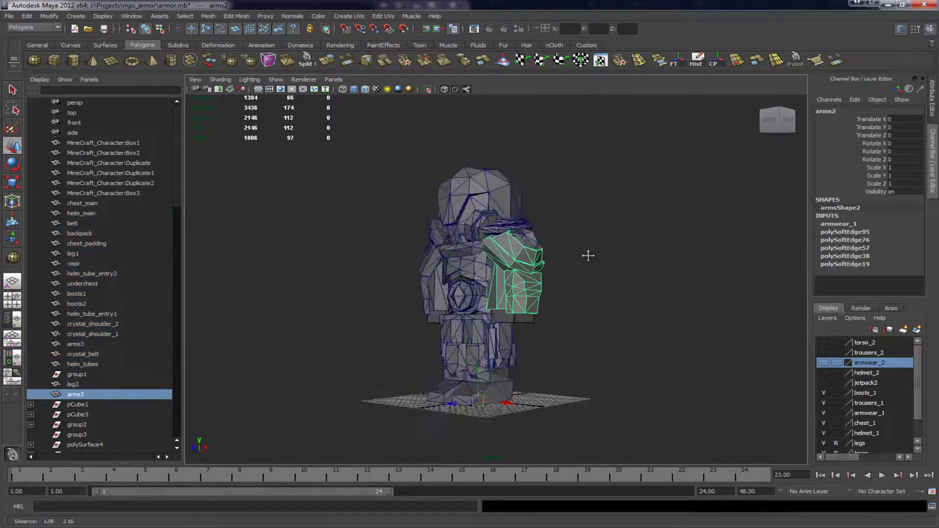
scroll(588, 258, up, 5)
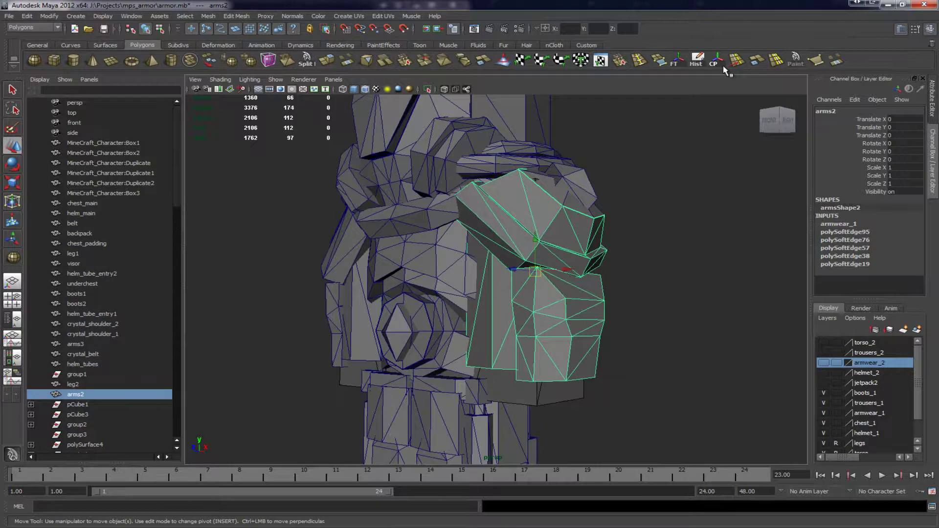
alt+drag(636, 248, 547, 254)
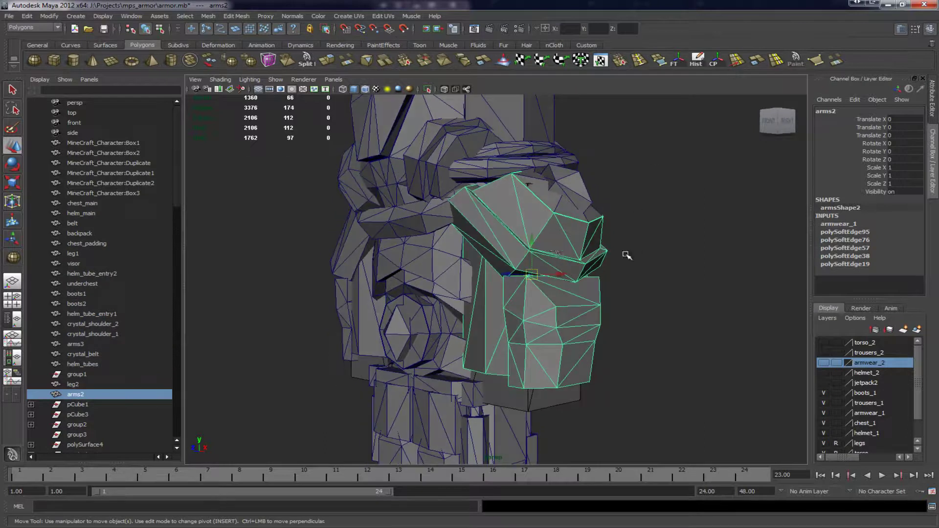
Move the left arm armor's pivot up to the shoulder joint
key(Insert)
key(Insert)
key(ctrl+z)
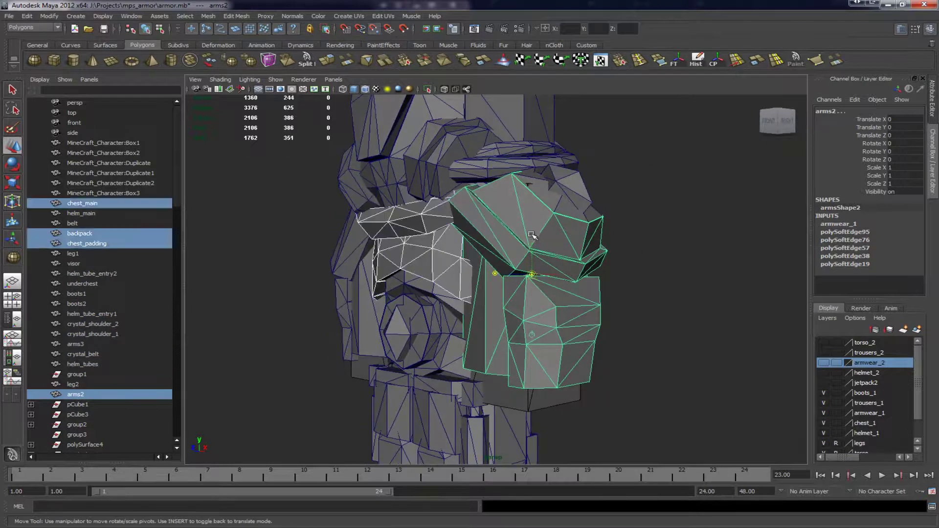
key(Insert)
key(Insert)
click(535, 257)
key(v)
key(Insert)
drag(533, 254, 538, 208)
key(Insert)
Try rotating the left arm armor forward to -69.14 in X and inspect its open lower end
scroll(539, 208, down, 5)
alt+drag(647, 239, 575, 256)
scroll(575, 256, down, 2)
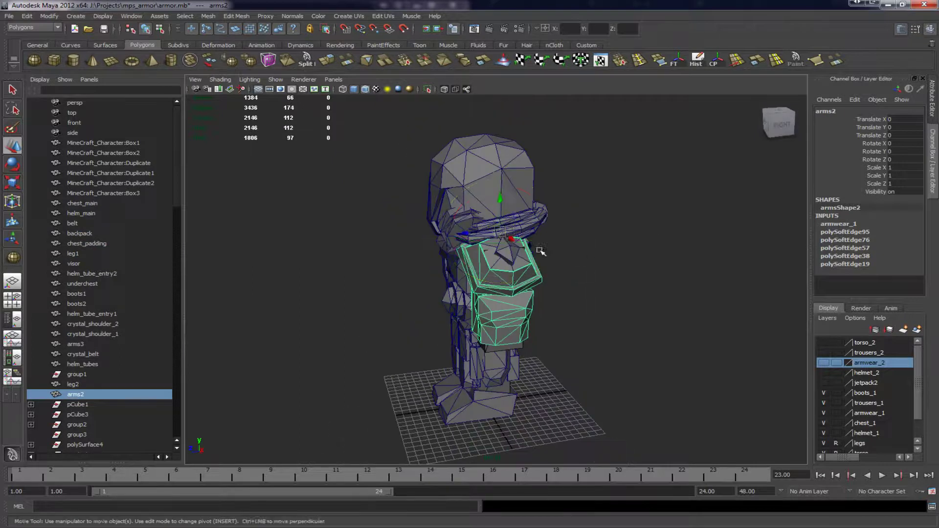
key(e)
drag(463, 202, 526, 165)
alt+drag(533, 166, 597, 156)
scroll(597, 192, up, 6)
alt+drag(518, 206, 594, 232)
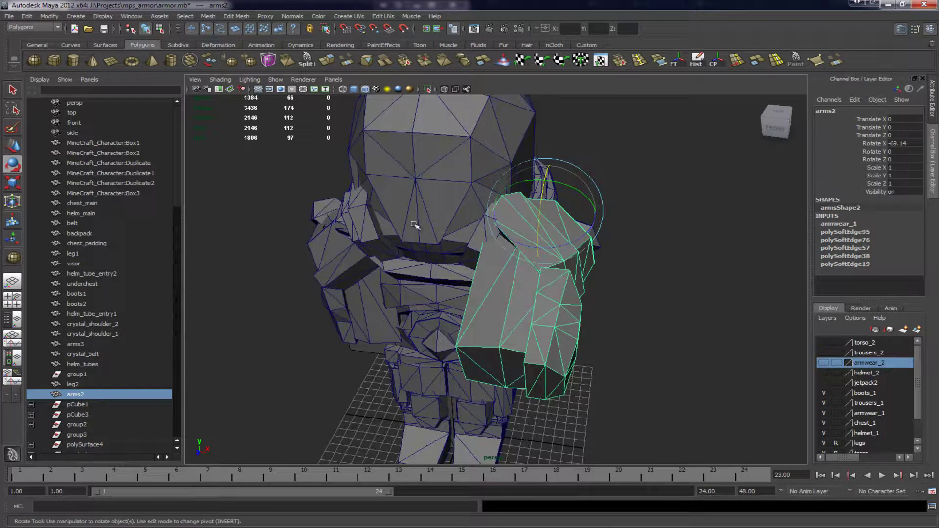
alt+drag(543, 270, 413, 260)
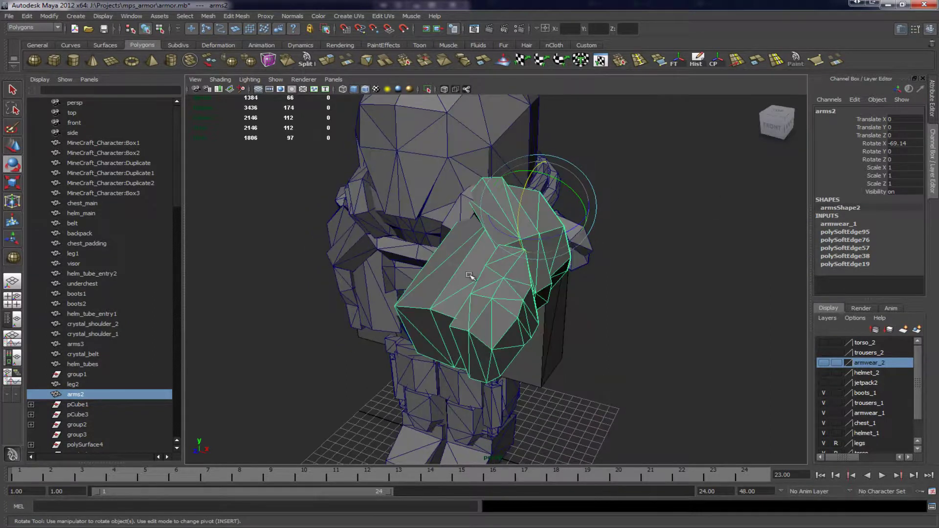
Undo the arm armor's rotation, clear the selection and save the scene
key(ctrl+z)
click(681, 271)
scroll(683, 277, down, 6)
mouse_move(683, 277)
alt+mouse_down()
mouse_move(684, 266)
mouse_move(672, 283)
mouse_move(457, 265)
mouse_move(687, 272)
alt+mouse_up()
key(q)
key(ctrl+s)
Inspect the main helmet shell and the neck tubes below it from the rear
scroll(458, 268, up, 6)
scroll(574, 284, up, 4)
alt+drag(574, 283, 382, 242)
scroll(537, 308, down, 6)
scroll(538, 269, up, 6)
alt+drag(583, 251, 605, 344)
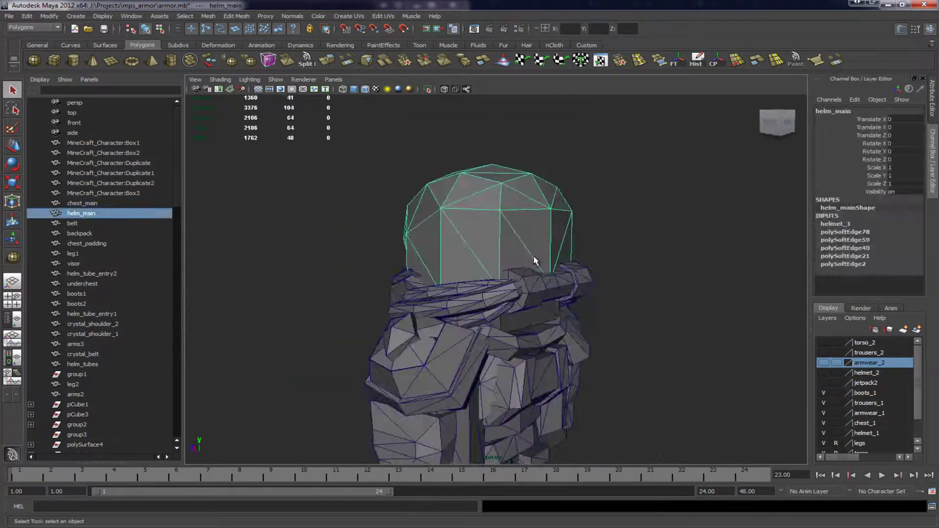
Try moving the main helmet shell along the vertical axis, and undo the move
alt+right_drag(492, 207, 425, 220)
alt+drag(426, 220, 562, 247)
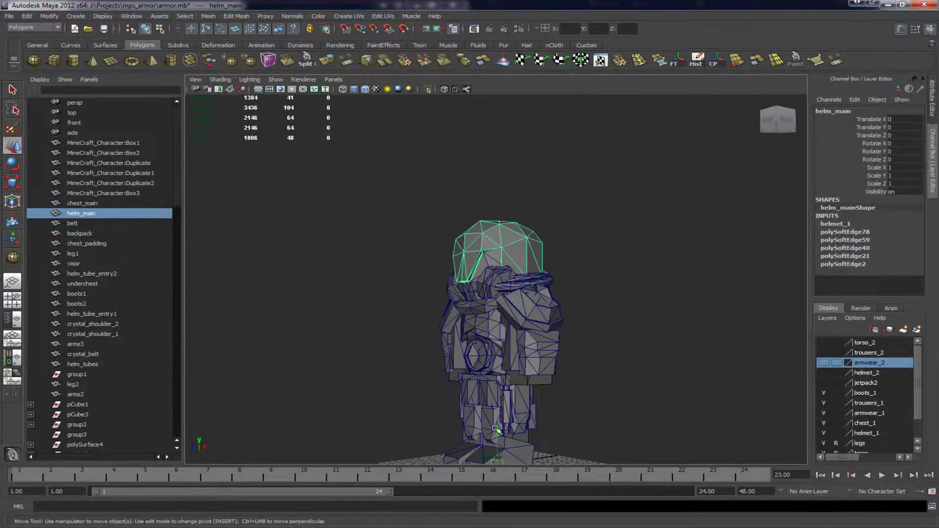
drag(495, 429, 482, 255)
key(ctrl+z)
Examine the back of the helmet up close around its lower edge and clear the selection
alt+drag(606, 318, 547, 323)
scroll(547, 323, up, 4)
alt+drag(459, 288, 402, 263)
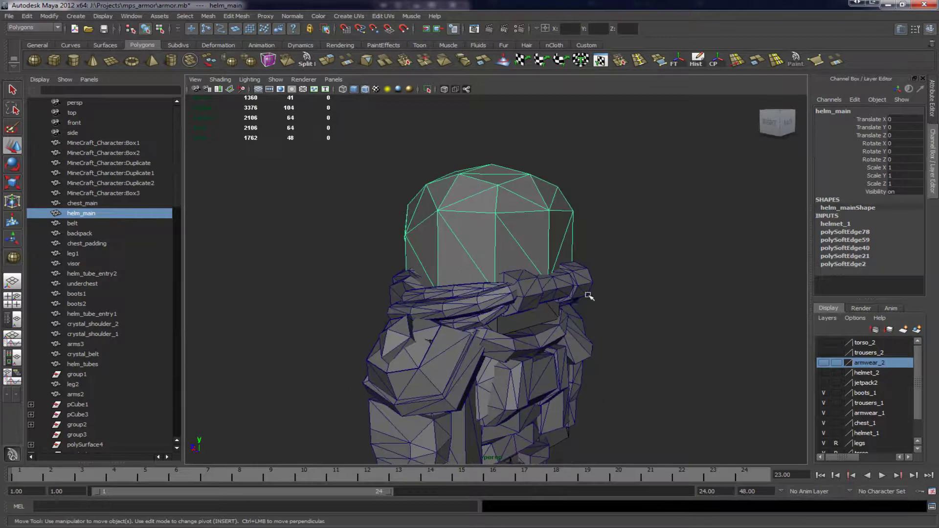
alt+drag(708, 294, 743, 274)
click(362, 240)
Hide the boots_1, trousers_1, helmet_1, armwear_1, chest_1 and legs layers
alt+middle_drag(593, 355, 593, 289)
click(823, 392)
click(823, 403)
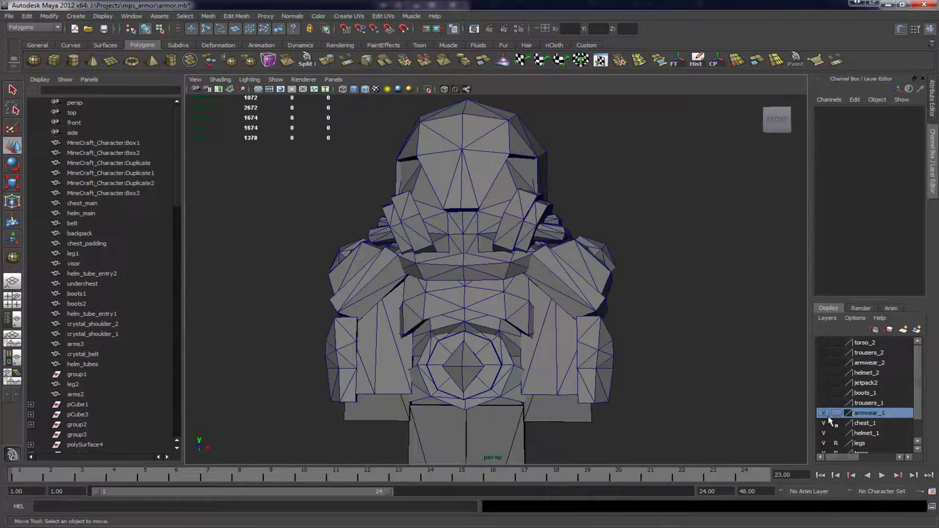
click(823, 433)
click(823, 413)
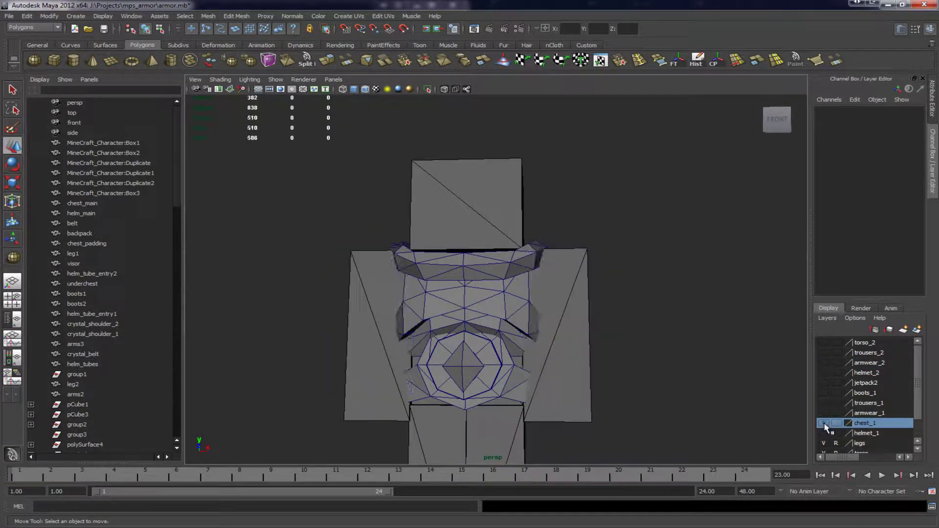
click(822, 423)
click(823, 443)
Show the jetpack2 layer, frame the jetpack and view it from the rear of the character
click(824, 383)
alt+drag(709, 318, 462, 342)
click(594, 304)
key(f)
alt+drag(673, 338, 616, 308)
Open the scene.mb file from the Icewolf jetpack folder
click(16, 15)
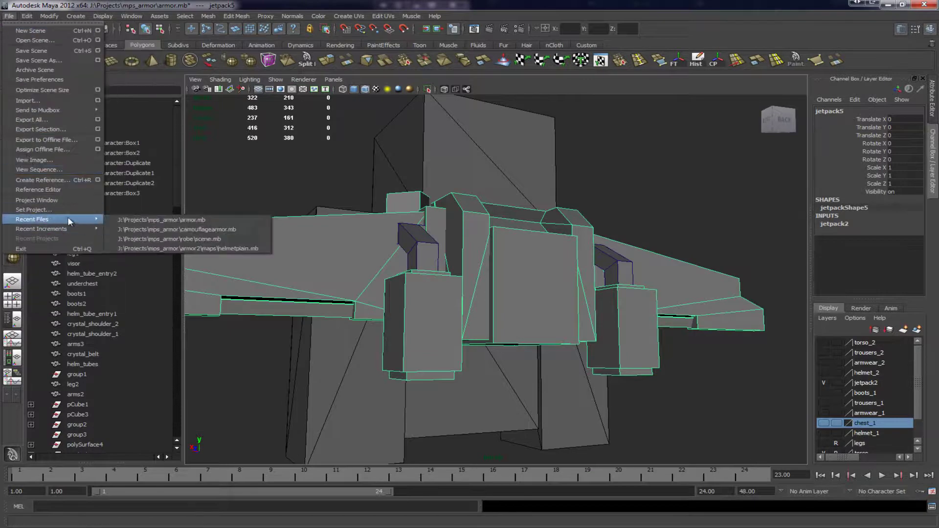
click(46, 40)
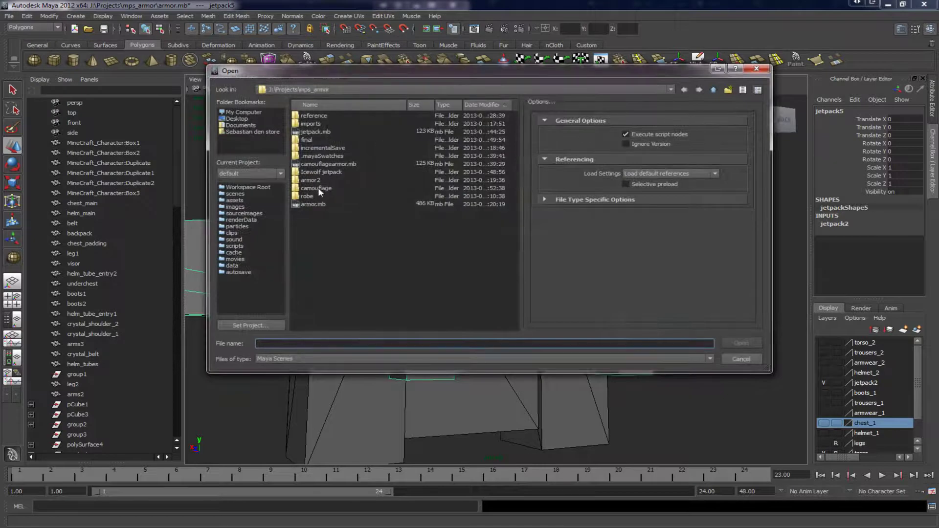
double_click(321, 172)
double_click(316, 124)
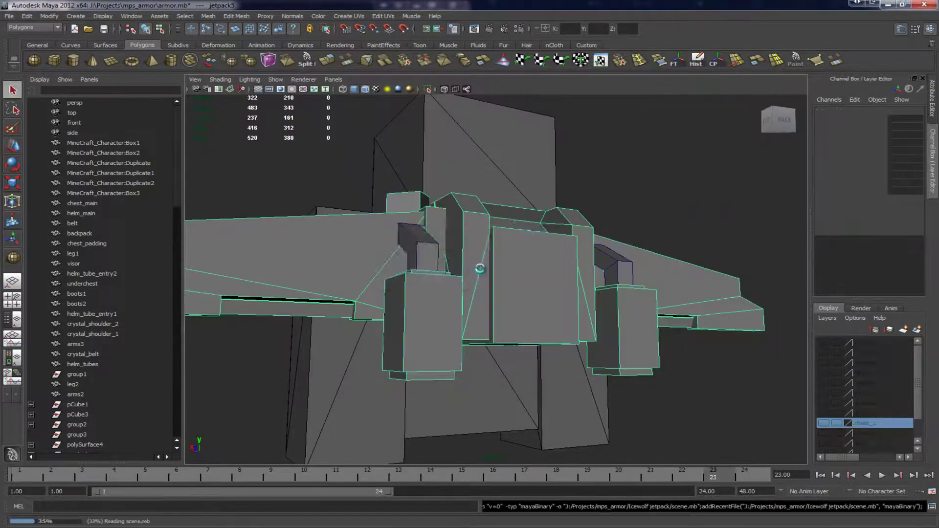
click(484, 270)
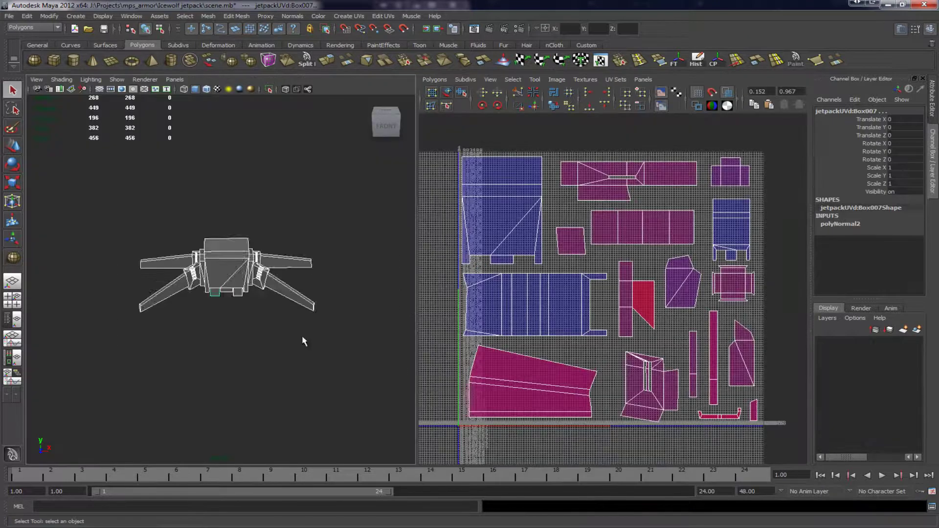
Examine the complete winged jetpack from several angles and clear the selection
alt+drag(257, 335, 311, 308)
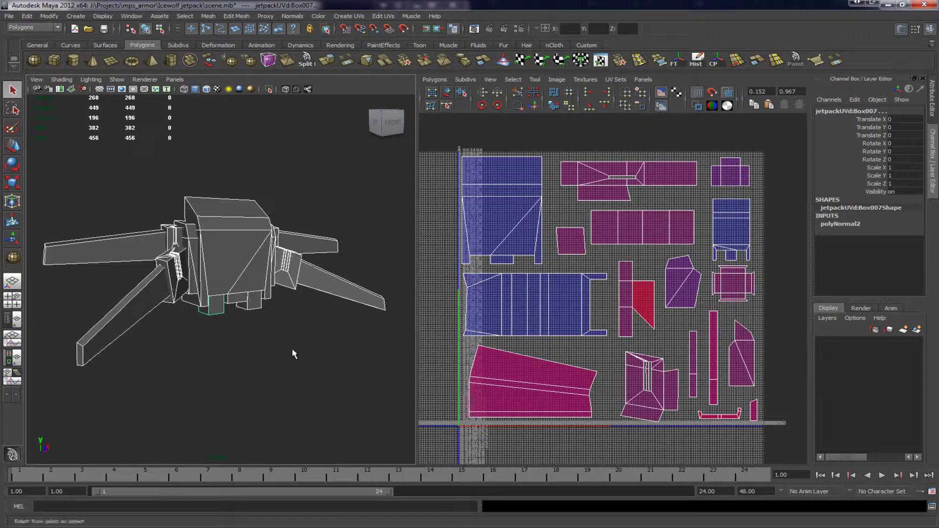
alt+drag(291, 349, 86, 356)
click(325, 366)
scroll(242, 293, down, 4)
Select individual parts of the jetpack's body and inspect them from the front, underside and rear
click(241, 295)
shift+click(226, 289)
alt+drag(287, 312, 286, 349)
alt+drag(291, 277, 271, 325)
shift+click(292, 305)
scroll(266, 320, up, 3)
click(274, 321)
scroll(206, 299, down, 4)
alt+drag(215, 299, 337, 298)
alt+drag(243, 332, 294, 286)
alt+drag(226, 302, 192, 297)
Try raising the jetpack's central body block, and undo the move
key(F10)
alt+drag(260, 322, 153, 266)
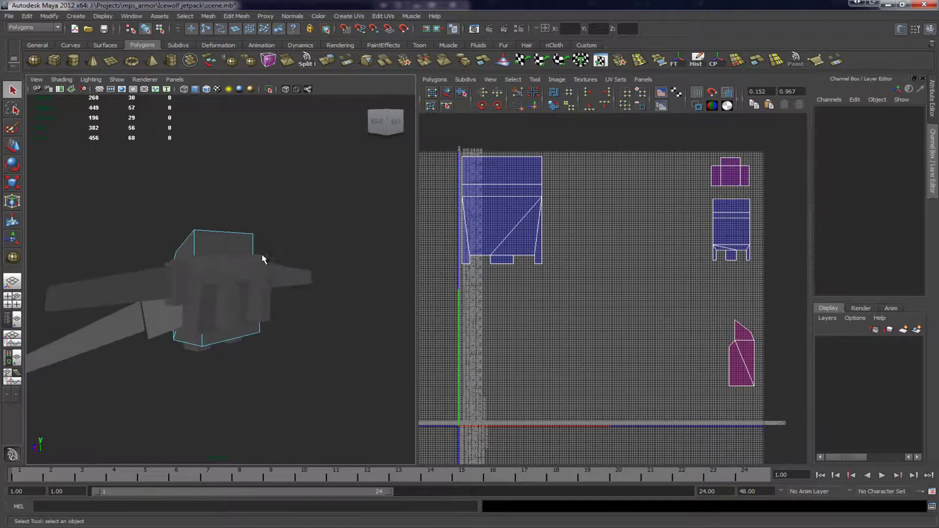
click(232, 238)
key(w)
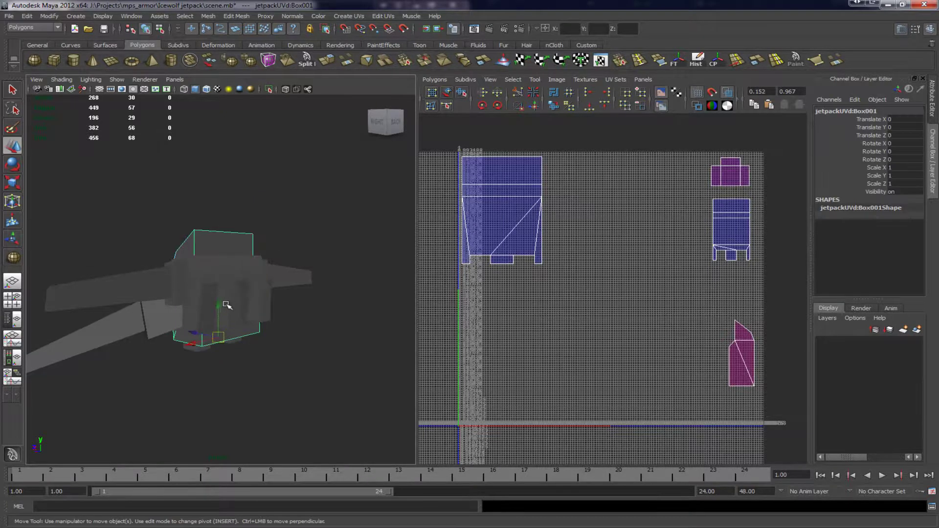
drag(225, 287, 228, 221)
key(ctrl+z)
Lift the central body block again to inspect the geometry it normally hides, and undo the move
drag(218, 308, 219, 230)
alt+middle_drag(339, 224, 315, 288)
scroll(293, 298, up, 4)
alt+drag(264, 303, 237, 306)
alt+drag(212, 228, 323, 325)
key(ctrl+z)
Inspect the central body block in wireframe display and return to shaded display
alt+drag(303, 359, 264, 364)
alt+middle_drag(264, 364, 267, 318)
key(4)
alt+drag(272, 315, 189, 325)
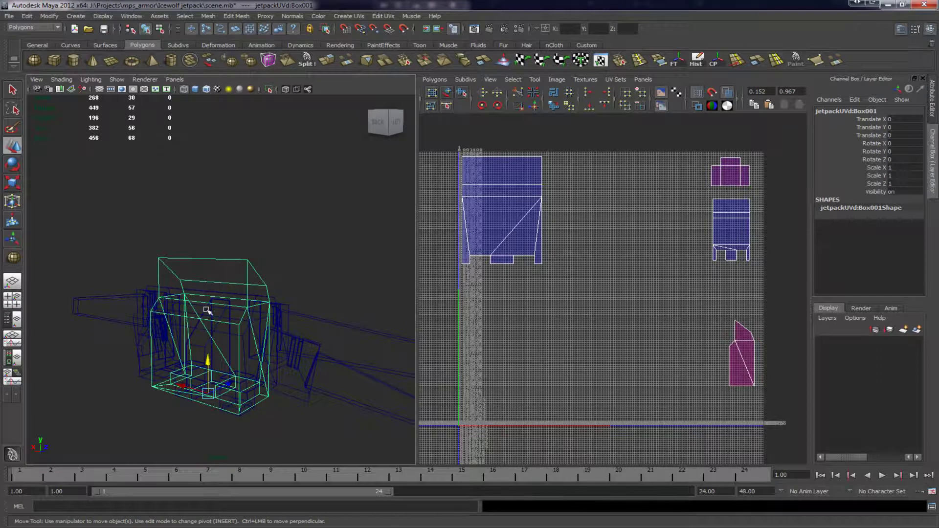
key(5)
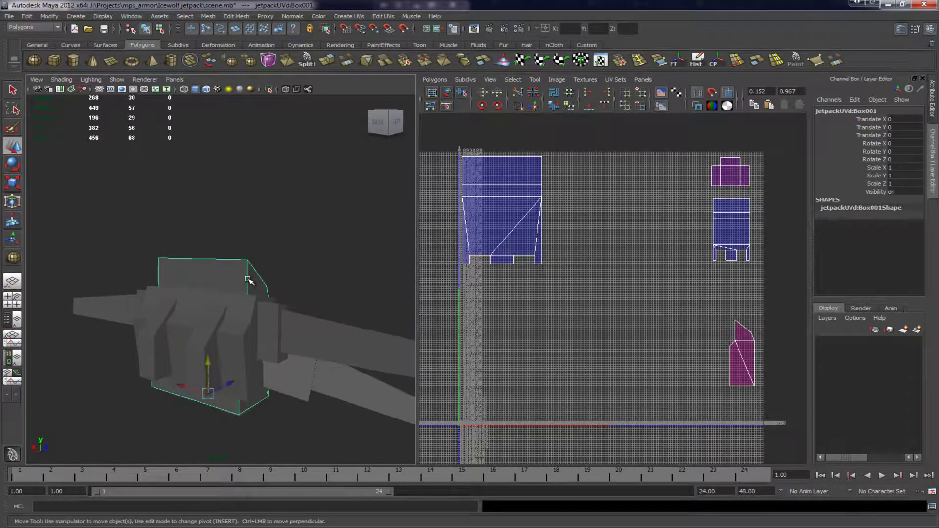
Delete the hidden sloped face near the top rear of the jetpack's central body block
alt+middle_drag(246, 279, 296, 260)
scroll(293, 259, up, 3)
right_drag(286, 256, 281, 306)
alt+drag(282, 309, 298, 351)
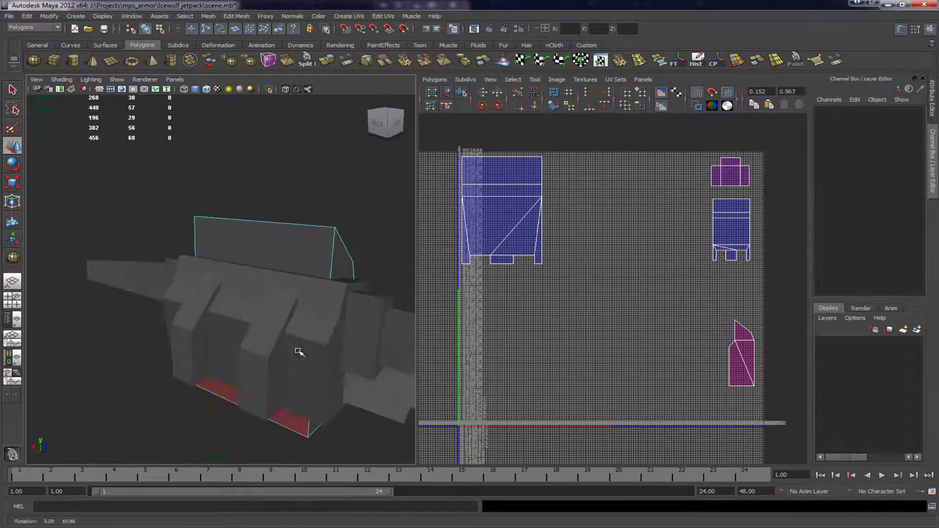
key(4)
click(256, 302)
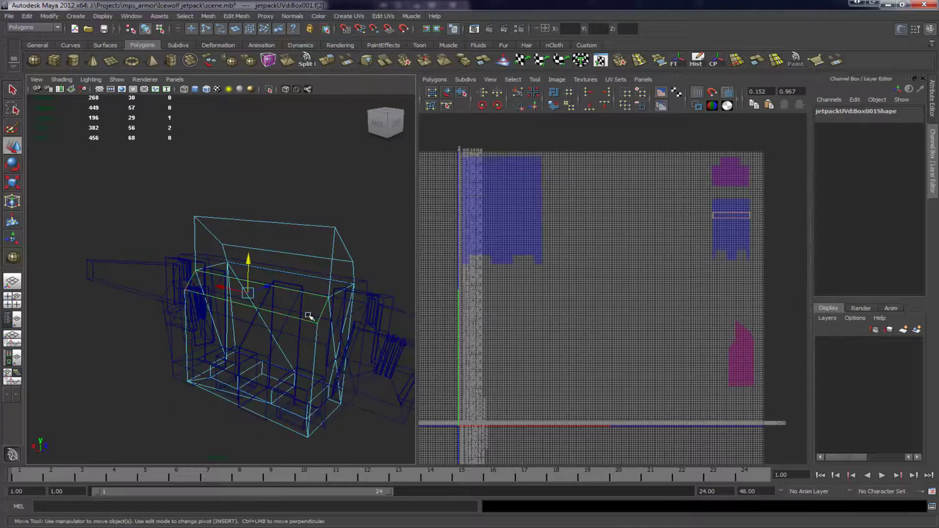
key(5)
click(380, 320)
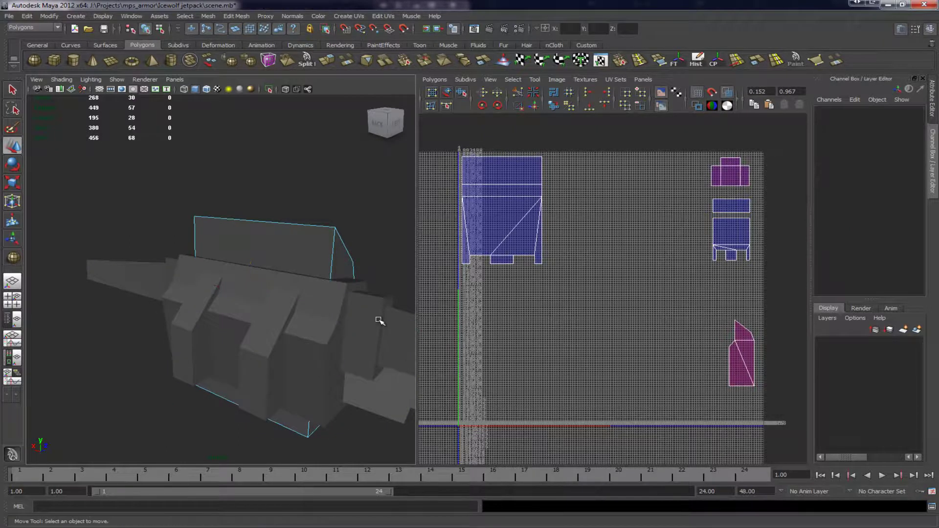
Isolate one of the narrow angled struts on the jetpack's back, inspect its open sides, and restore the full model
alt+drag(356, 288, 256, 285)
click(312, 243)
alt+drag(313, 243, 271, 307)
click(231, 306)
alt+right_drag(230, 306, 264, 320)
alt+drag(264, 321, 305, 303)
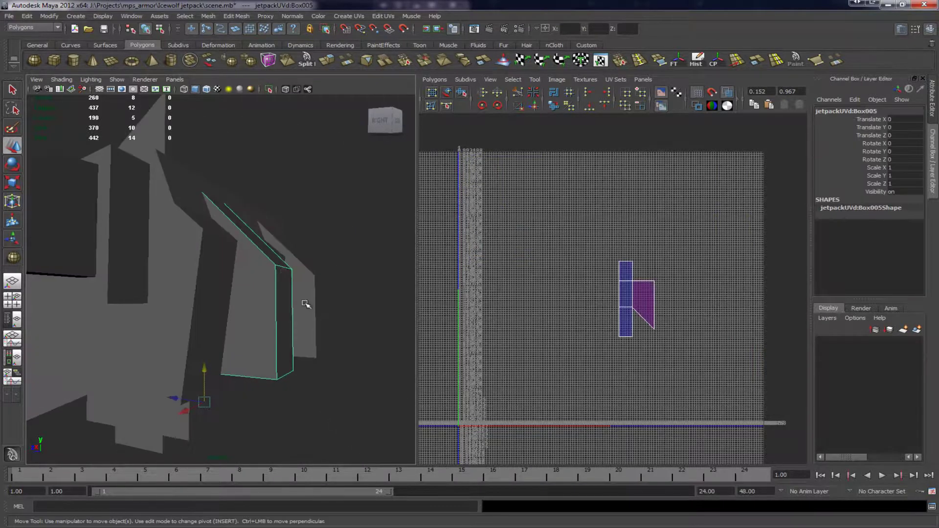
click(286, 89)
alt+drag(260, 199, 273, 179)
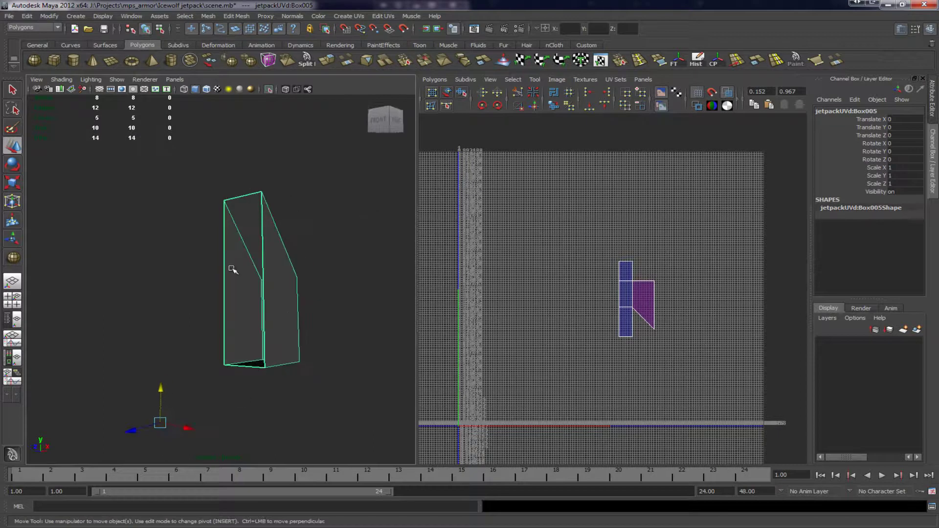
alt+drag(294, 332, 298, 184)
click(267, 89)
alt+drag(272, 153, 224, 267)
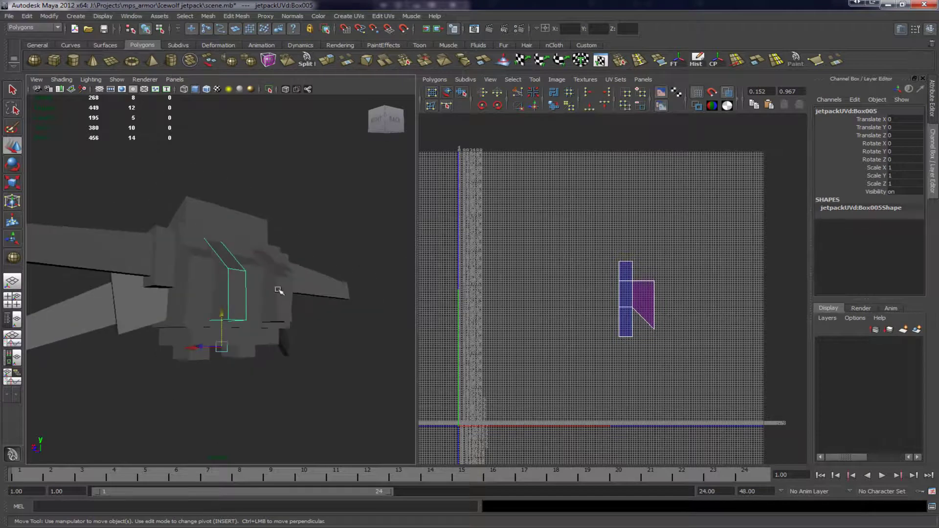
Select the whole jetpack to display its complete UV layout
scroll(278, 291, down, 4)
drag(54, 159, 323, 379)
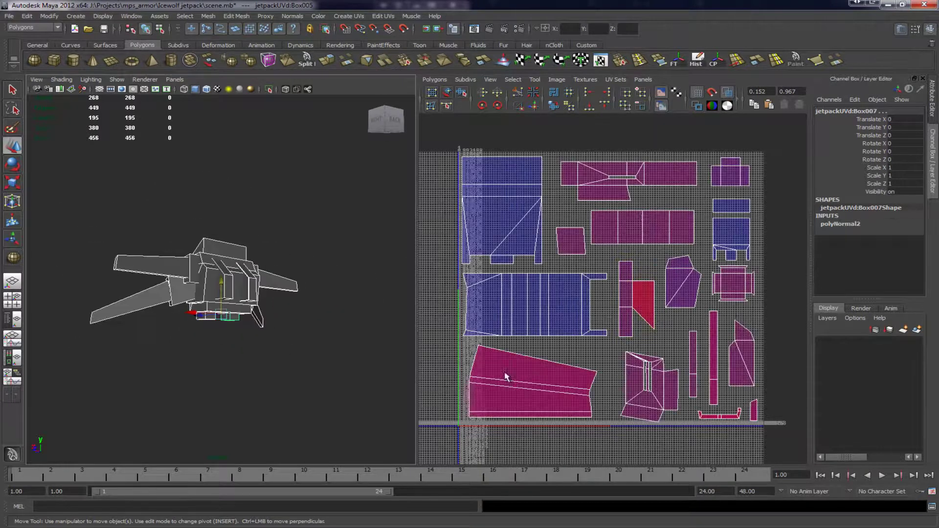
mouse_move(309, 273)
alt+mouse_down()
mouse_move(293, 289)
mouse_move(297, 306)
mouse_move(371, 296)
mouse_move(308, 283)
alt+mouse_up()
Isolate another jetpack part, inspect its geometry from around, and show the whole model again
alt+right_drag(186, 237, 312, 295)
click(313, 295)
alt+middle_drag(312, 295, 234, 249)
click(269, 90)
alt+drag(235, 152, 357, 164)
click(268, 90)
scroll(295, 212, down, 5)
alt+drag(295, 212, 248, 275)
Select all the jetpack parts and view the model from the front beside its UV shells
scroll(248, 275, down, 4)
drag(96, 204, 347, 428)
click(257, 220)
scroll(259, 266, up, 5)
scroll(98, 239, down, 7)
drag(81, 234, 265, 342)
scroll(259, 213, up, 3)
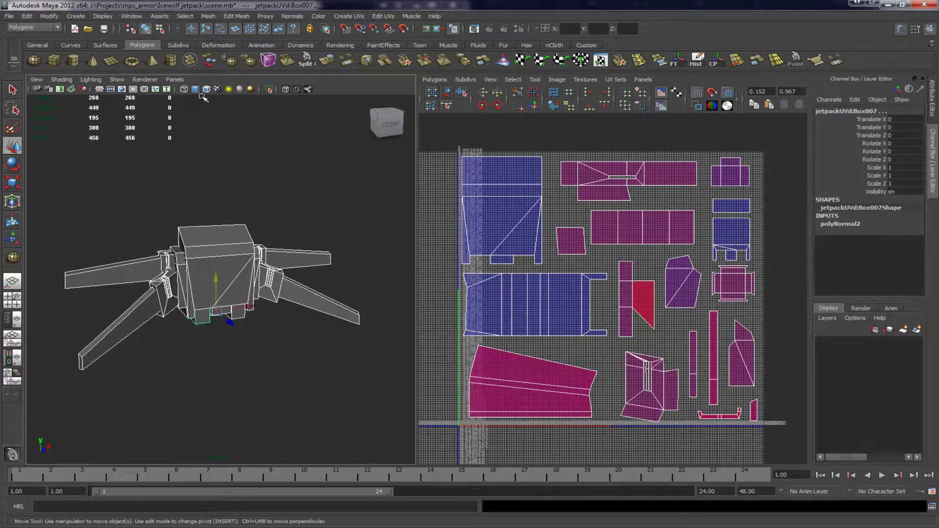
Clear the jetpack selection and examine the model from several sides, ending on a front view
alt+drag(215, 198, 248, 279)
click(221, 207)
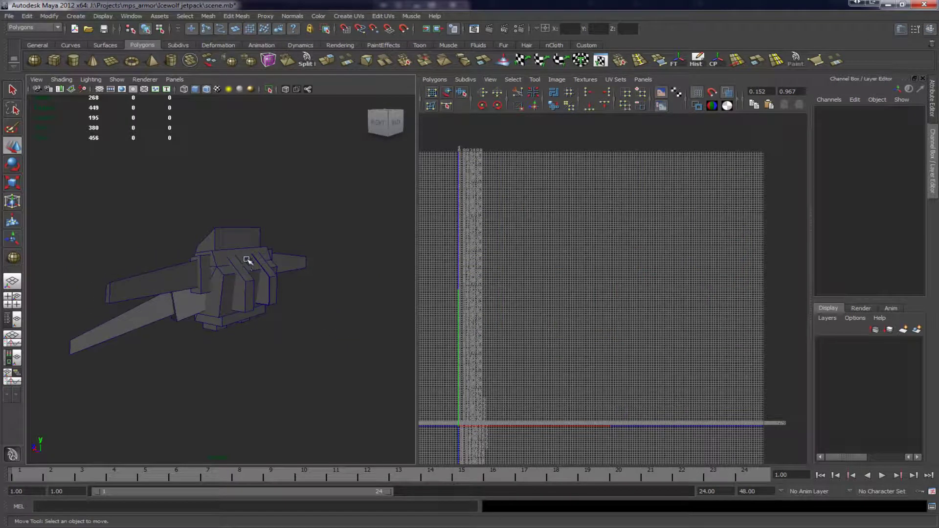
alt+drag(247, 260, 412, 264)
drag(50, 142, 311, 370)
click(216, 336)
alt+drag(216, 335, 236, 342)
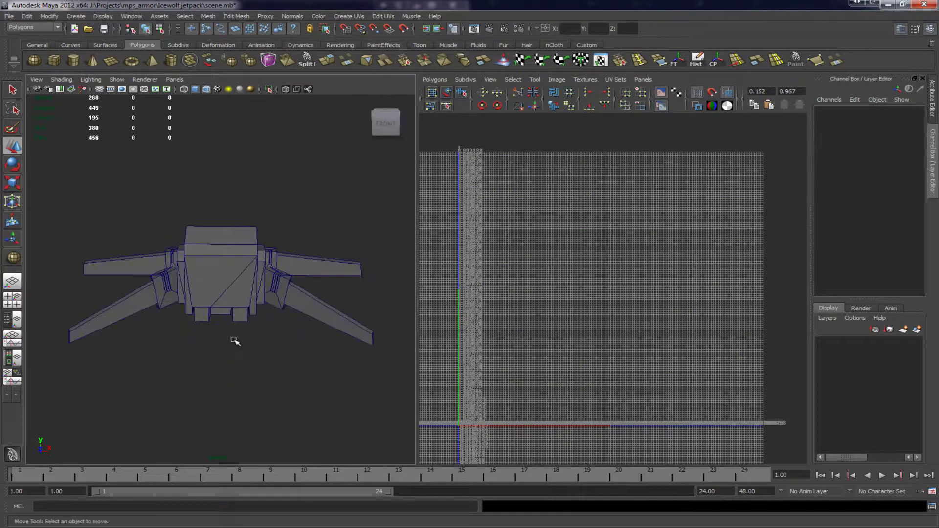
Open the recent robe/scene.mb without saving the jetpack scene, and display the robe shaded with its wireframe
click(9, 15)
mouse_move(55, 228)
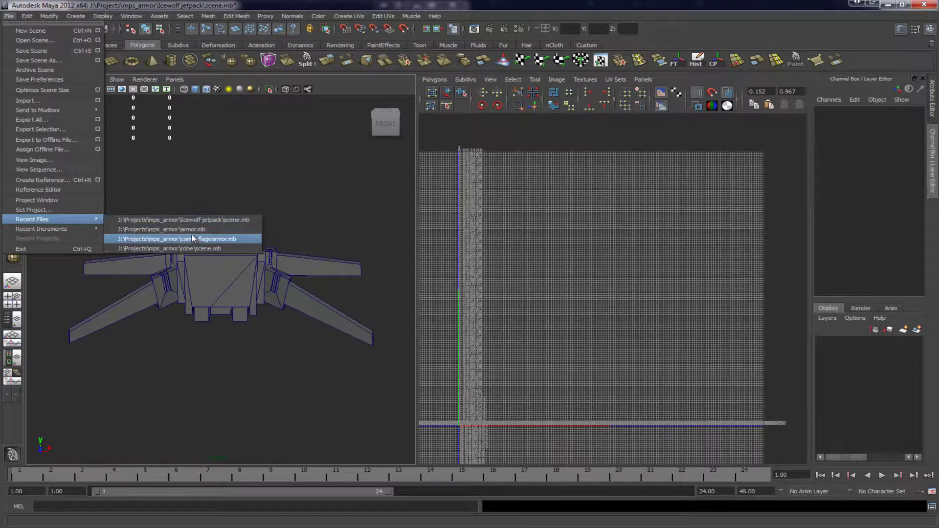
click(194, 245)
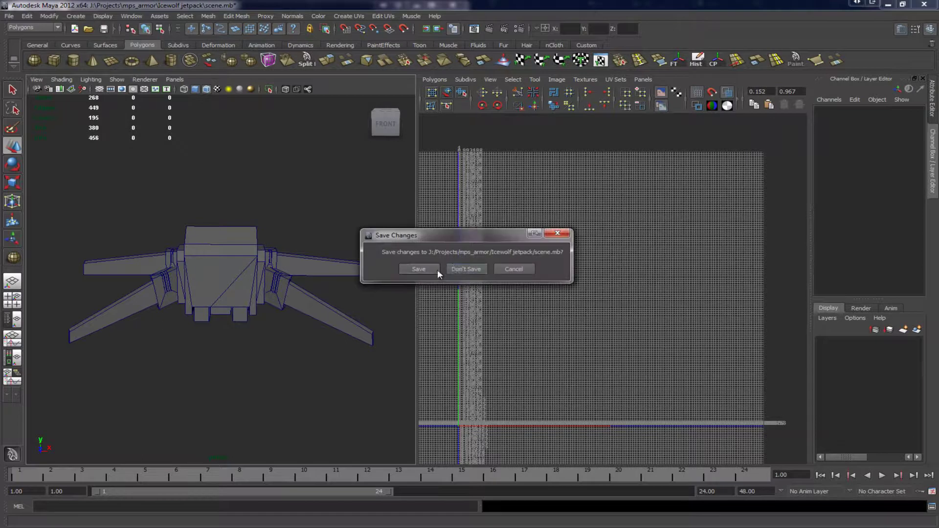
click(450, 267)
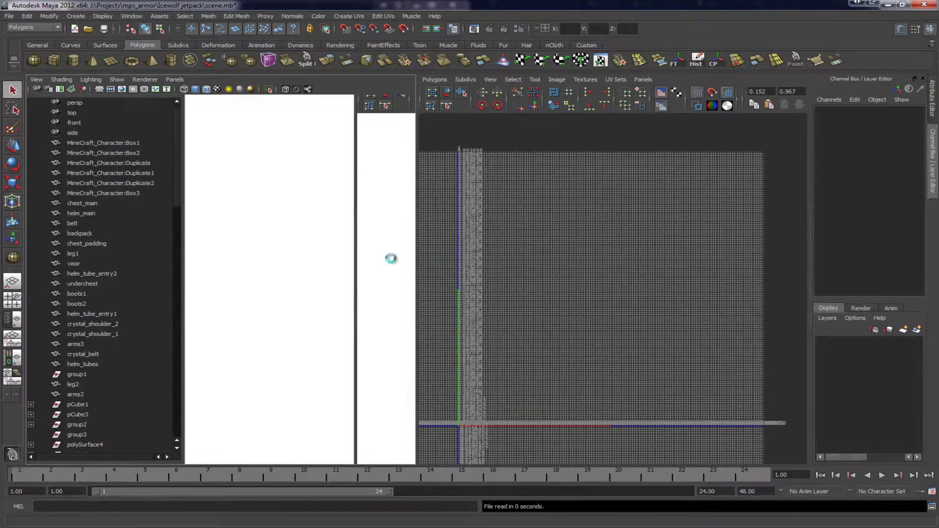
key(5)
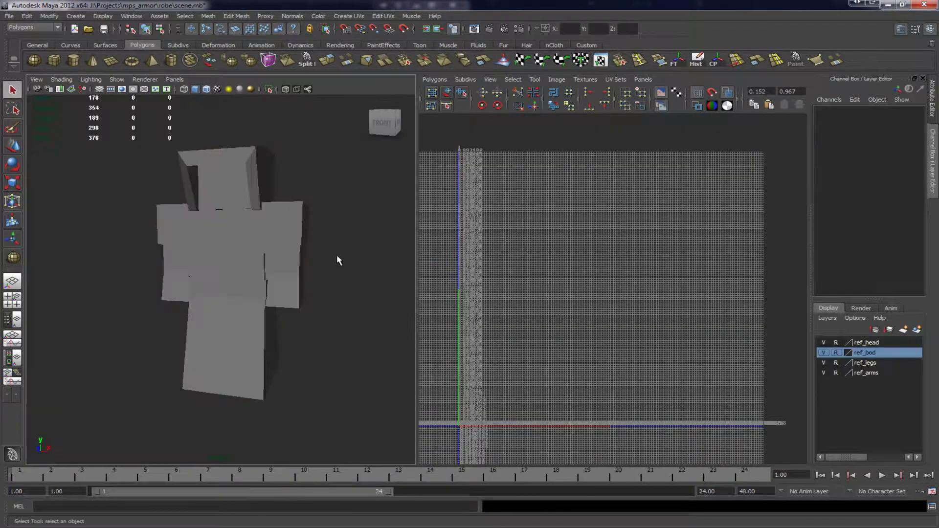
alt+drag(334, 255, 366, 259)
click(207, 90)
scroll(226, 200, down, 3)
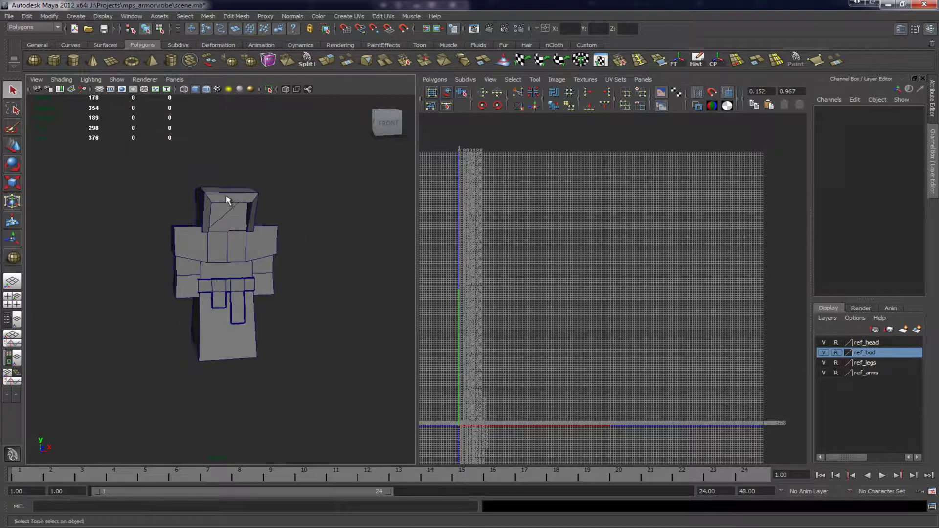
Examine the untextured robe's hood, sleeves, belt and skirt geometry from the front, side and below
alt+drag(227, 200, 304, 303)
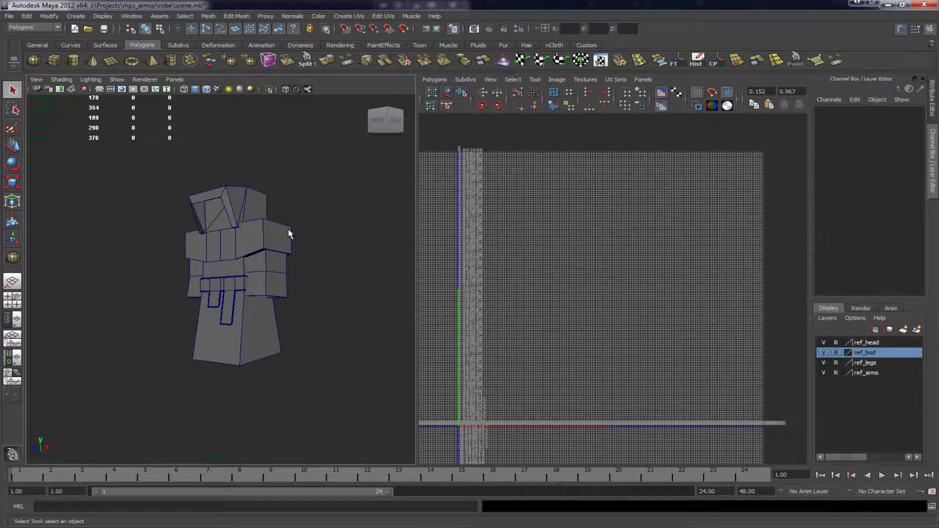
alt+drag(276, 230, 320, 244)
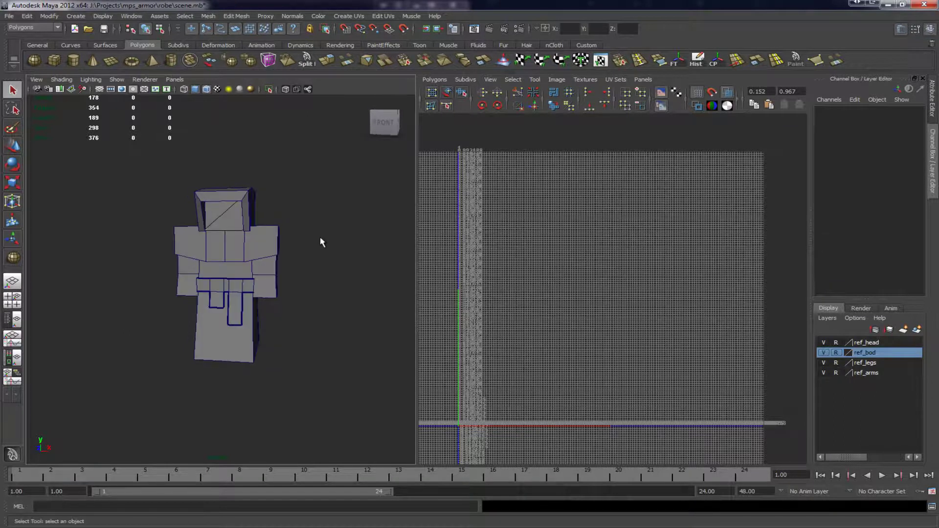
alt+drag(300, 251, 225, 311)
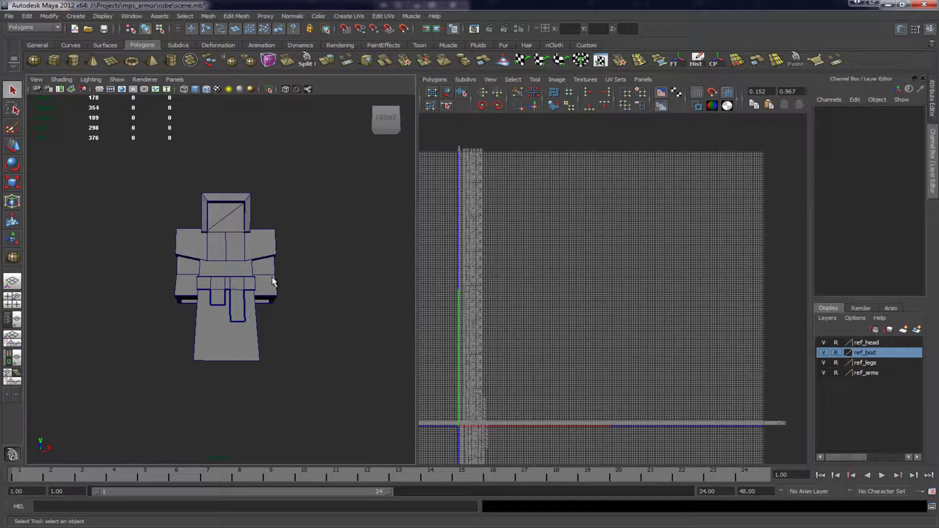
alt+drag(272, 281, 358, 284)
alt+drag(250, 313, 394, 310)
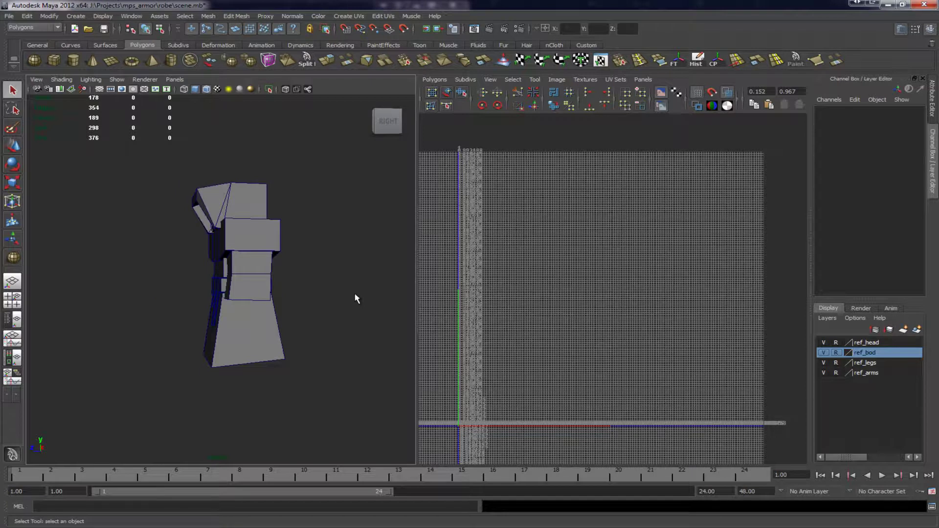
alt+drag(352, 290, 218, 271)
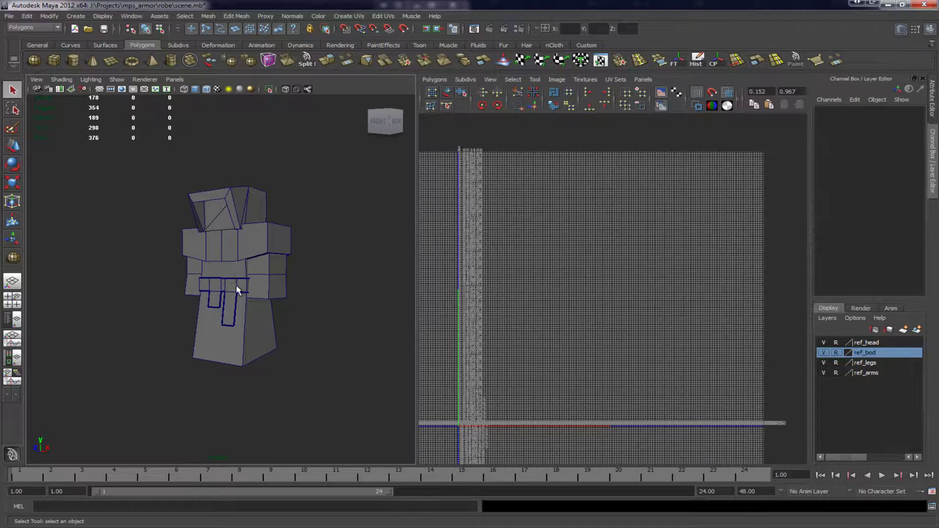
alt+drag(243, 321, 297, 315)
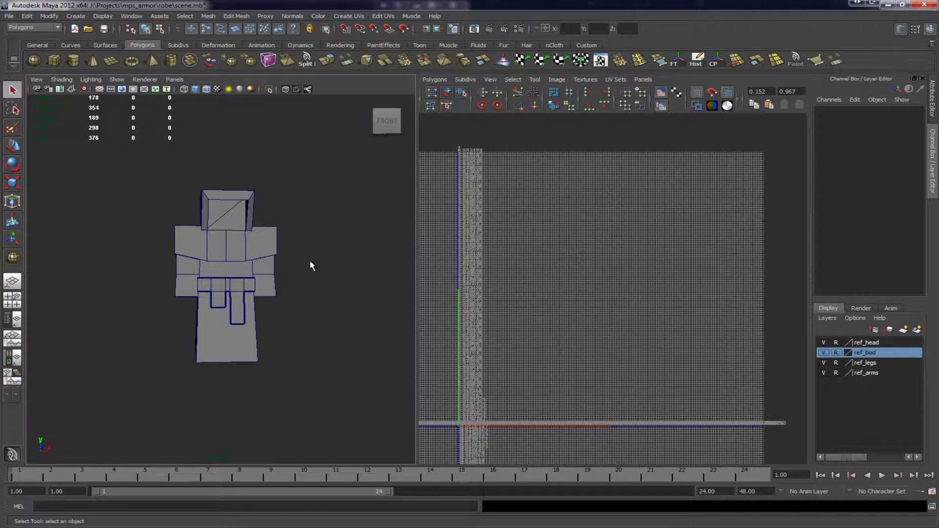
Display the robe with its textures and select its parts to show their UV layout
key(6)
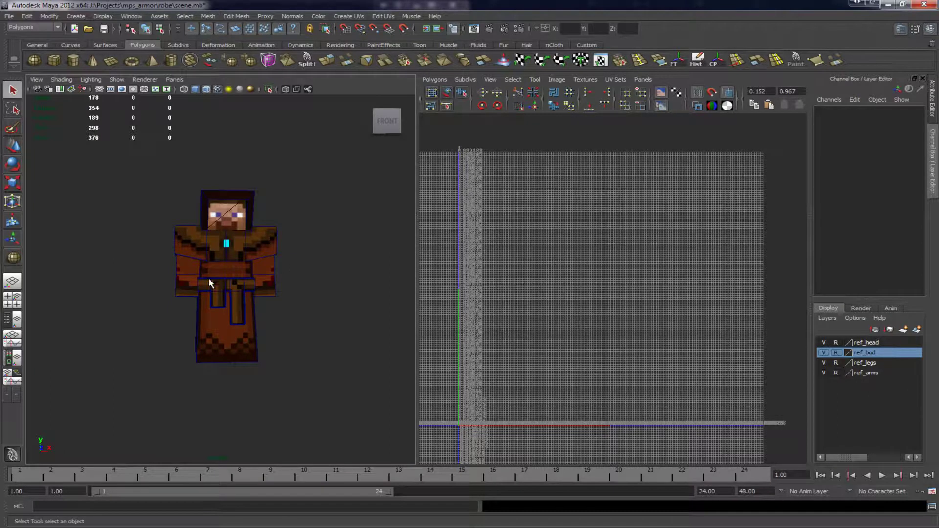
alt+drag(209, 283, 373, 279)
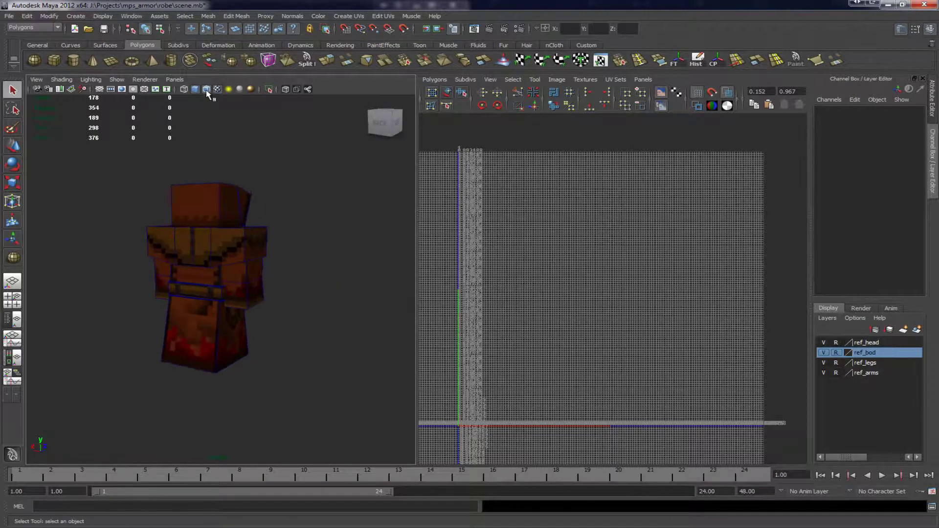
alt+drag(289, 201, 372, 347)
alt+middle_drag(610, 314, 580, 335)
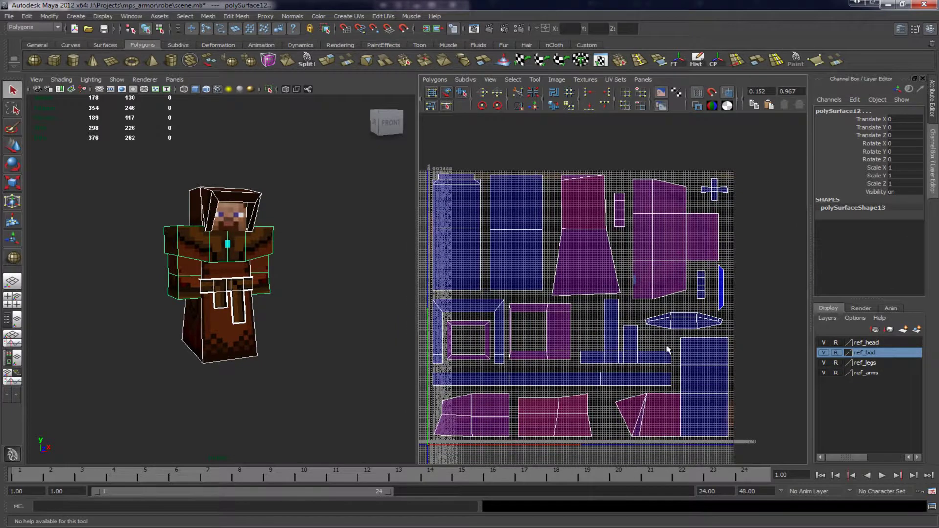
Examine the gaps between the two tall rectangular UV shells and the frame-shaped shells beneath them against the grid
alt+middle_drag(515, 202, 650, 242)
scroll(650, 282, up, 5)
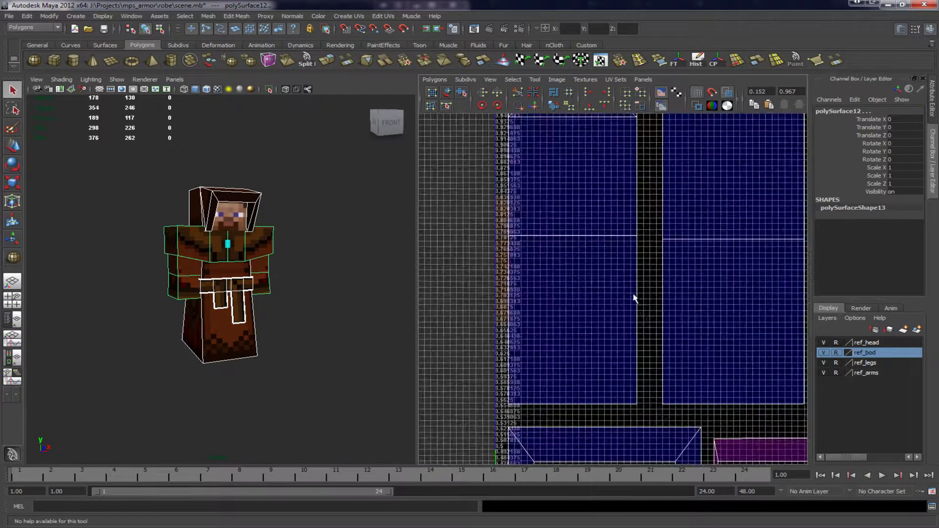
scroll(639, 310, up, 1)
alt+middle_drag(641, 313, 624, 217)
scroll(615, 209, up, 2)
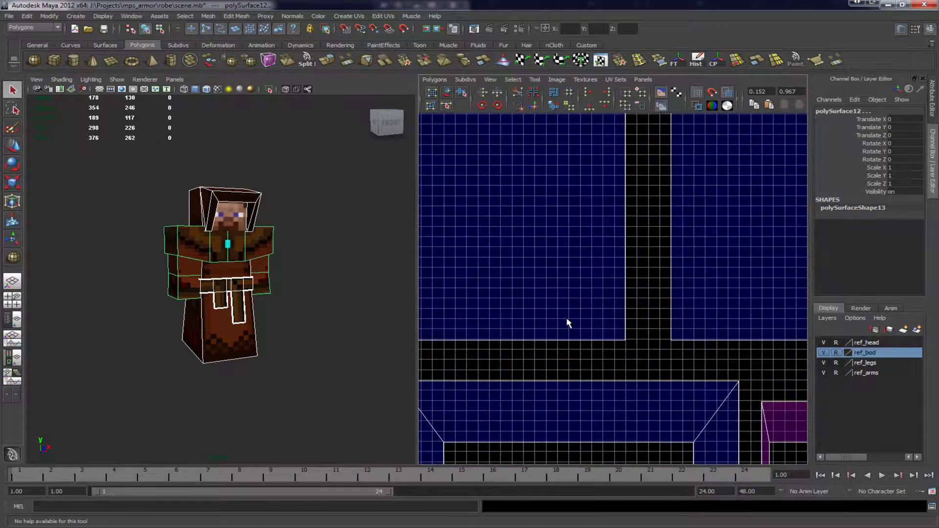
scroll(608, 303, down, 6)
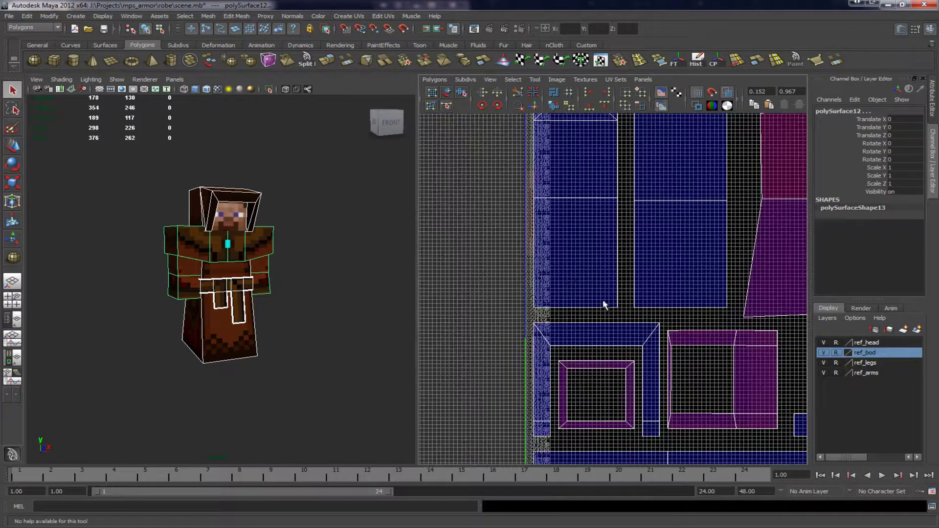
scroll(572, 283, down, 2)
alt+middle_drag(633, 343, 549, 281)
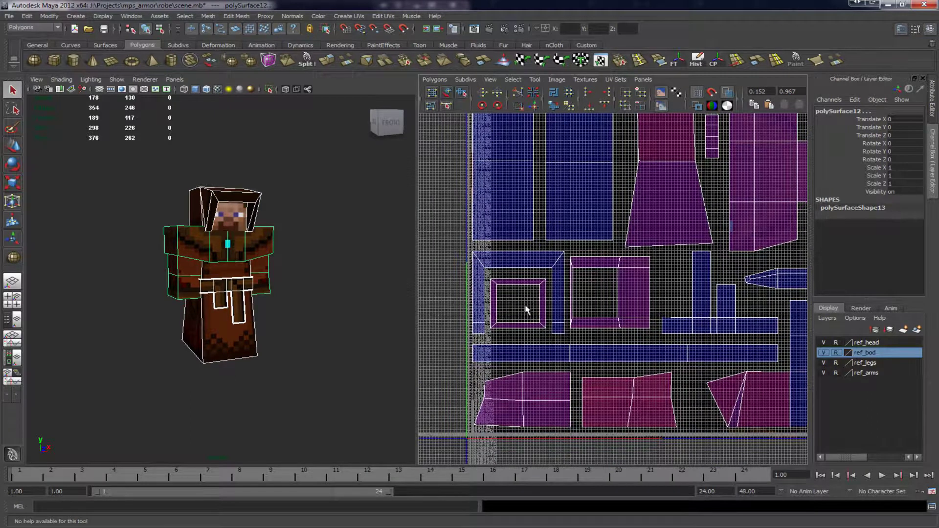
alt+middle_drag(597, 250, 584, 339)
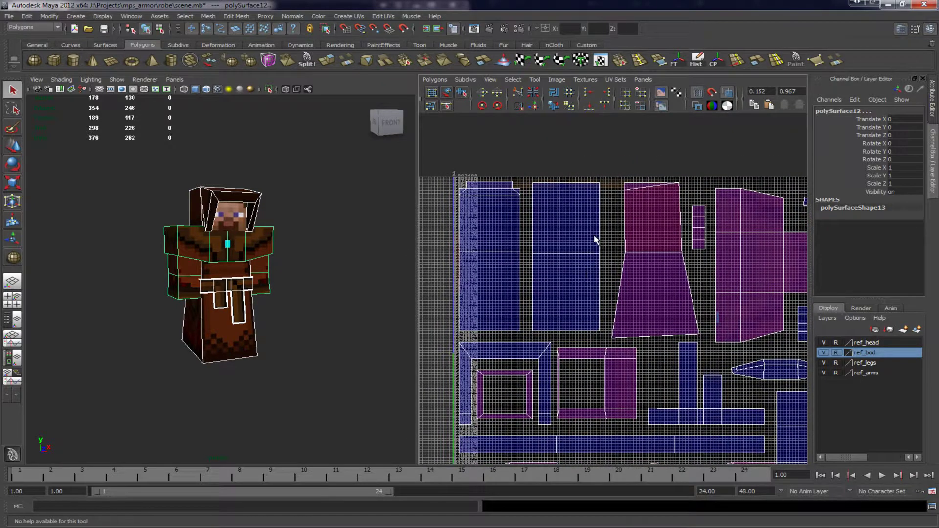
Inspect how the edges of the lower purple and red UV shells sit on the grid
alt+middle_drag(622, 248, 590, 197)
alt+middle_drag(639, 344, 635, 272)
scroll(648, 367, up, 5)
alt+middle_drag(651, 376, 621, 154)
scroll(634, 286, up, 3)
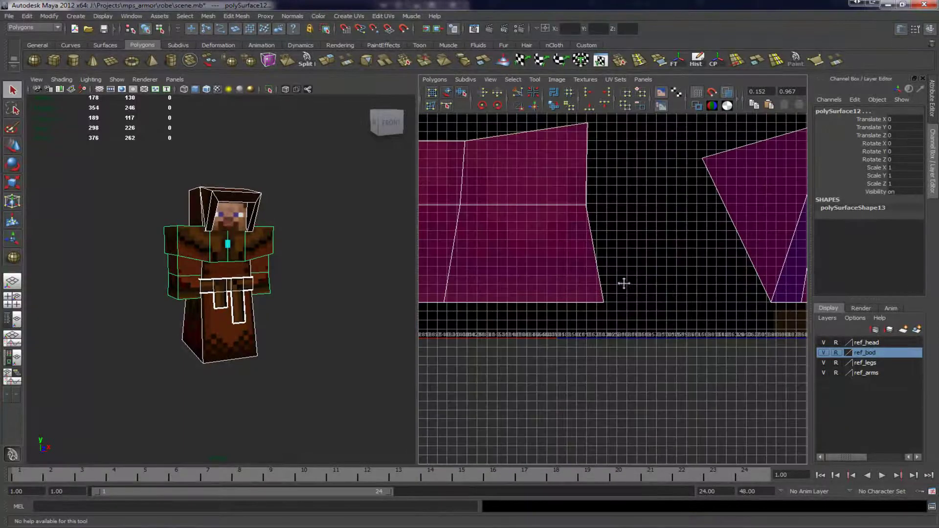
scroll(584, 281, down, 4)
alt+middle_drag(540, 141, 656, 357)
scroll(585, 282, down, 1)
alt+drag(290, 262, 249, 265)
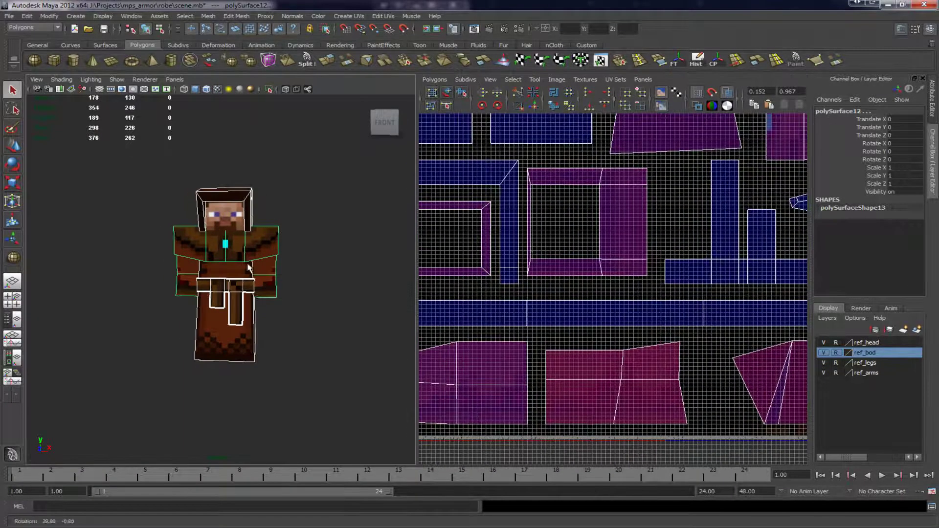
Examine the edges of the two tall rectangular UV shells up close against the grid lines
alt+middle_drag(528, 244, 572, 345)
alt+middle_drag(564, 287, 603, 377)
alt+middle_drag(555, 185, 633, 310)
scroll(565, 254, up, 3)
scroll(649, 281, up, 4)
alt+middle_drag(595, 264, 739, 263)
scroll(541, 208, down, 6)
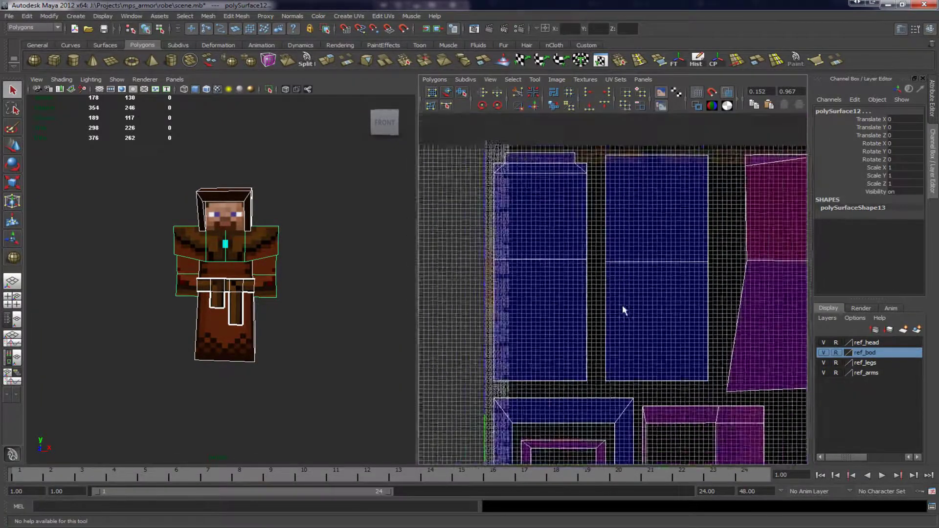
alt+middle_drag(638, 347, 624, 307)
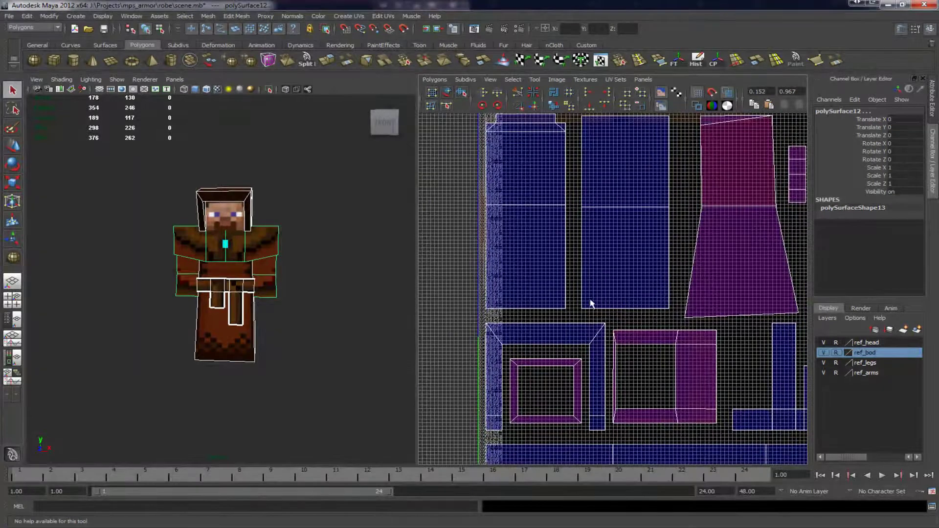
Examine the slanted purple UV shell beside the UV origin, checking its edges against the numbered grid
alt+middle_drag(541, 294, 562, 259)
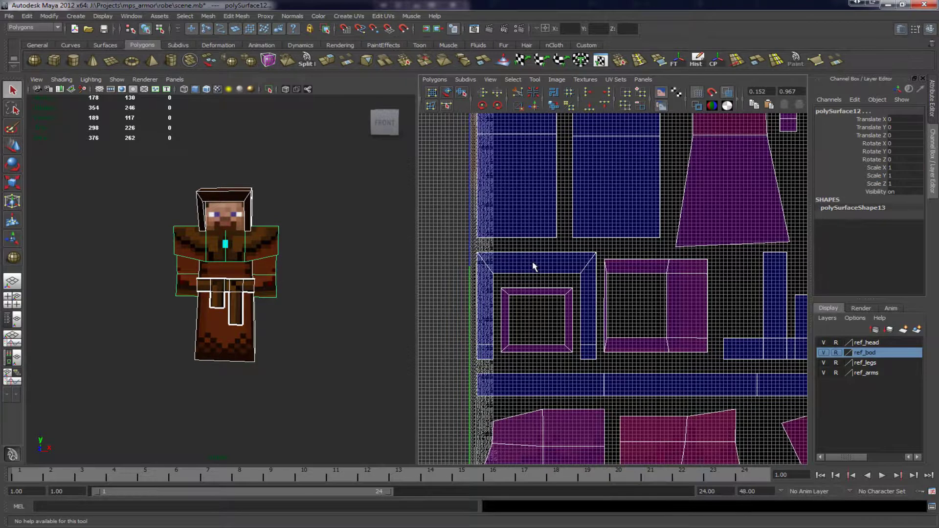
alt+middle_drag(573, 272, 574, 157)
scroll(582, 273, up, 2)
alt+middle_drag(605, 275, 566, 226)
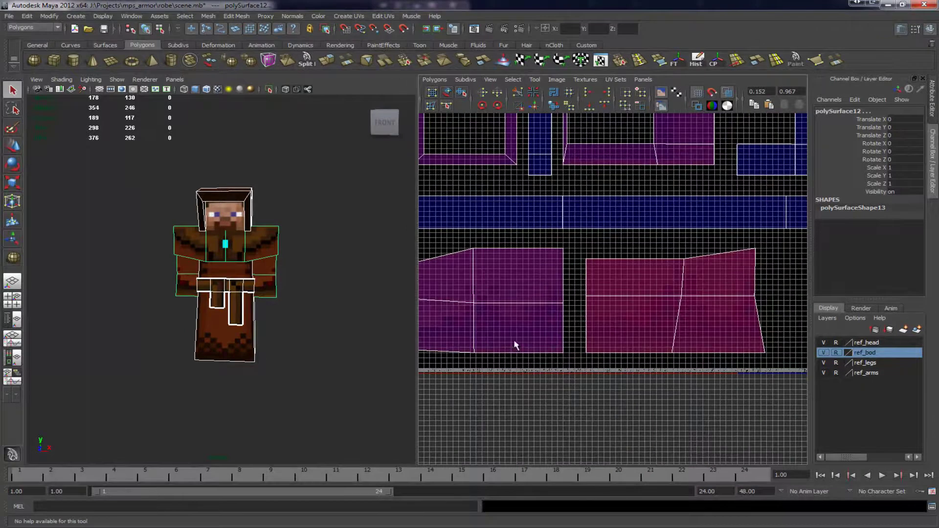
alt+middle_drag(563, 338, 660, 272)
scroll(660, 272, up, 3)
alt+middle_drag(480, 310, 621, 270)
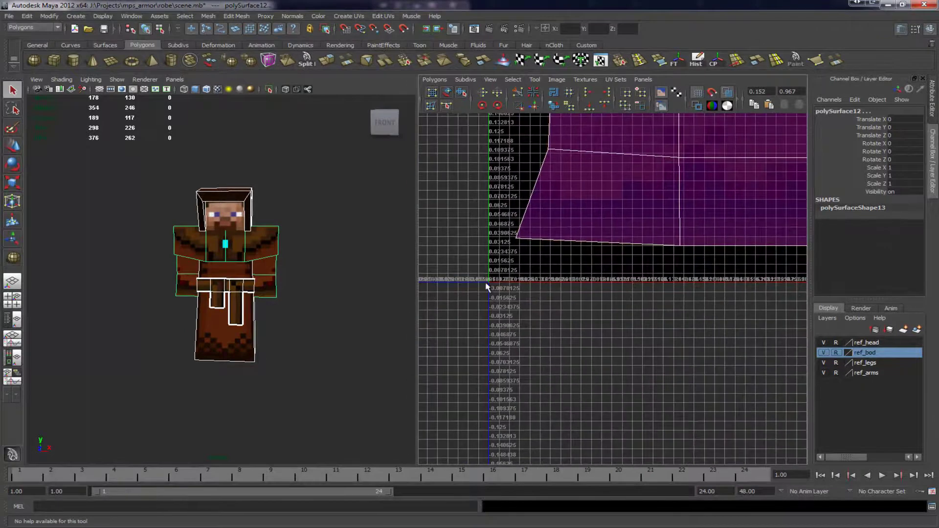
alt+middle_drag(479, 275, 468, 310)
alt+middle_drag(520, 296, 513, 317)
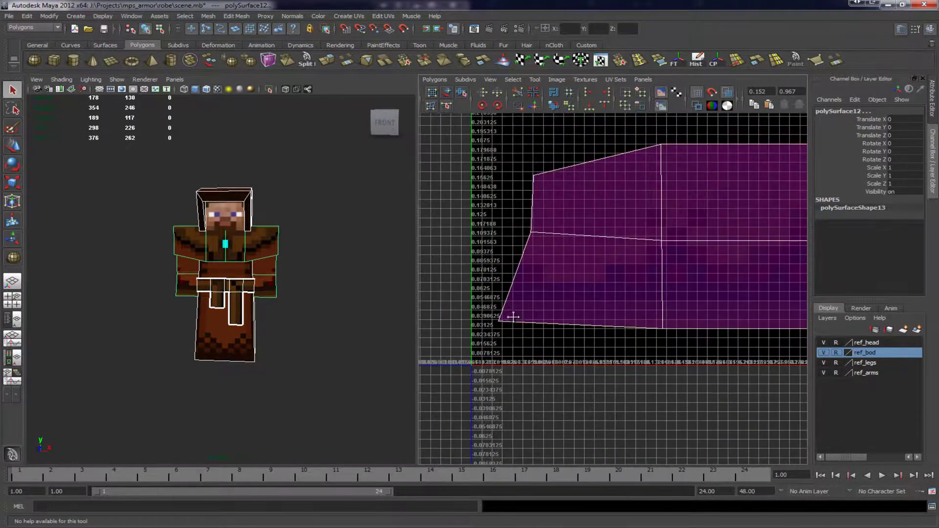
scroll(551, 299, down, 3)
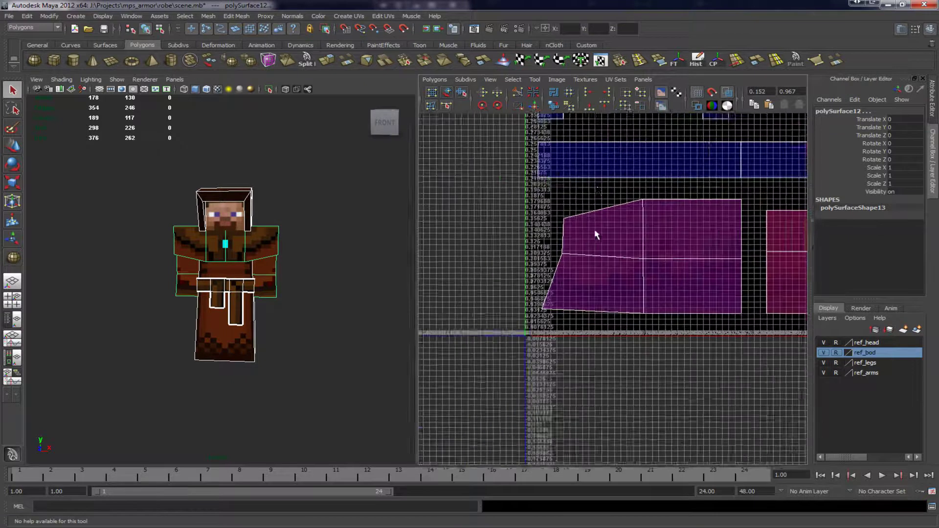
Open the UV Texture Editor grid options and move the window clear of the UV layout
click(556, 80)
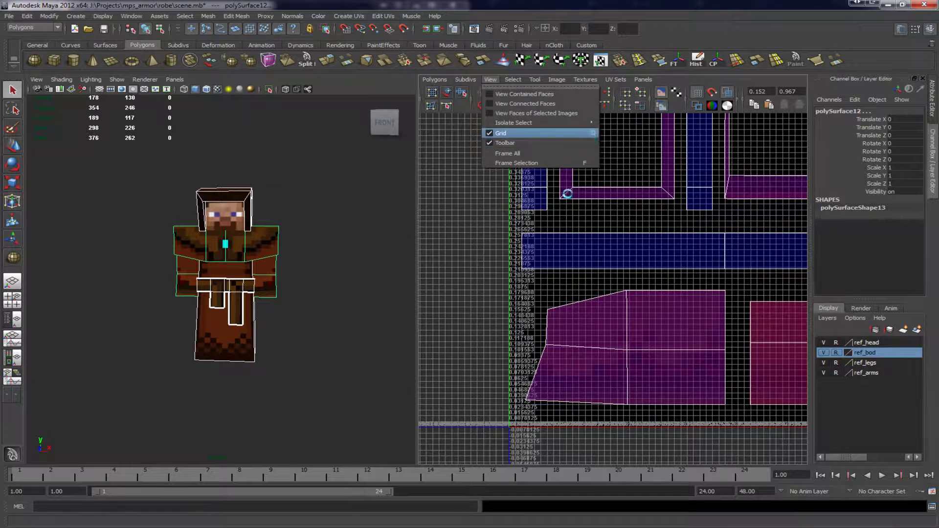
click(593, 133)
drag(406, 203, 533, 167)
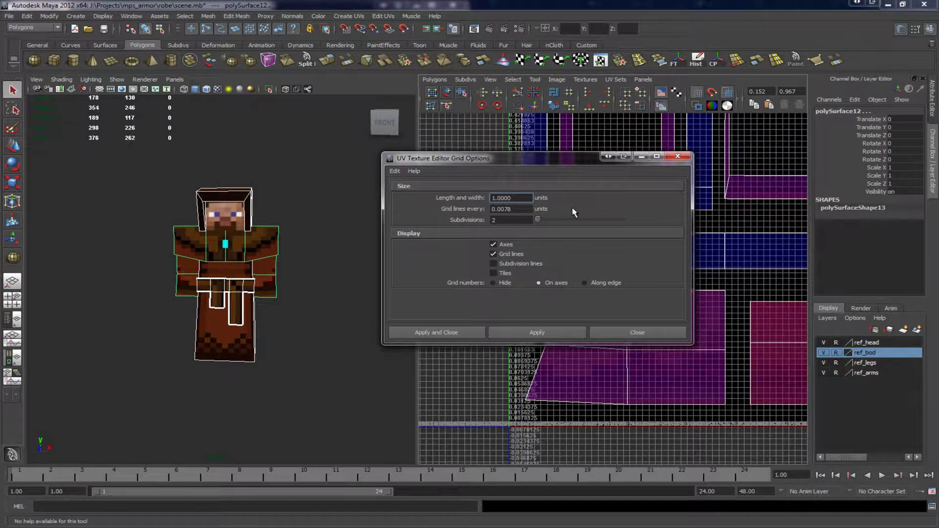
alt+middle_drag(698, 245, 762, 286)
click(501, 160)
drag(467, 157, 230, 130)
Review the full robe UV layout against the grid and open the grid line spacing for editing
scroll(539, 196, down, 5)
scroll(539, 197, down, 3)
alt+middle_drag(553, 152, 544, 184)
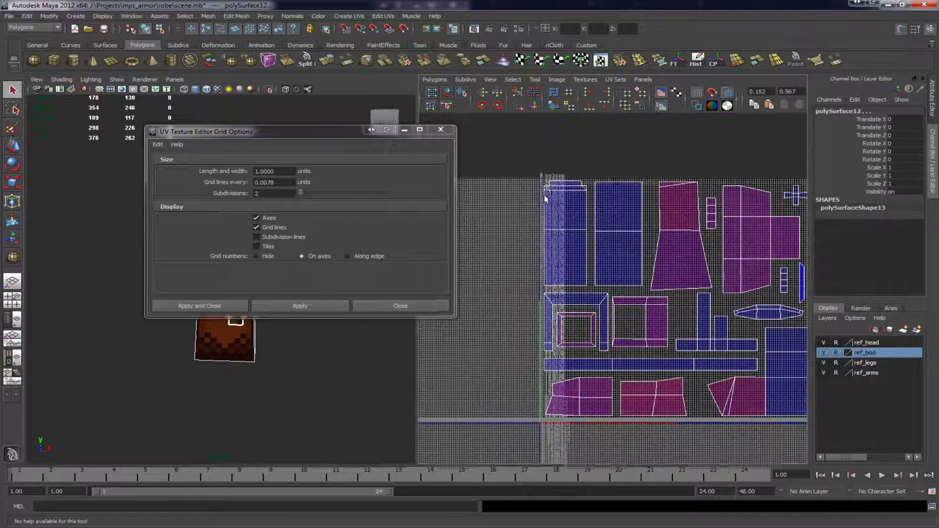
alt+middle_drag(585, 228, 514, 200)
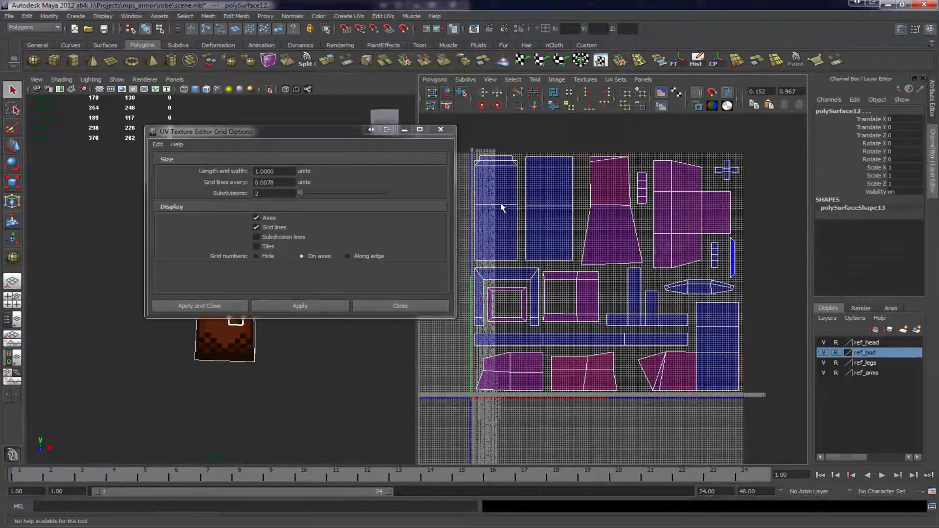
double_click(291, 182)
scroll(575, 260, up, 3)
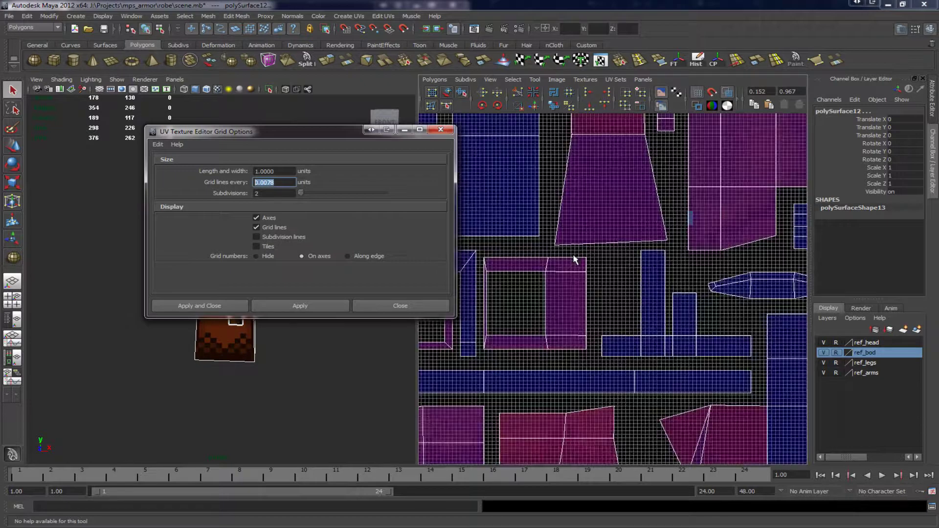
Review the shells near the UV space's upper corner against the grid, and close the grid options without applying changes
alt+middle_drag(510, 174, 634, 323)
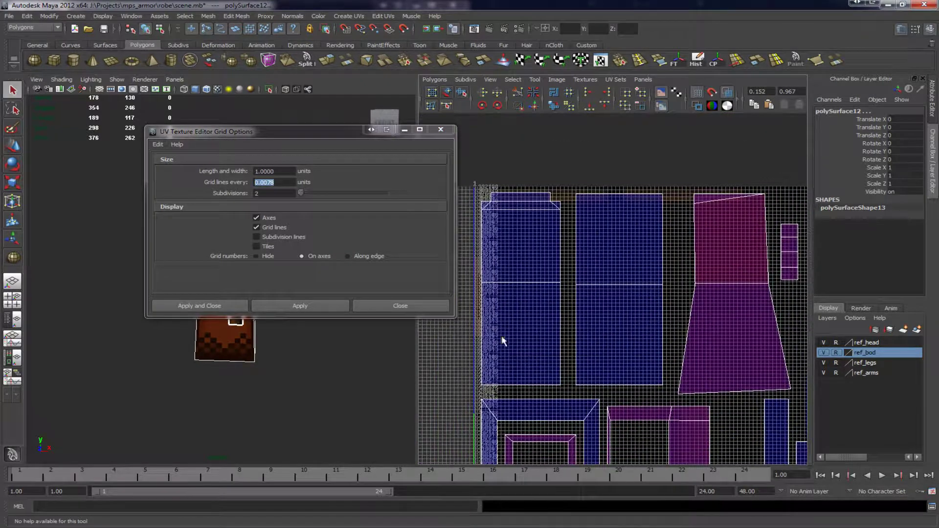
scroll(605, 315, up, 3)
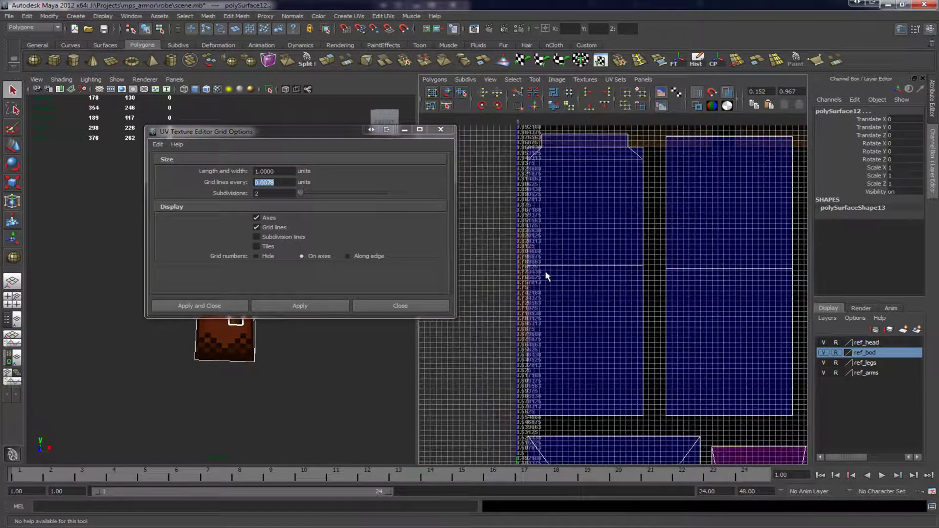
alt+middle_drag(605, 232, 613, 285)
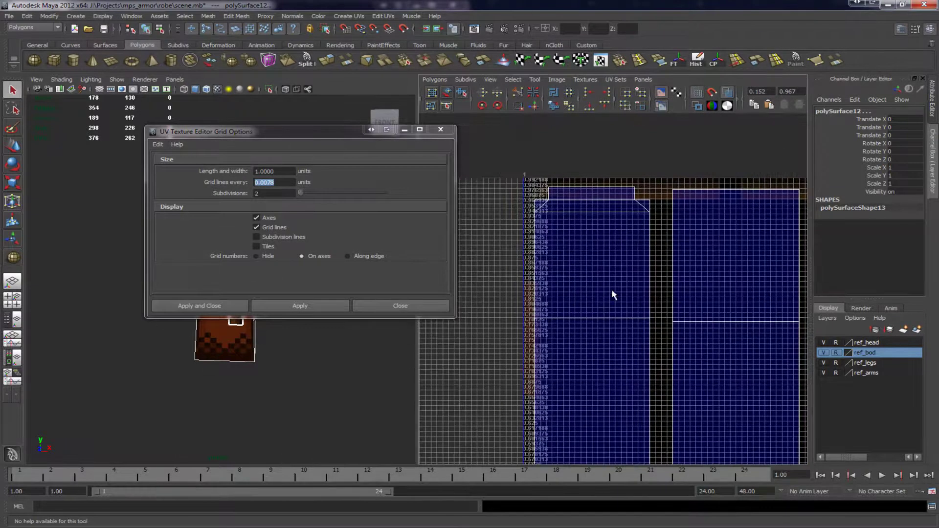
scroll(613, 294, up, 3)
scroll(475, 198, up, 1)
click(441, 132)
Examine the first tall rectangular UV shell's side edges and middle seam against the numbered grid lines
scroll(574, 285, down, 3)
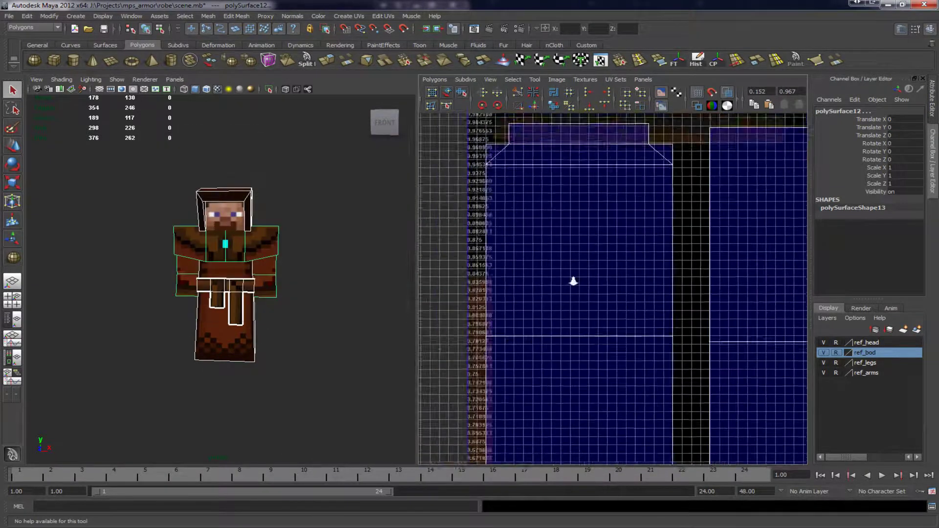
alt+middle_drag(641, 378, 624, 283)
scroll(623, 293, up, 3)
alt+middle_drag(702, 455, 654, 269)
alt+middle_drag(582, 314, 707, 482)
alt+middle_drag(559, 239, 561, 326)
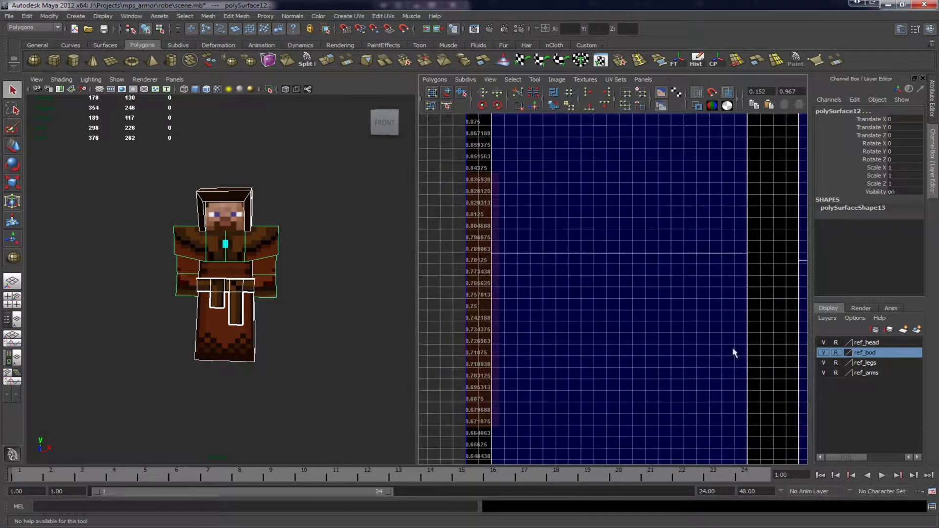
alt+middle_drag(672, 176, 571, 318)
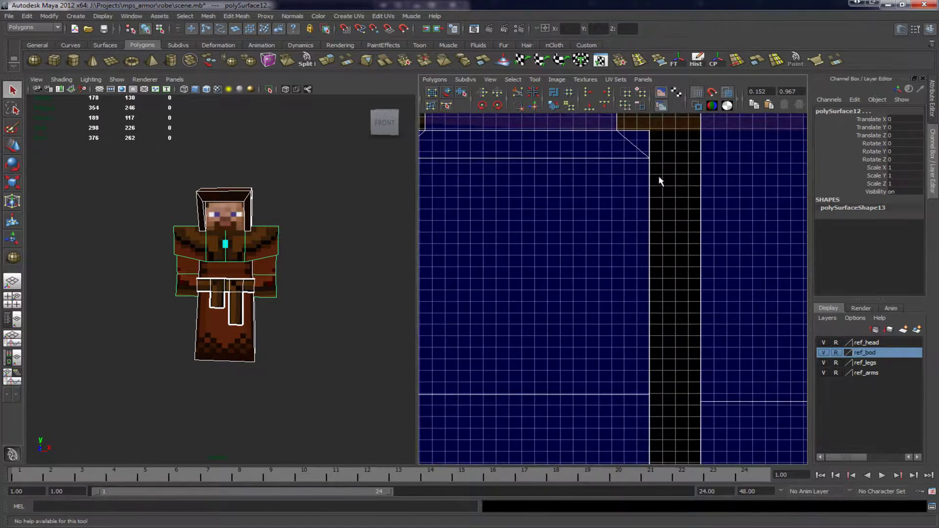
alt+middle_drag(628, 328, 622, 266)
Compare the facing edges of the two tall UV shells and the gap between them with the grid lines
scroll(624, 272, down, 2)
scroll(321, 296, up, 2)
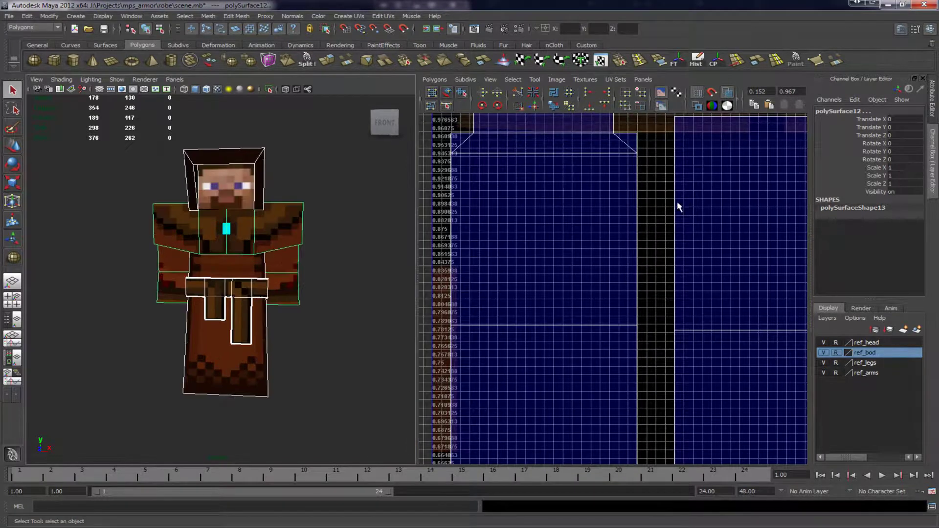
alt+middle_drag(651, 195, 650, 248)
alt+middle_drag(636, 350, 639, 267)
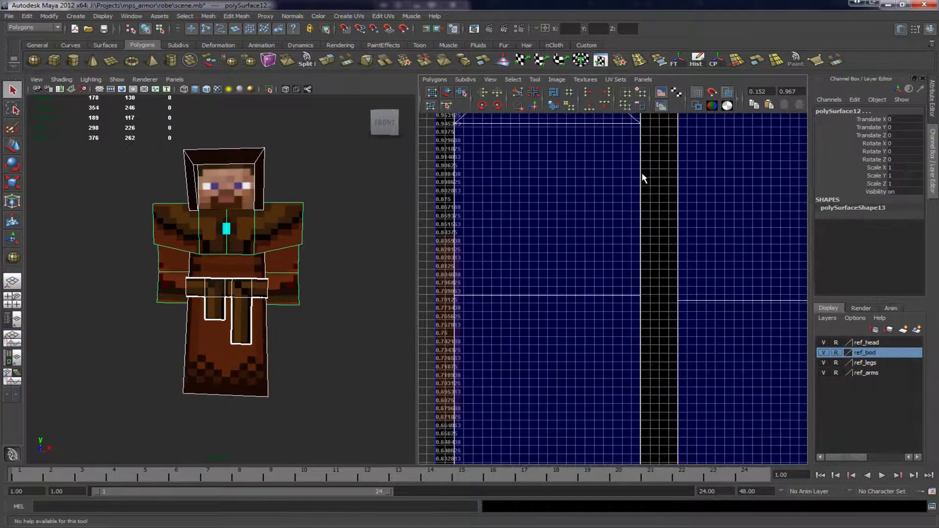
alt+middle_drag(654, 396, 669, 289)
alt+middle_drag(501, 188, 520, 379)
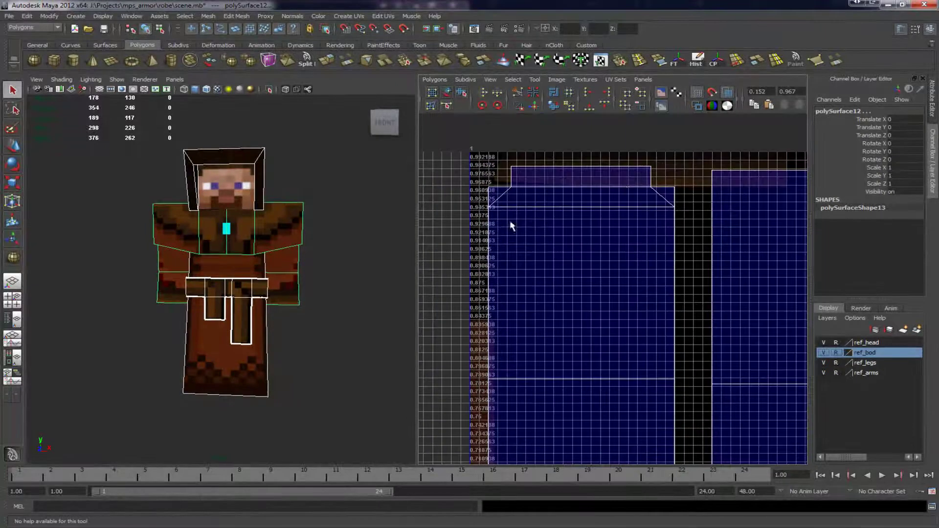
alt+middle_drag(622, 256, 585, 250)
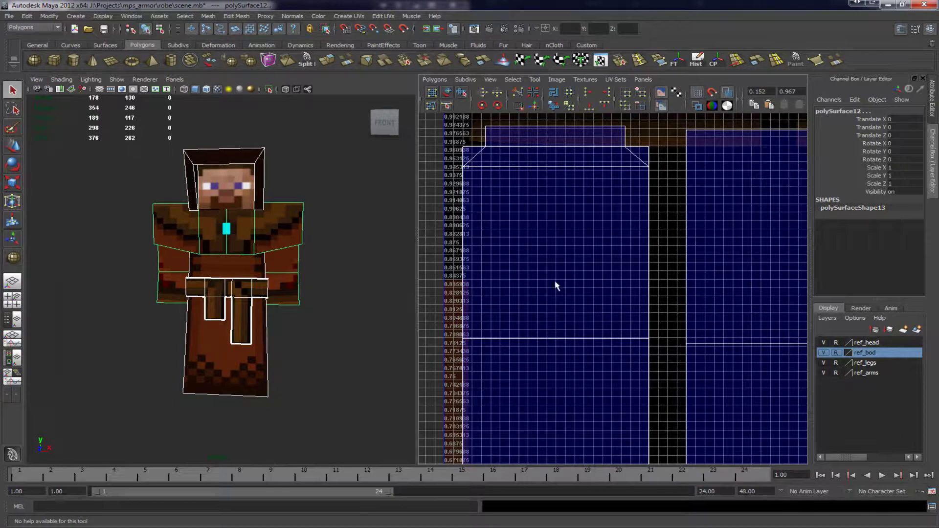
alt+middle_drag(682, 253, 671, 294)
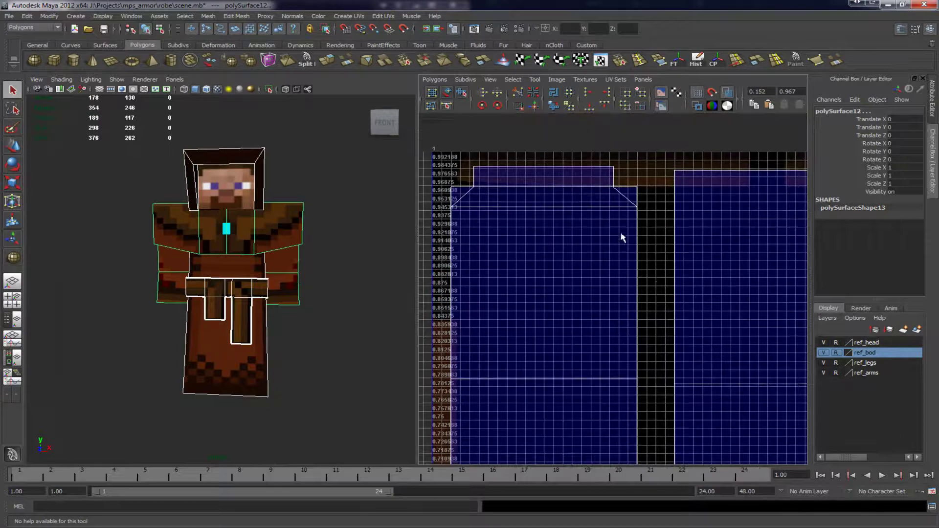
Try to shift the two UVs at the first tall shell's upper corner sideways, and undo the move
alt+middle_drag(605, 249, 591, 262)
alt+right_drag(590, 262, 618, 235)
alt+middle_drag(650, 212, 646, 240)
right_drag(603, 211, 684, 201)
drag(595, 150, 634, 221)
key(w)
mouse_move(694, 182)
mouse_down()
mouse_move(669, 182)
mouse_move(685, 182)
mouse_up()
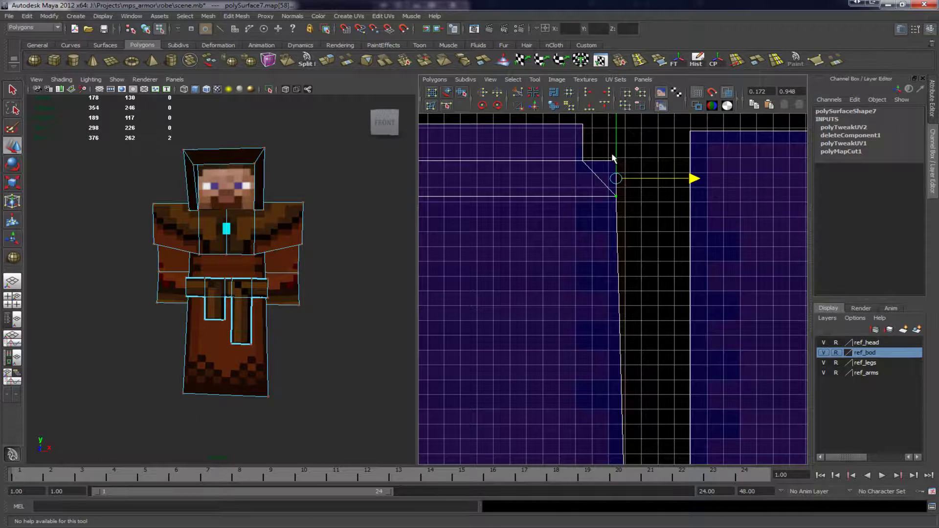
key(ctrl+z)
Try to move the two UVs along the first tall shell's stepped upper edge upward, and undo the move
scroll(628, 274, down, 4)
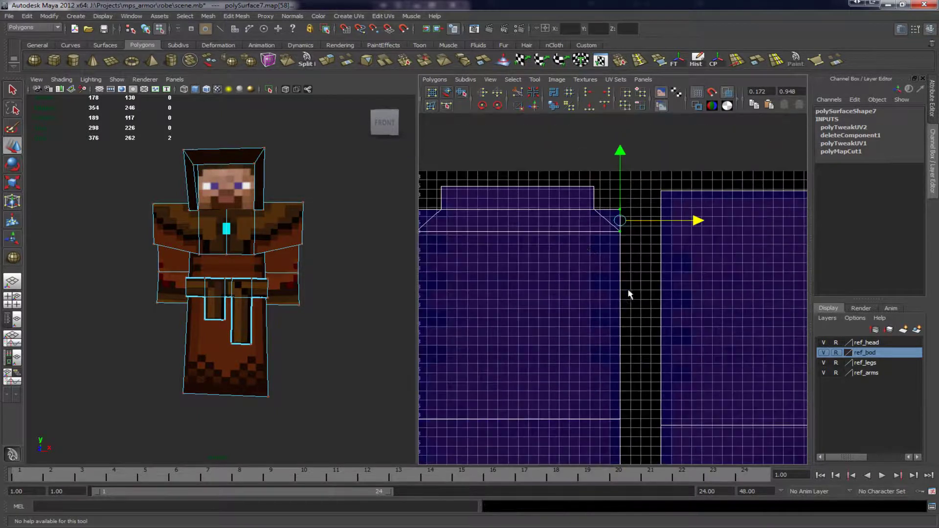
alt+middle_drag(584, 249, 639, 353)
scroll(639, 353, up, 5)
drag(730, 308, 555, 349)
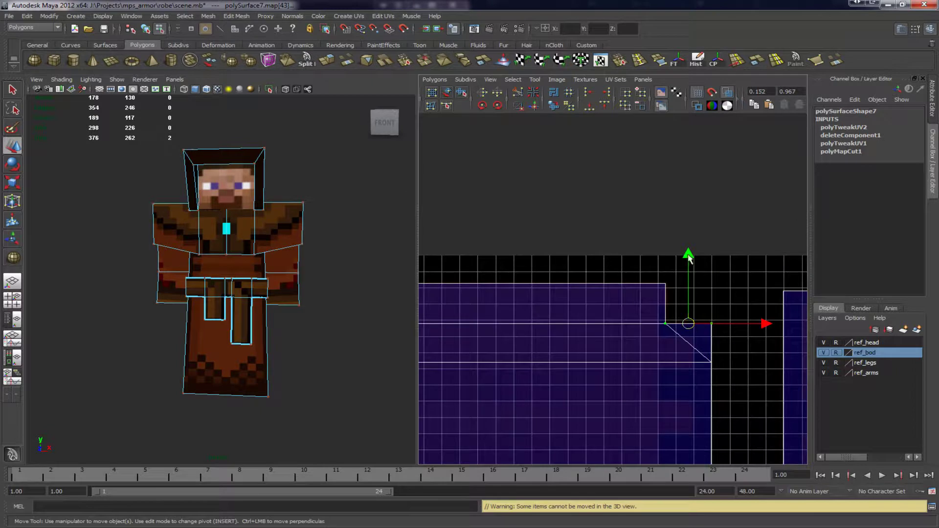
drag(688, 256, 689, 249)
key(ctrl+z)
Review the two tall shells against the grid and return the robe to object selection mode
scroll(555, 353, down, 2)
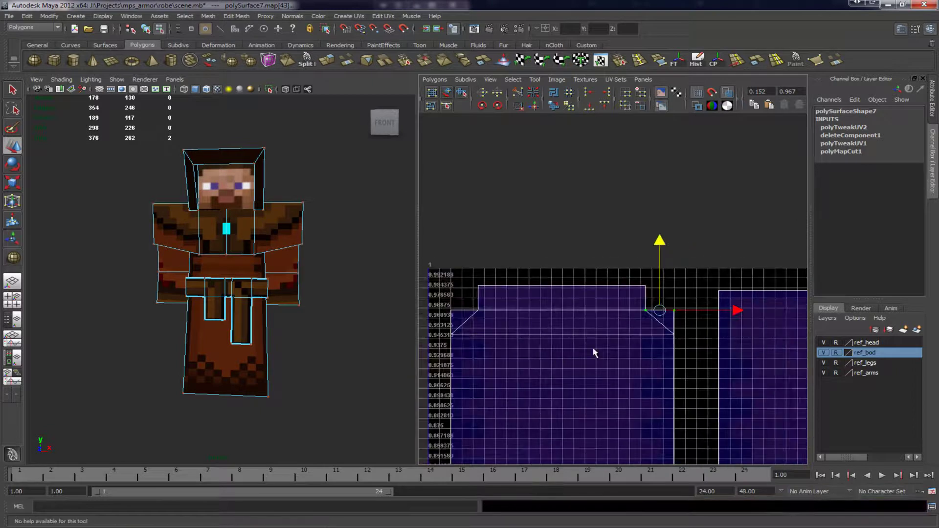
alt+middle_drag(595, 354, 581, 245)
scroll(582, 243, down, 2)
alt+middle_drag(582, 299, 603, 329)
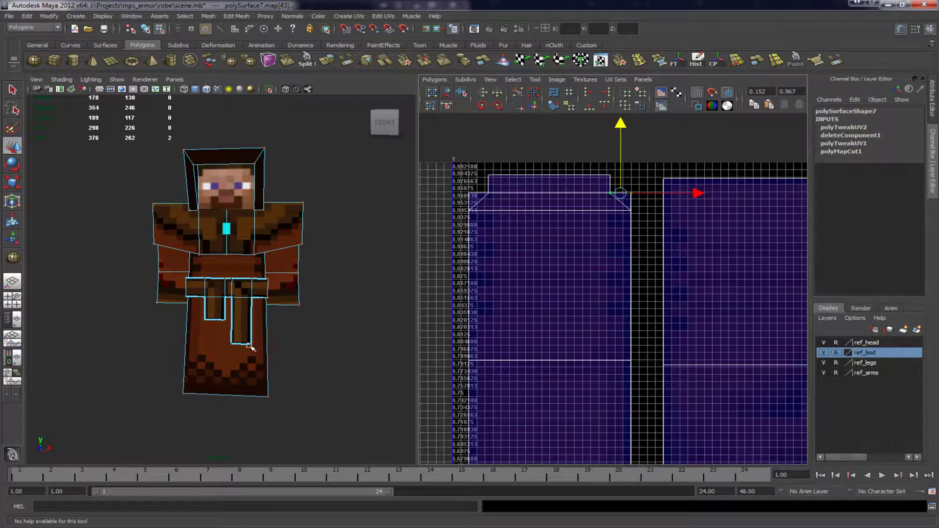
key(F8)
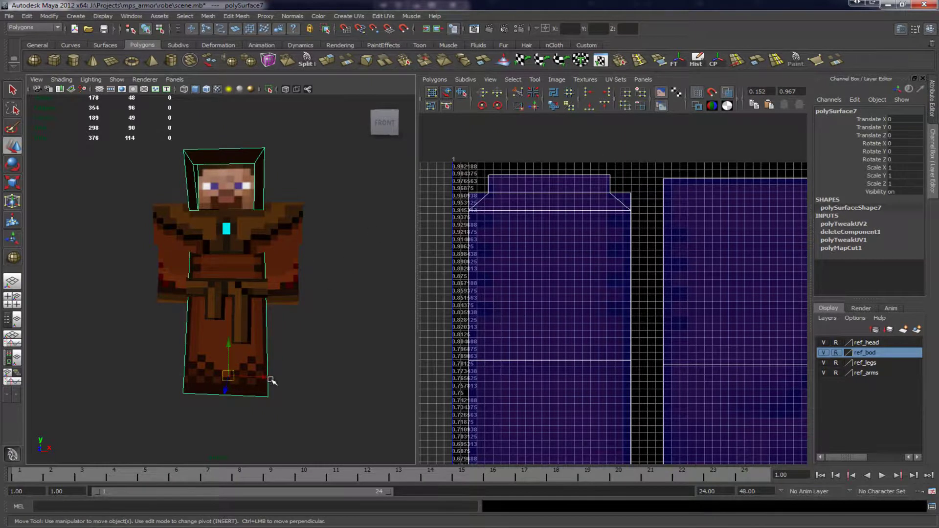
Move the hooded robe body about 18 units along X away from the character and deselect it
drag(265, 377, 395, 362)
alt+middle_drag(323, 328, 251, 304)
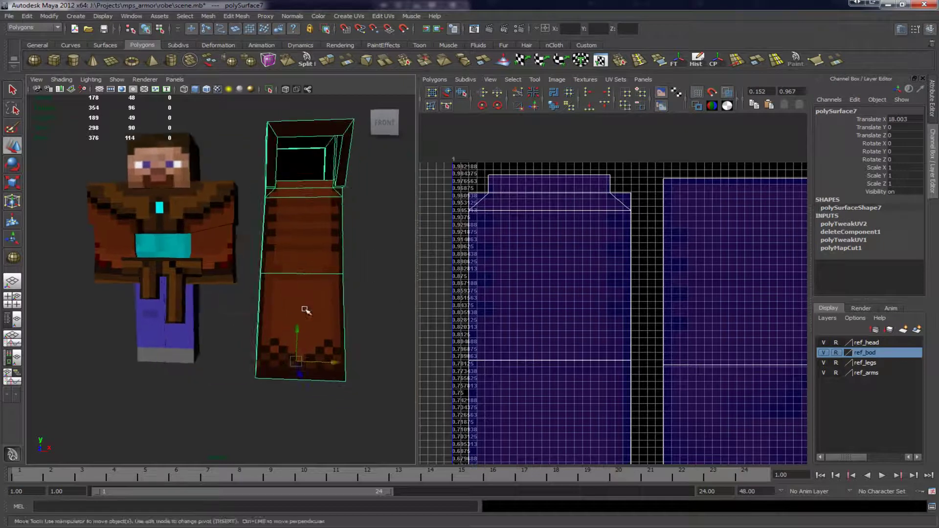
alt+middle_drag(326, 300, 299, 299)
click(373, 289)
Examine the separated robe's front panel, sides, hem and hood opening from several angles
alt+drag(373, 289, 331, 283)
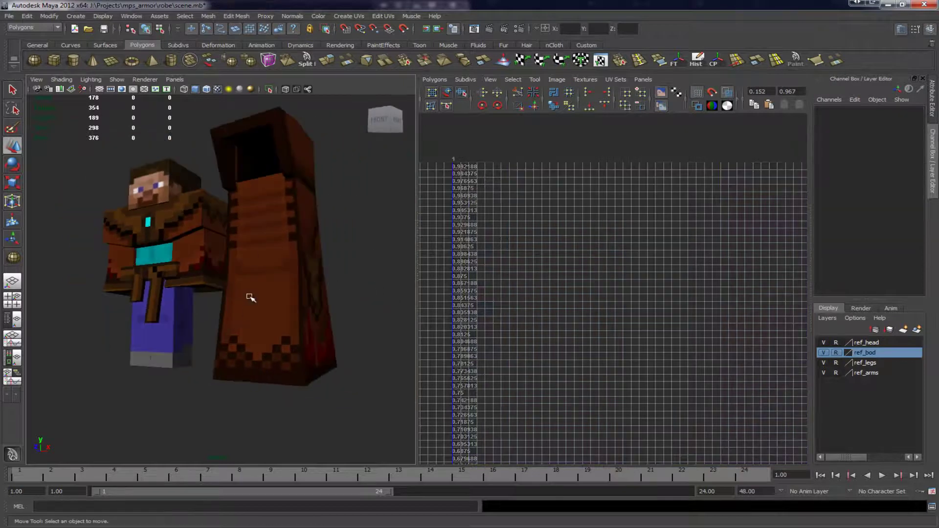
mouse_move(251, 297)
alt+mouse_down()
mouse_move(228, 297)
mouse_move(255, 296)
alt+mouse_up()
scroll(293, 286, up, 2)
alt+middle_drag(342, 256, 281, 266)
scroll(273, 251, down, 2)
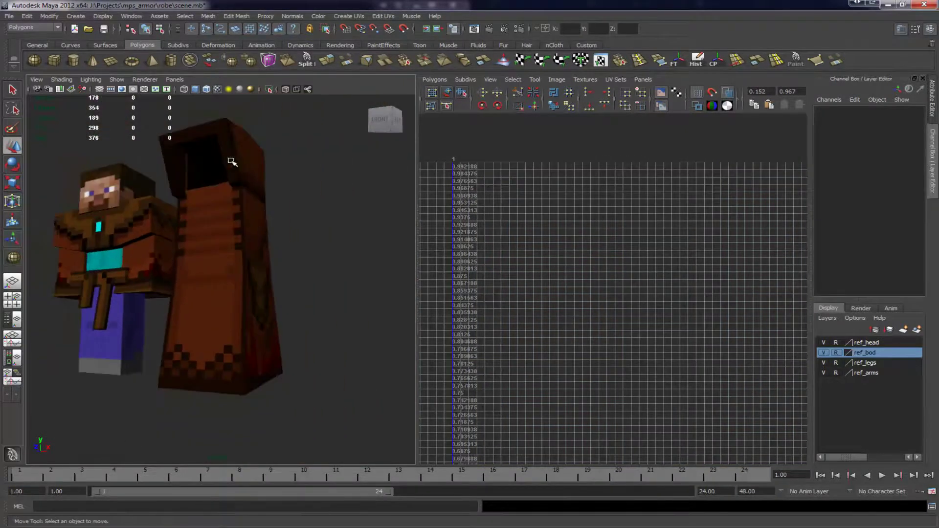
alt+drag(241, 193, 280, 195)
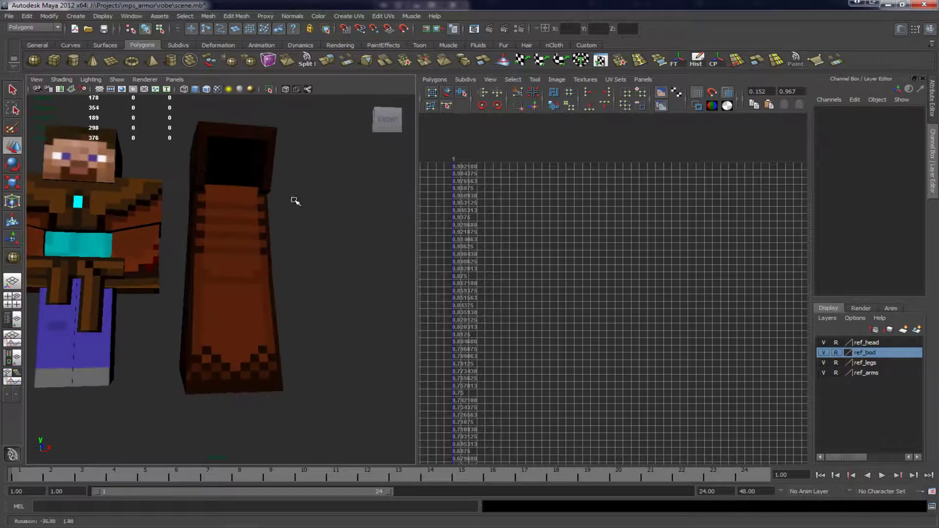
alt+drag(237, 362, 245, 373)
alt+drag(218, 201, 258, 172)
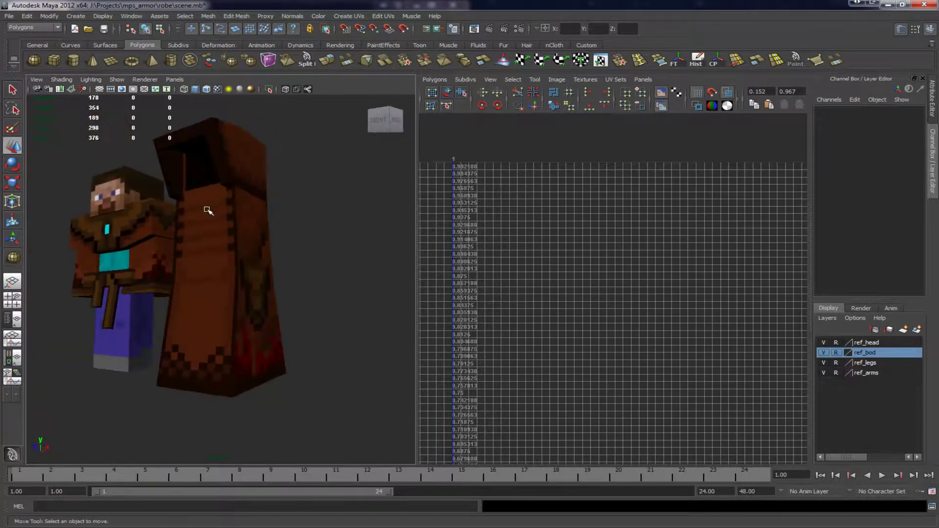
mouse_move(291, 224)
alt+mouse_down()
mouse_move(275, 195)
mouse_move(300, 216)
alt+mouse_up()
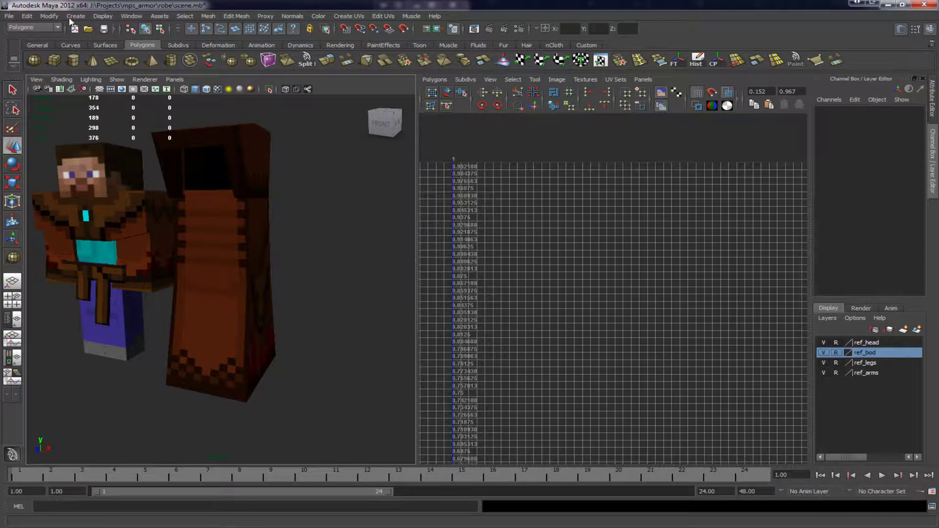
Select the separated robe body and review its UV shells in the wider layout
click(230, 244)
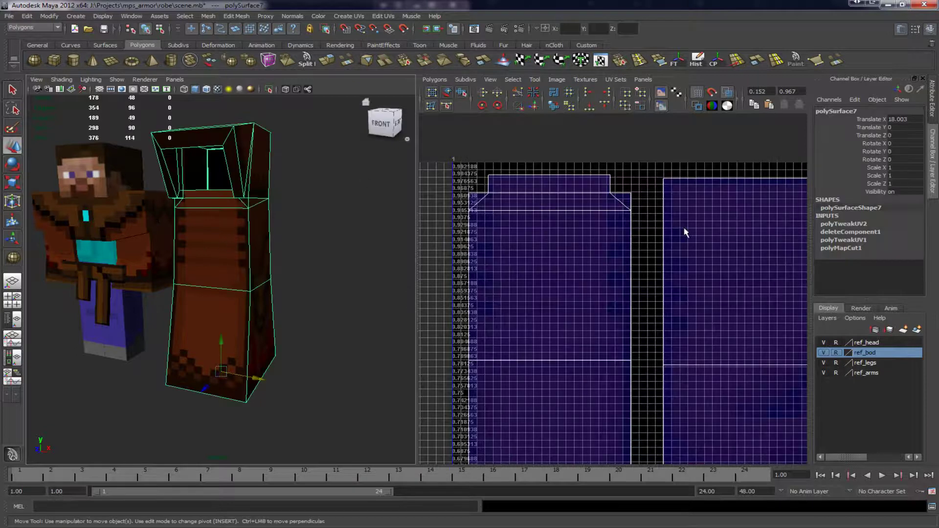
scroll(634, 296, down, 8)
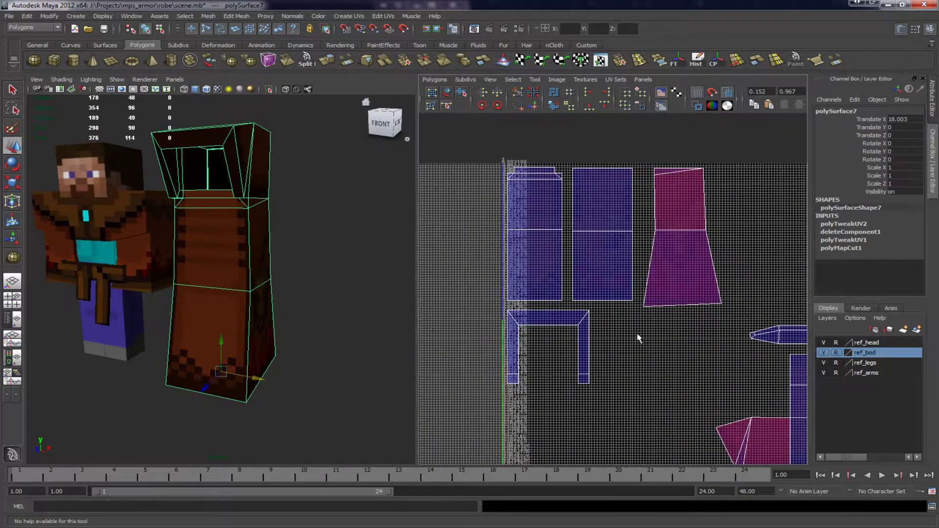
alt+middle_drag(631, 331, 615, 319)
alt+right_drag(565, 300, 560, 326)
alt+middle_drag(643, 379, 631, 322)
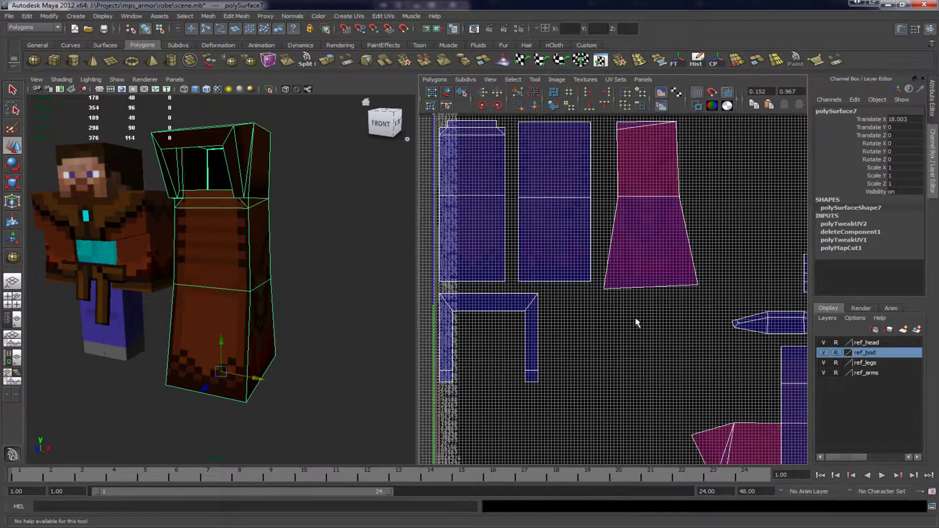
Undo the robe body's sideways move
key(z)
key(z)
key(z)
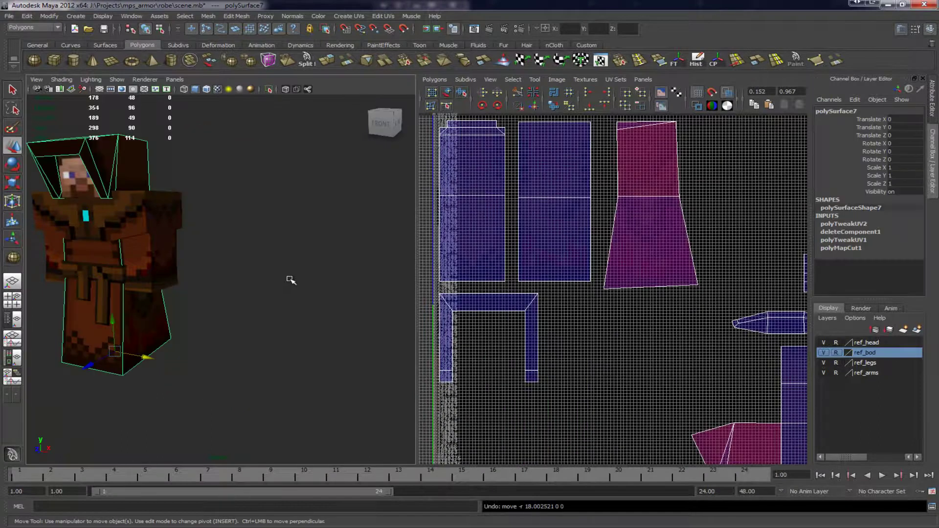
Examine the hood and shoulders of the assembled robe from the side and back
click(290, 279)
click(291, 279)
alt+drag(264, 266, 279, 241)
click(288, 309)
alt+middle_drag(352, 142, 360, 285)
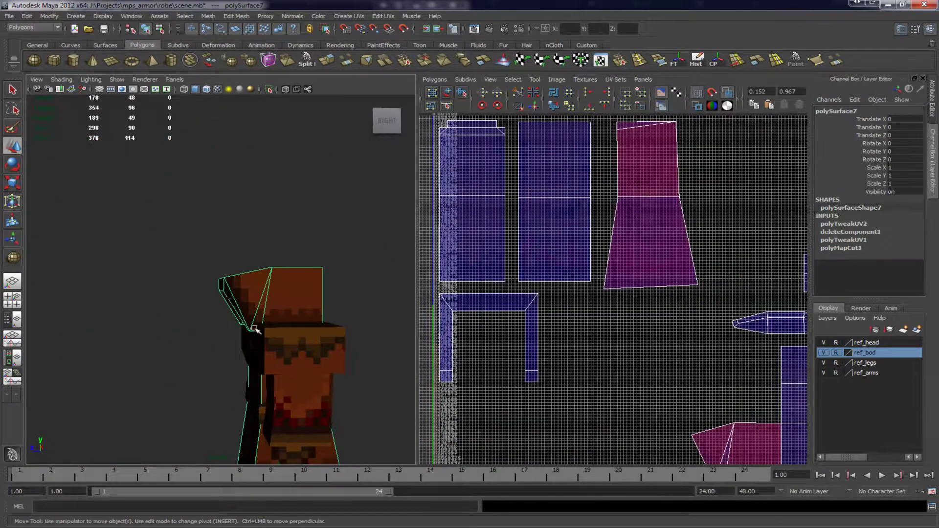
click(167, 232)
alt+drag(237, 245, 112, 247)
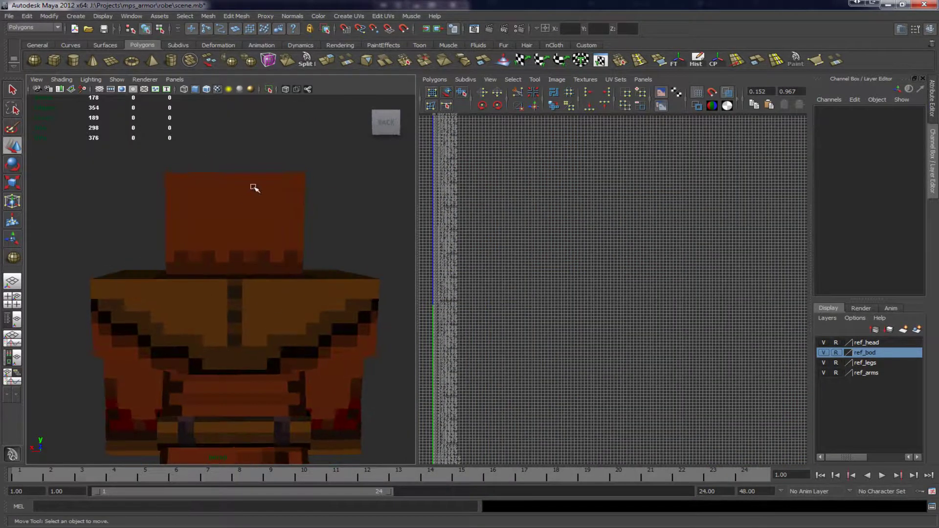
Isolate the hooded robe body in the 3D view and clear the selection
click(268, 89)
alt+drag(254, 191, 323, 184)
click(331, 173)
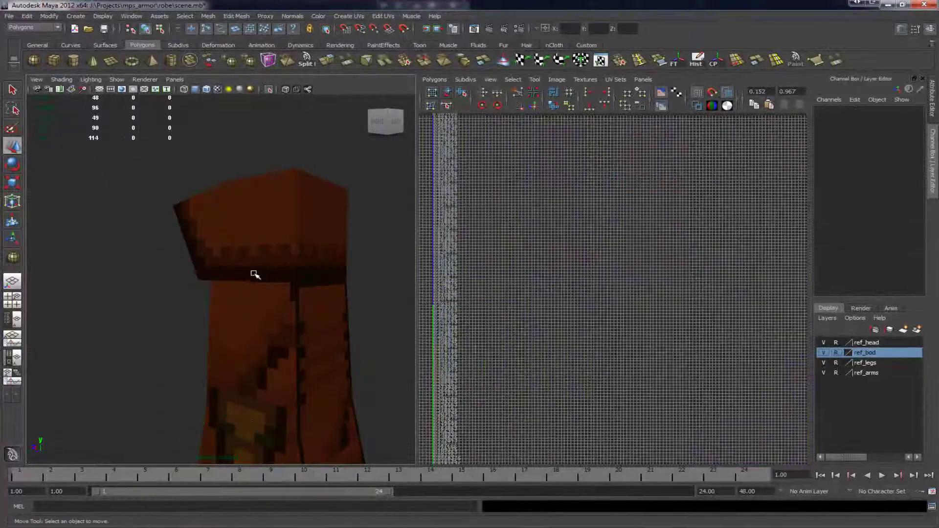
Examine the isolated robe's hood, neckline trim and side texture from all around, and select the robe to show its wireframe
alt+drag(322, 266, 288, 293)
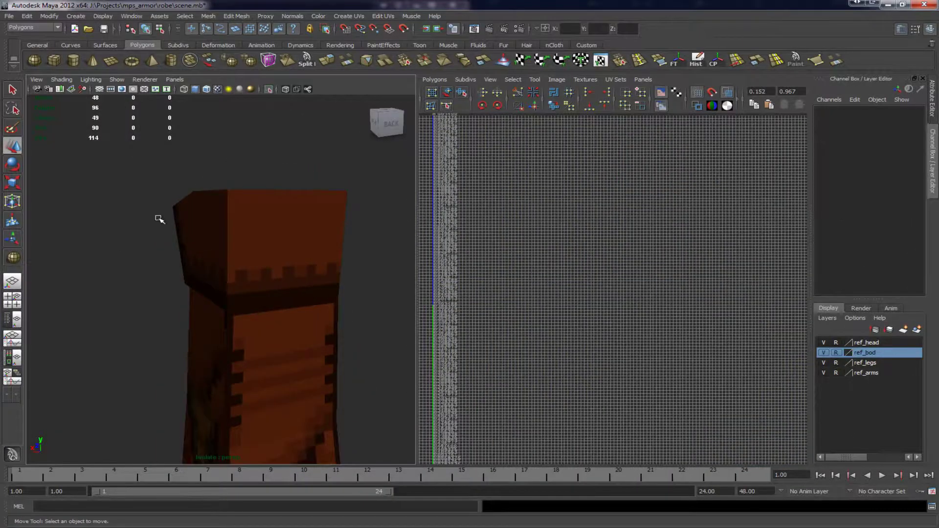
alt+middle_drag(168, 292, 140, 260)
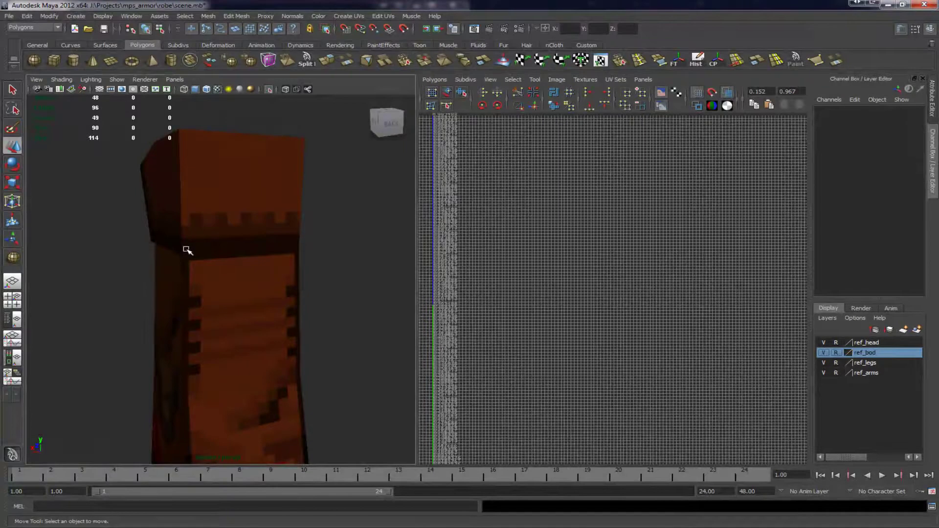
alt+drag(188, 251, 291, 266)
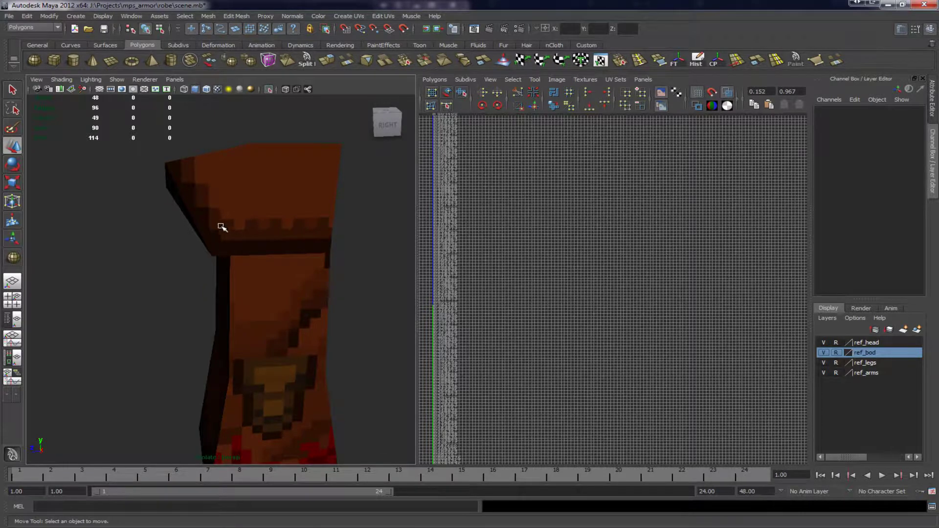
alt+drag(203, 206, 228, 221)
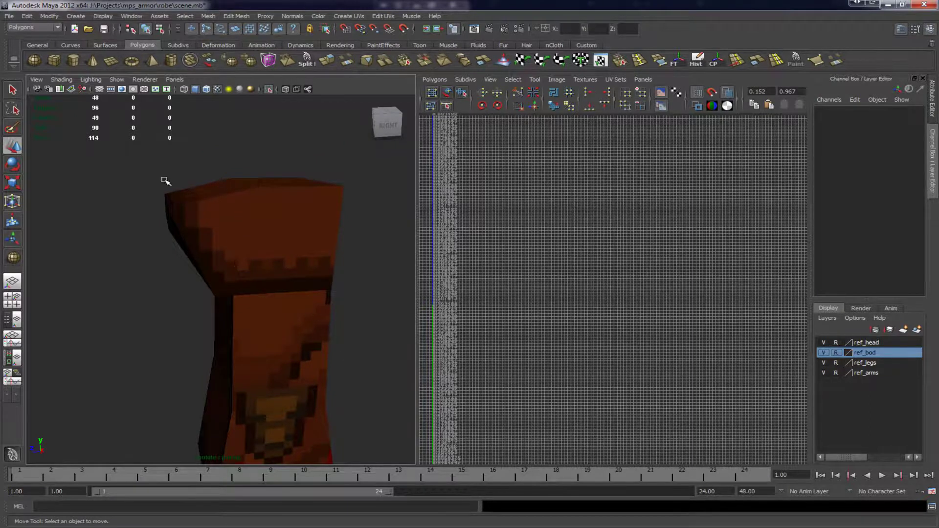
alt+drag(176, 213, 459, 290)
click(221, 234)
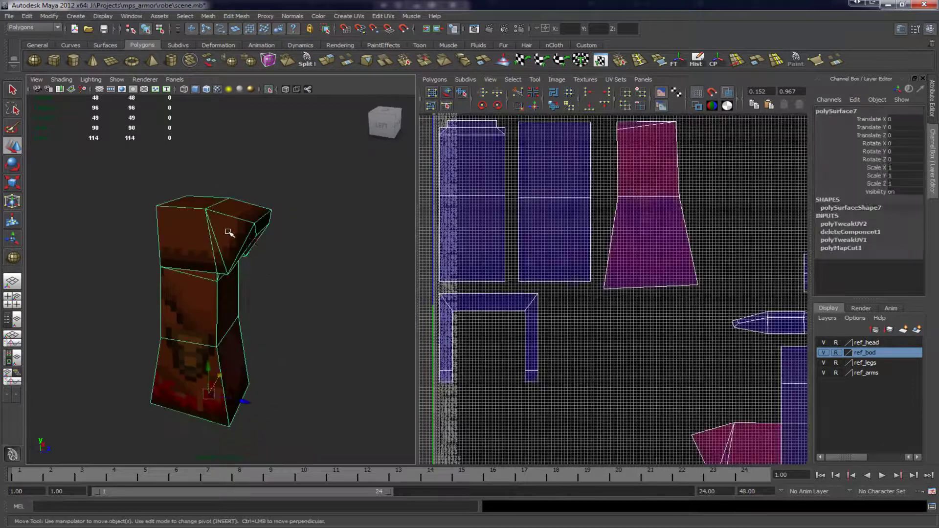
Examine the robe's tapered side panels from both sides and compare them with their UV shells
alt+drag(254, 241, 344, 257)
alt+middle_drag(608, 329, 602, 385)
scroll(540, 300, down, 1)
scroll(603, 386, up, 3)
alt+middle_drag(557, 325, 579, 324)
alt+drag(253, 264, 232, 263)
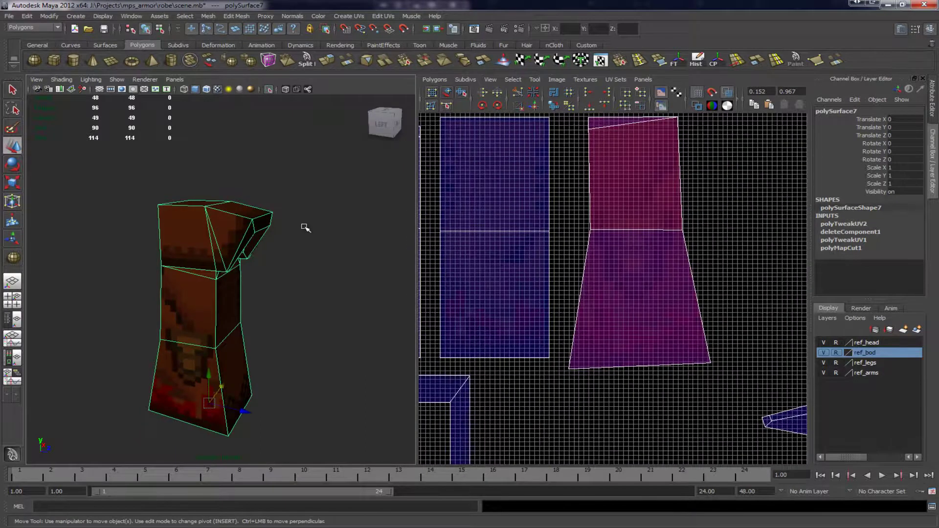
alt+drag(305, 228, 118, 231)
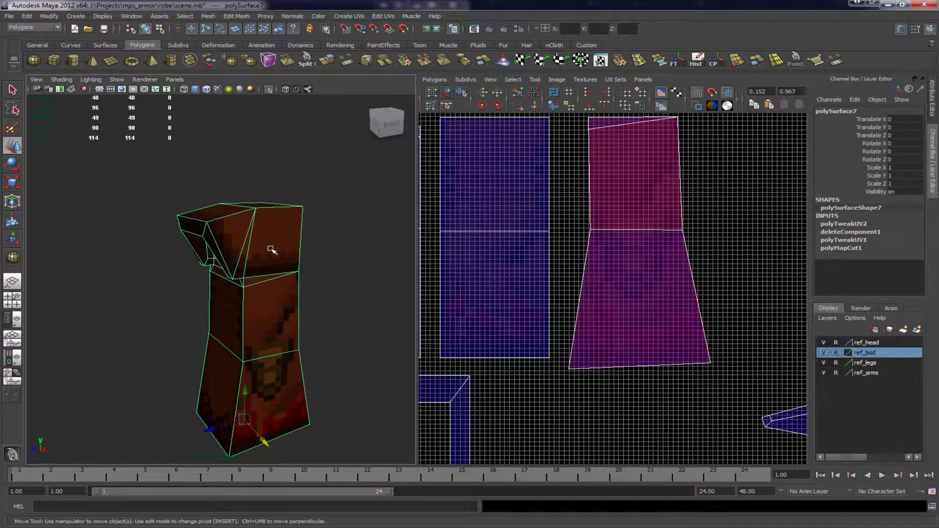
alt+drag(334, 256, 275, 290)
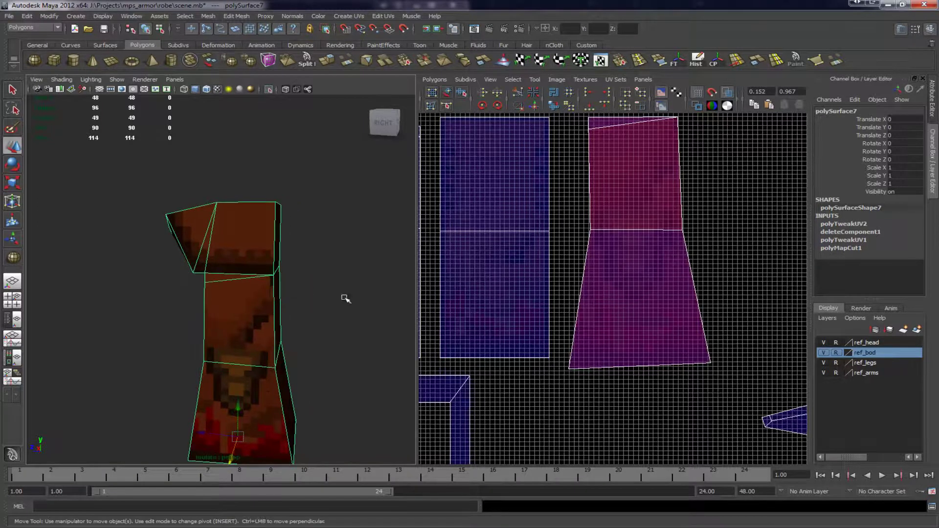
Locate the hood's side UV shell and compare its slanted edges and pixel grid alignment with the textured hood faces
alt+middle_drag(510, 297, 484, 316)
alt+right_drag(484, 317, 513, 342)
alt+middle_drag(514, 342, 419, 216)
alt+middle_drag(742, 365, 641, 266)
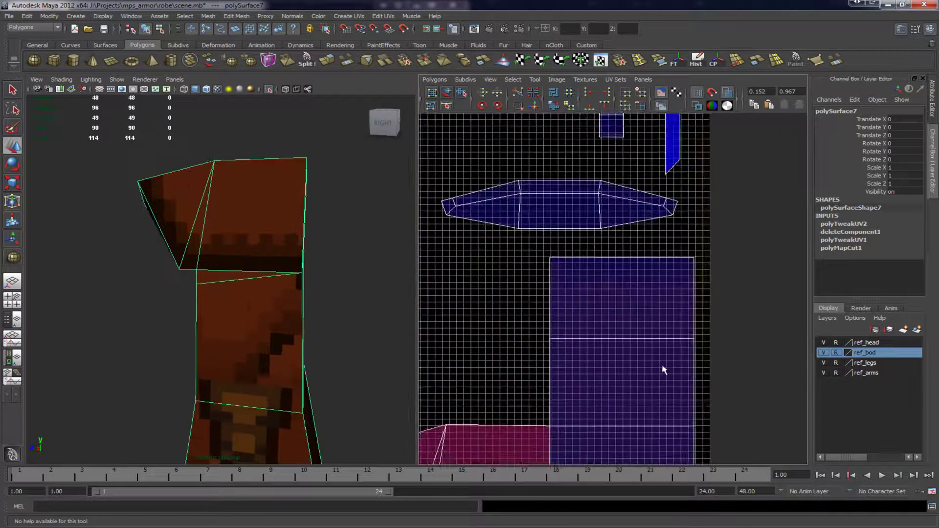
alt+middle_drag(469, 347, 612, 280)
alt+middle_drag(478, 323, 561, 302)
alt+right_drag(562, 301, 517, 235)
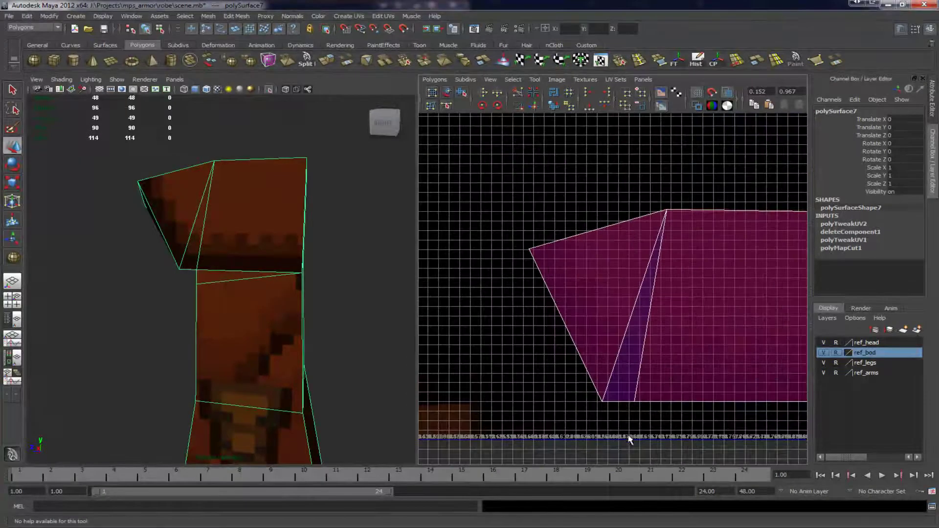
alt+drag(223, 173, 235, 193)
alt+drag(174, 224, 190, 207)
alt+drag(380, 266, 364, 256)
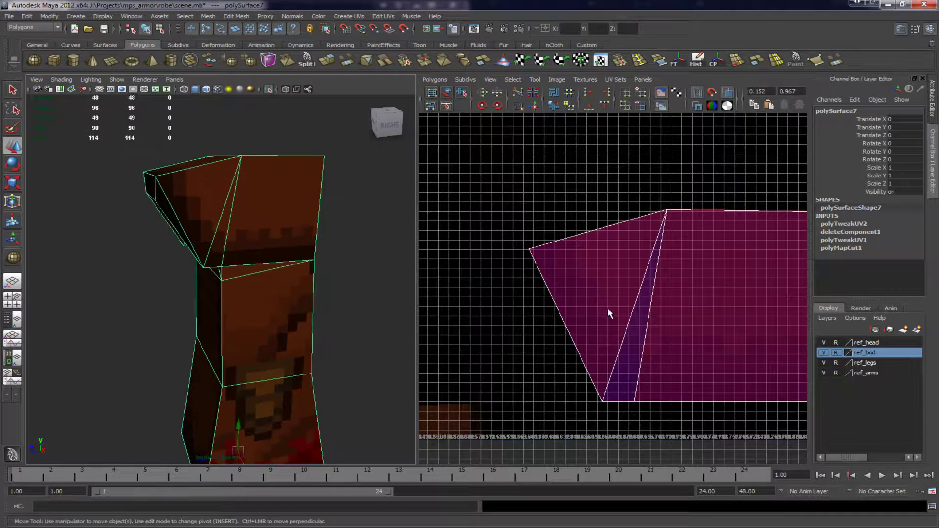
alt+middle_drag(604, 324, 609, 300)
alt+right_drag(610, 300, 477, 180)
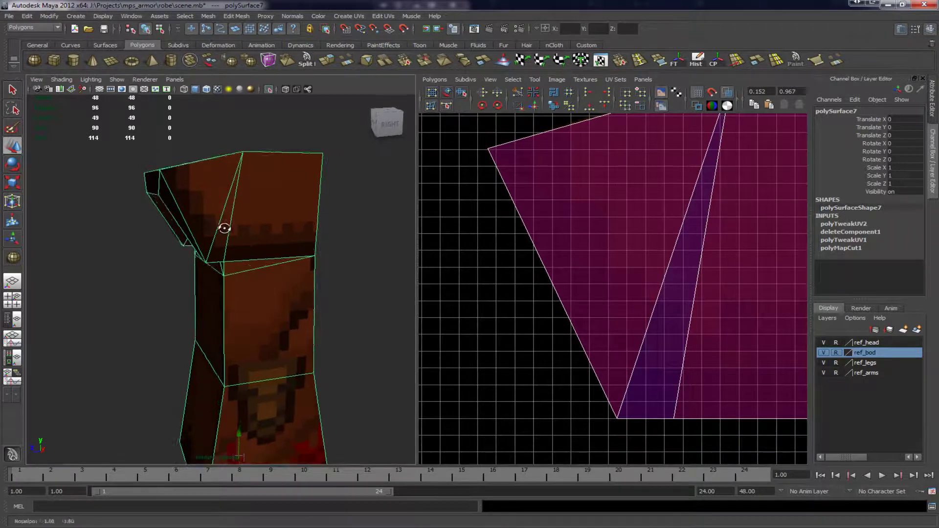
Bring the full robed character back into the 3D view, and clear the selection
scroll(582, 283, down, 4)
scroll(366, 222, down, 4)
alt+drag(282, 298, 455, 306)
click(356, 293)
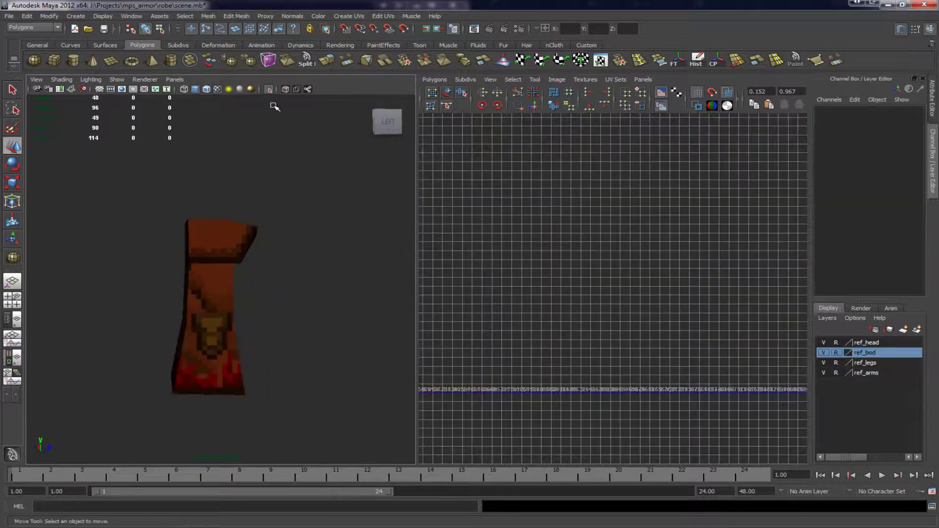
alt+drag(264, 128, 402, 222)
drag(109, 199, 370, 458)
key(f)
scroll(545, 327, down, 4)
alt+middle_drag(557, 308, 595, 411)
scroll(580, 371, down, 4)
alt+drag(381, 303, 334, 304)
click(356, 279)
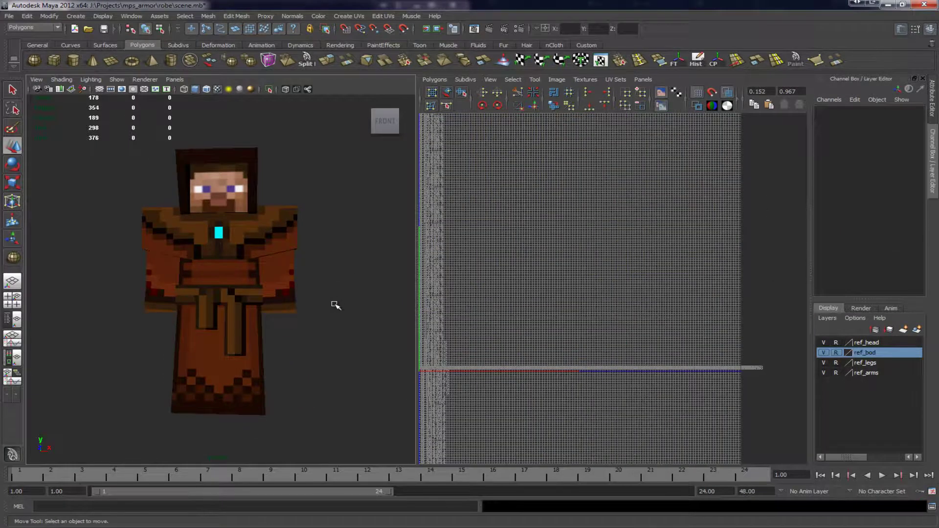
Examine the assembled robed character from several angles, and select all the robe pieces to view their complete UV layout
alt+drag(321, 325, 358, 372)
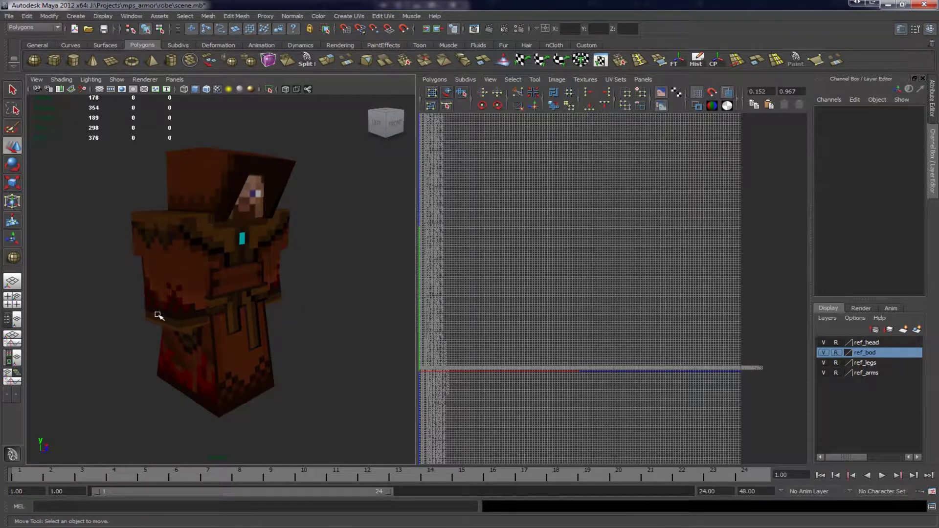
alt+drag(154, 316, 73, 312)
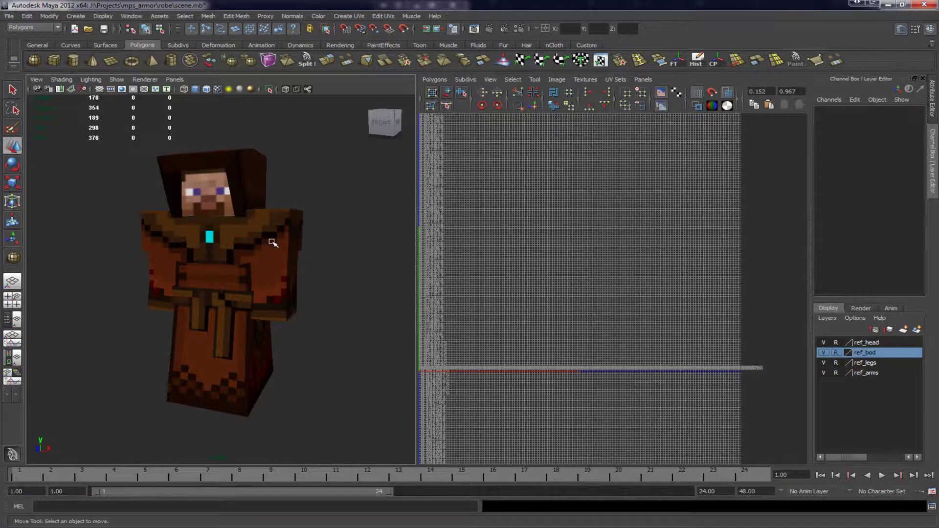
alt+drag(264, 239, 294, 260)
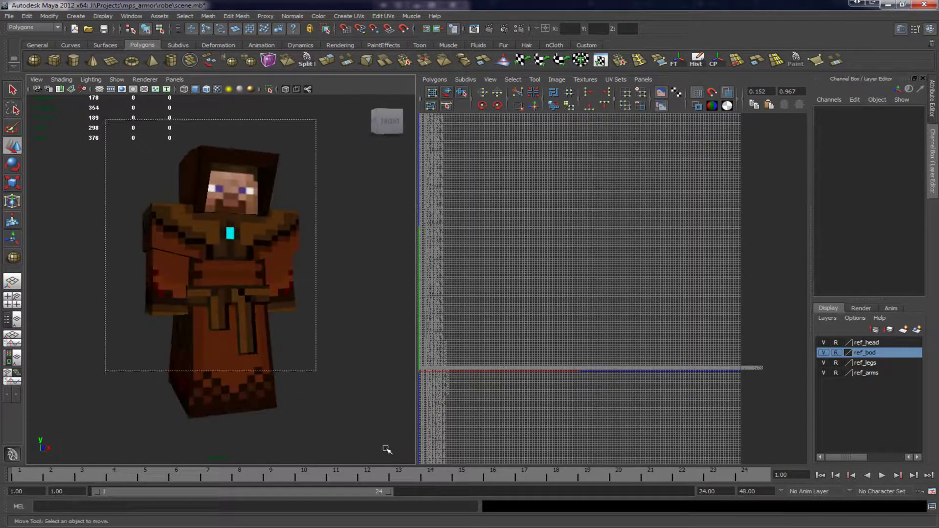
click(294, 261)
key(f)
scroll(565, 321, down, 2)
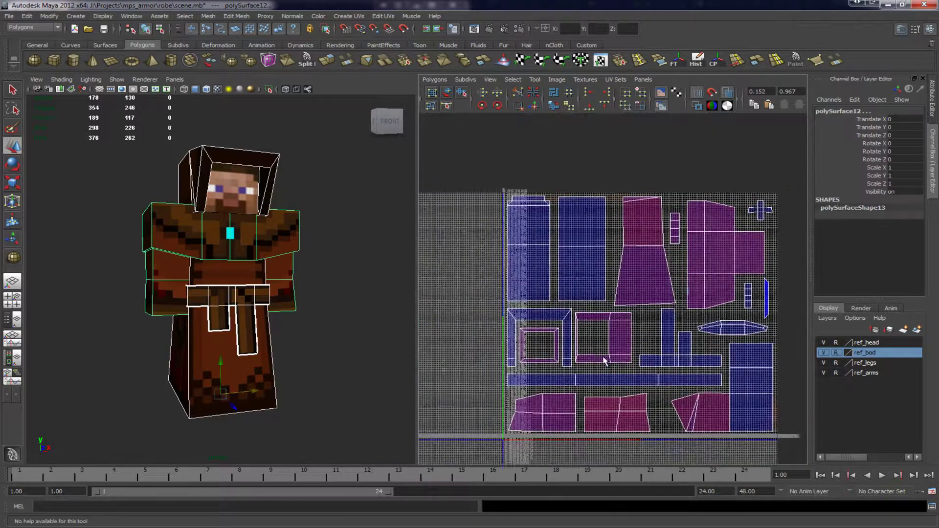
alt+drag(294, 310, 248, 302)
alt+drag(318, 324, 186, 333)
alt+drag(294, 359, 347, 300)
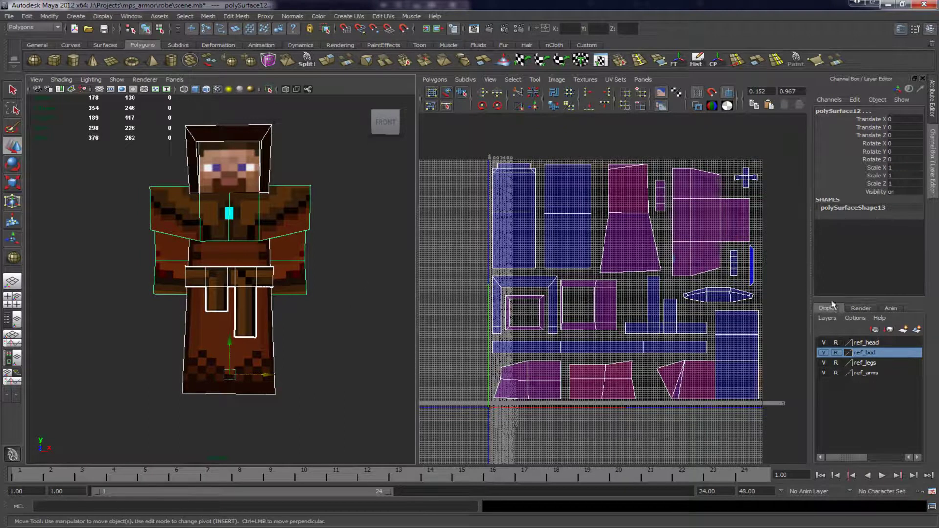
Clear the selection and examine the belt, sashes and skirt texture on the robe's front up close
alt+drag(366, 264, 293, 252)
click(260, 319)
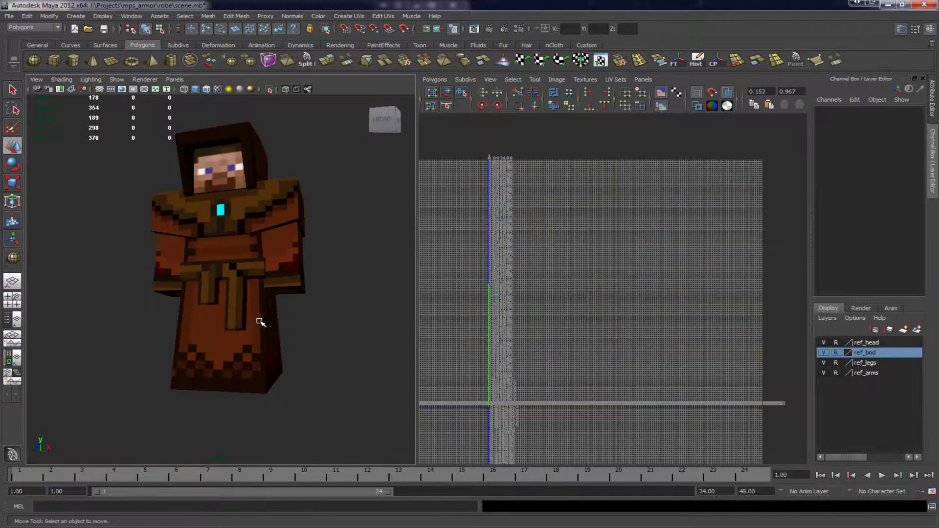
alt+right_drag(262, 323, 284, 304)
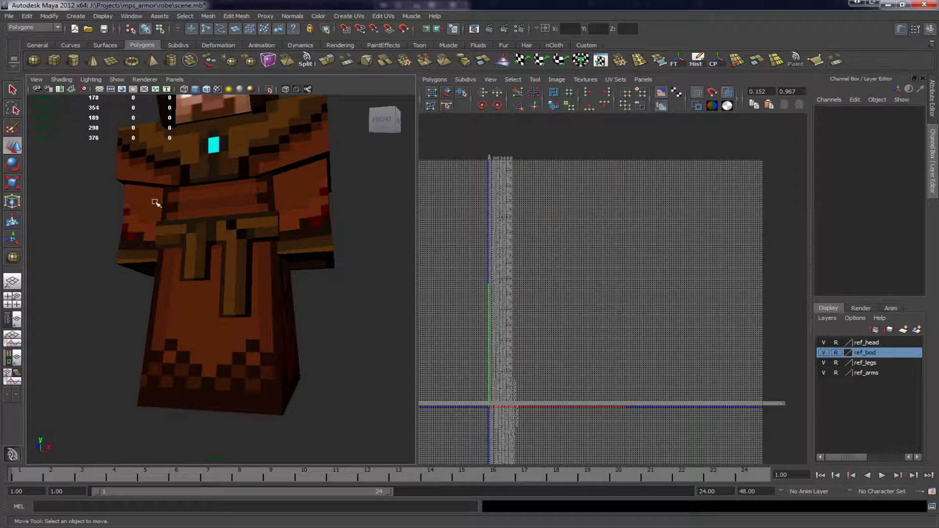
alt+middle_drag(216, 180, 205, 226)
scroll(190, 175, down, 3)
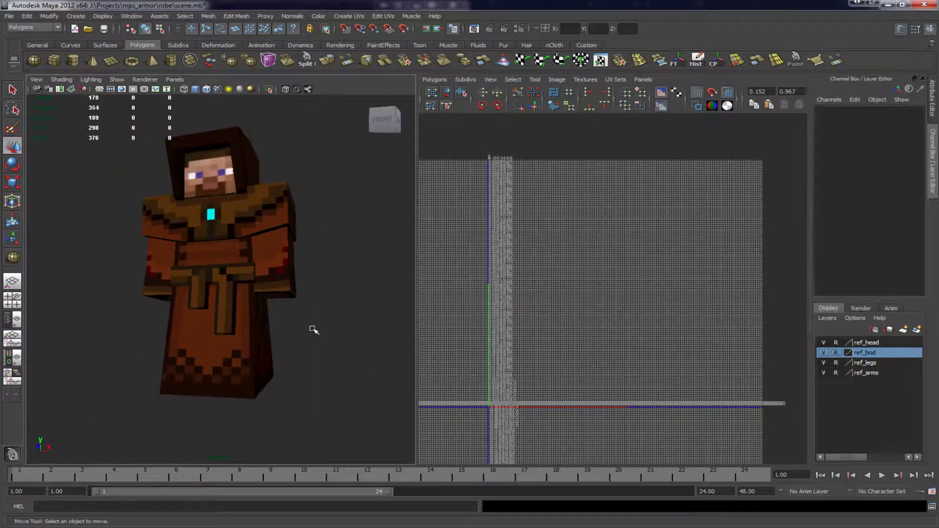
Select the hooded robe body and examine its UV shells alone within the texture space
click(205, 341)
alt+drag(227, 356, 264, 370)
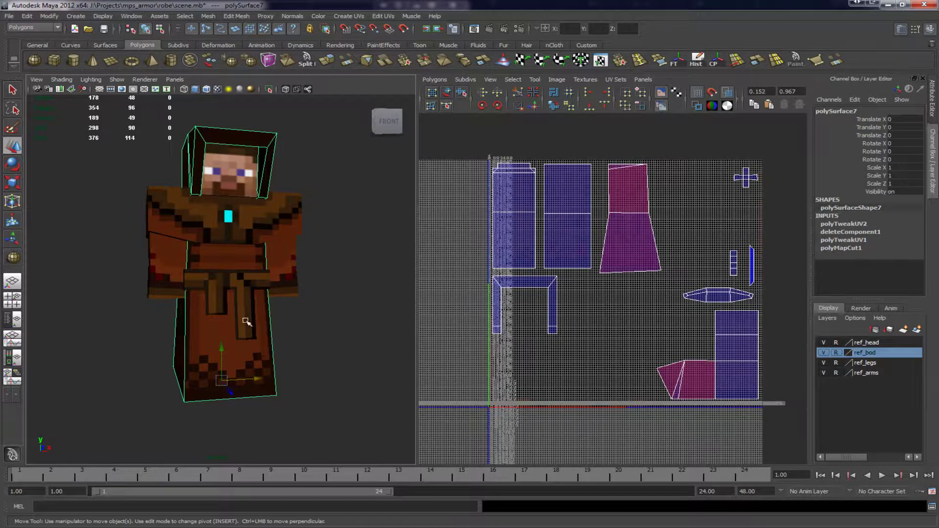
scroll(557, 305, up, 2)
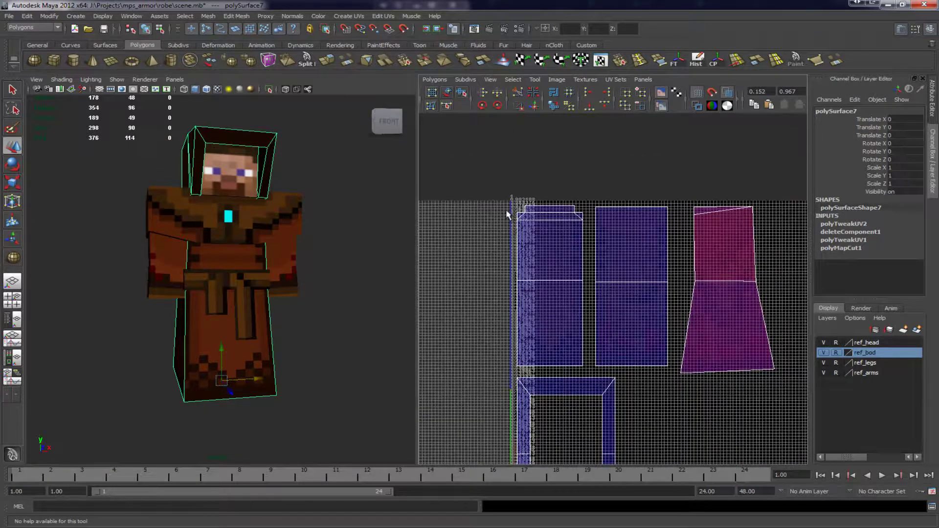
scroll(564, 330, down, 4)
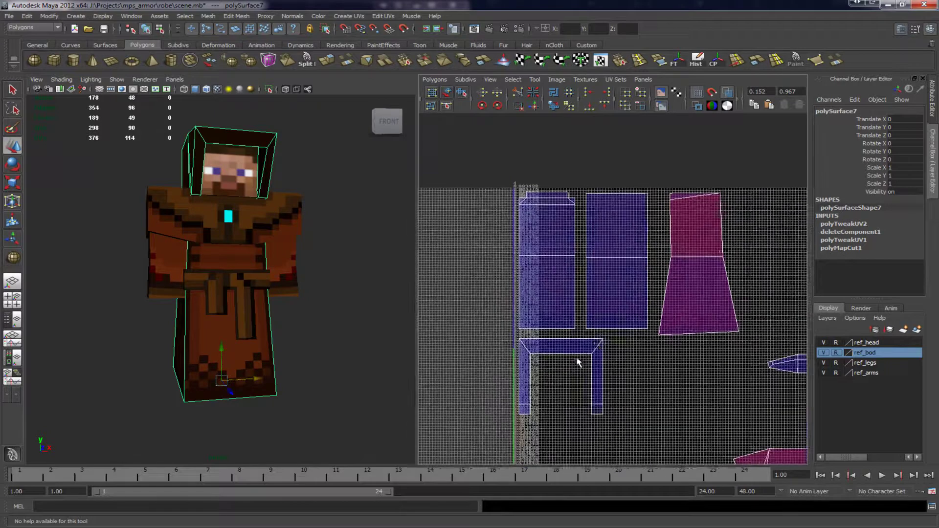
alt+drag(290, 277, 341, 302)
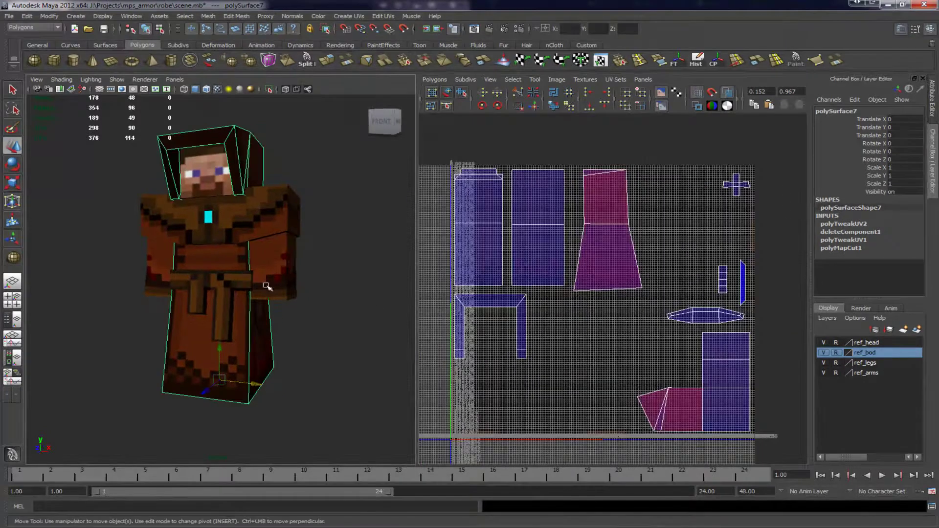
Clear the selection and examine the textured robe while orbiting around to the front
click(336, 314)
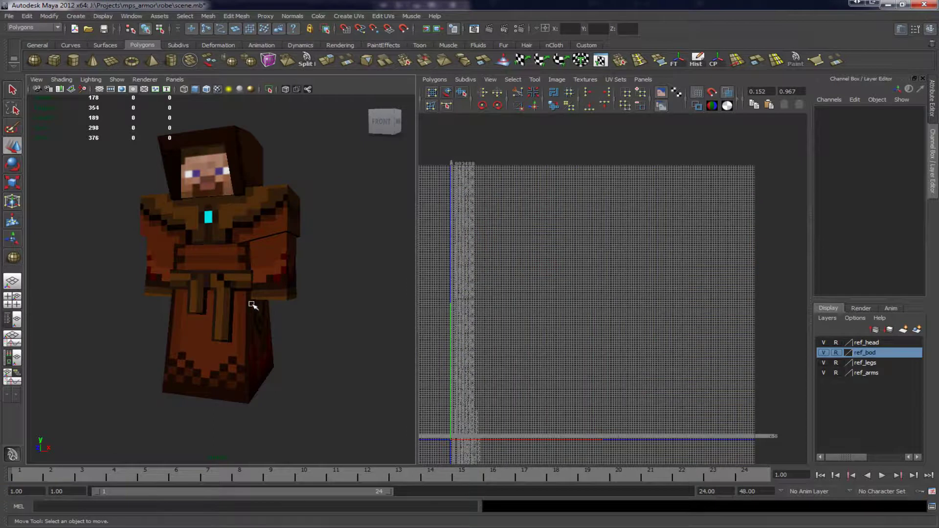
alt+drag(262, 304, 486, 308)
alt+drag(305, 308, 119, 311)
scroll(293, 362, down, 3)
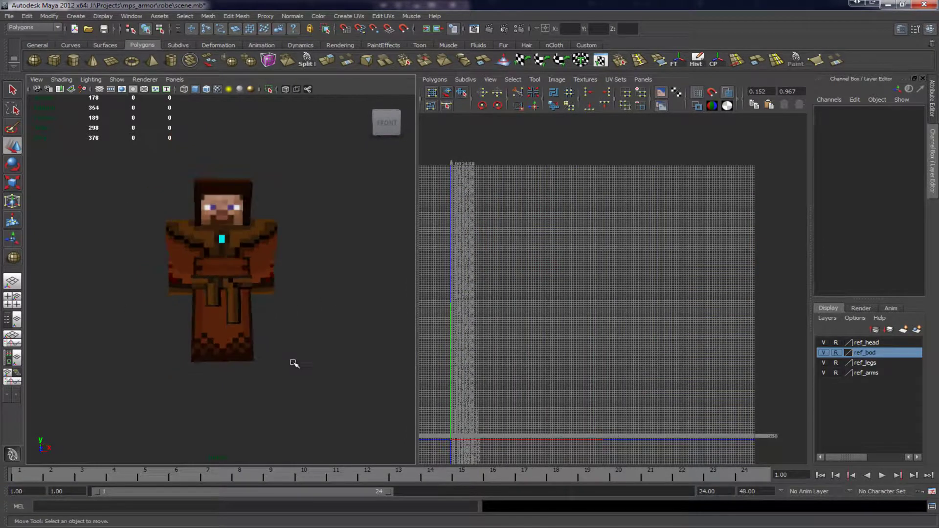
Select all the robe pieces and examine how tightly their UV shells are packed on the pixel grid
drag(306, 405, 41, 105)
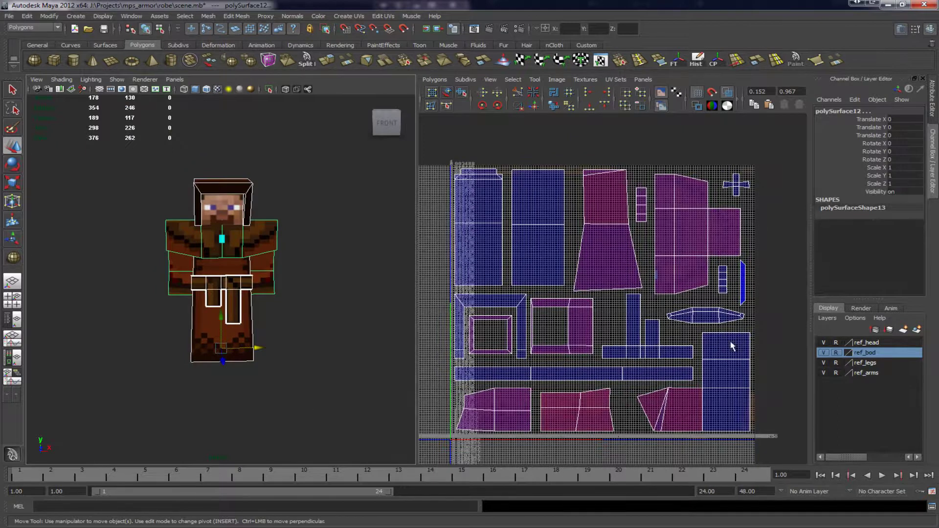
scroll(501, 265, up, 8)
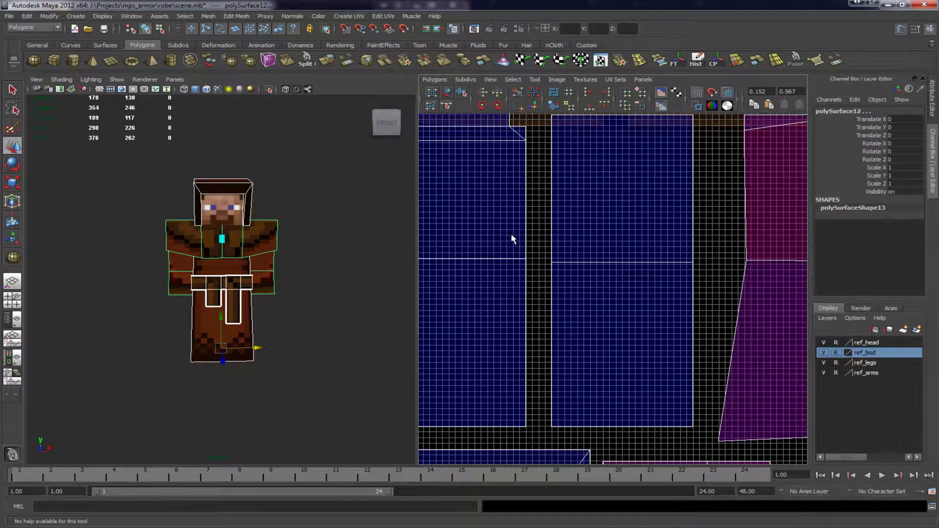
scroll(610, 215, down, 6)
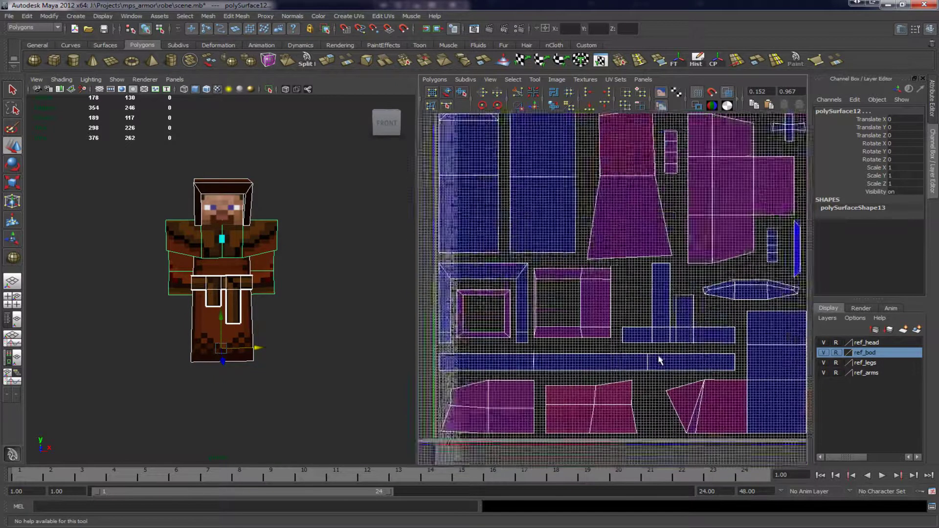
scroll(606, 268, down, 1)
alt+middle_drag(607, 268, 614, 303)
alt+drag(305, 299, 253, 273)
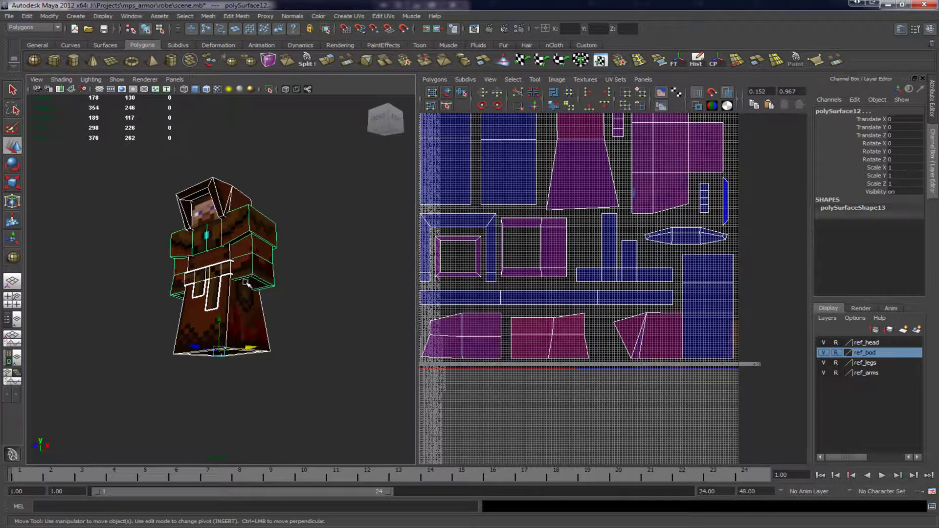
alt+drag(246, 283, 274, 339)
Reselect the robe pieces to check their wireframe, clear the selection, and examine the textured robe from both sides
click(100, 324)
scroll(274, 340, down, 3)
drag(327, 396, 154, 244)
scroll(270, 304, up, 3)
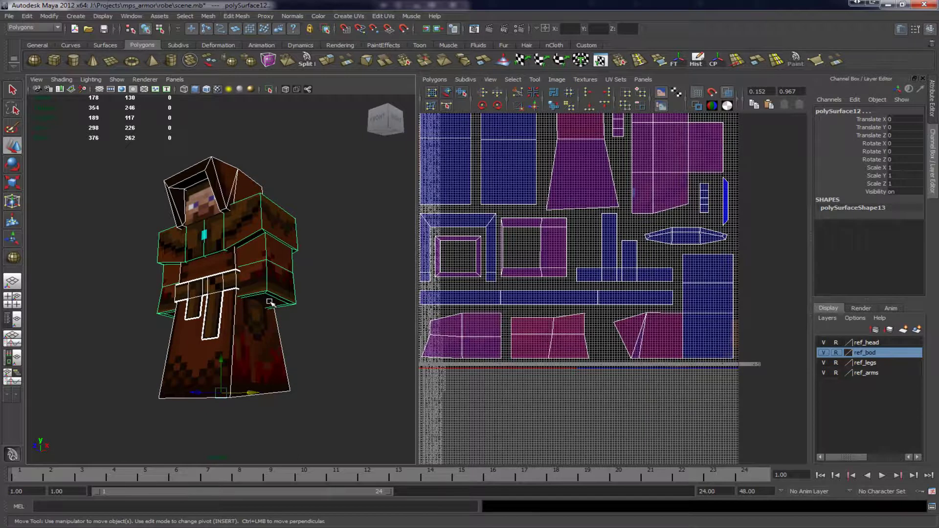
click(350, 247)
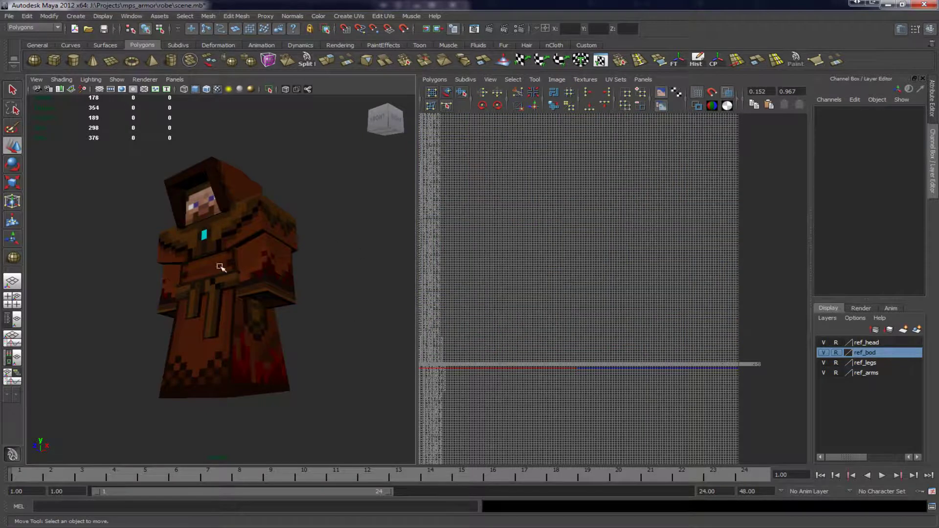
alt+drag(218, 259, 327, 274)
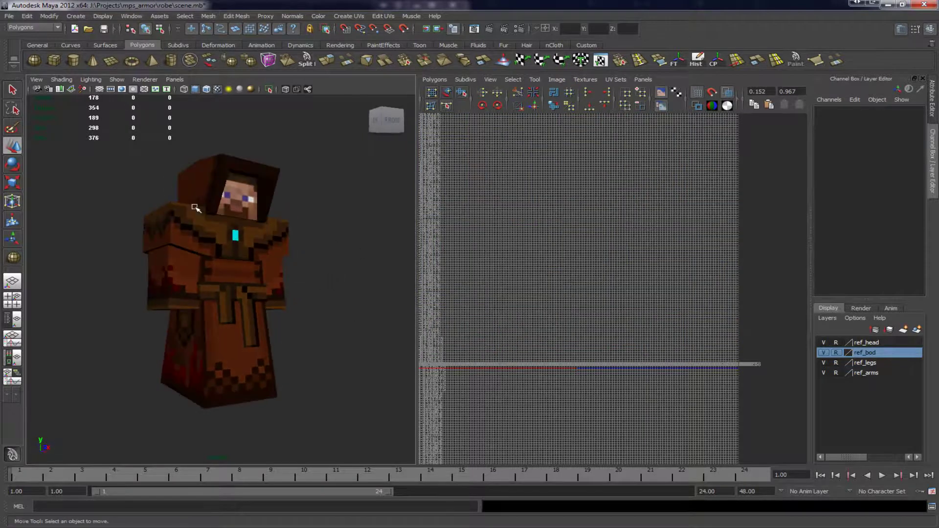
alt+drag(196, 208, 239, 213)
Open the recent scene camouflagearmor.mb
click(9, 16)
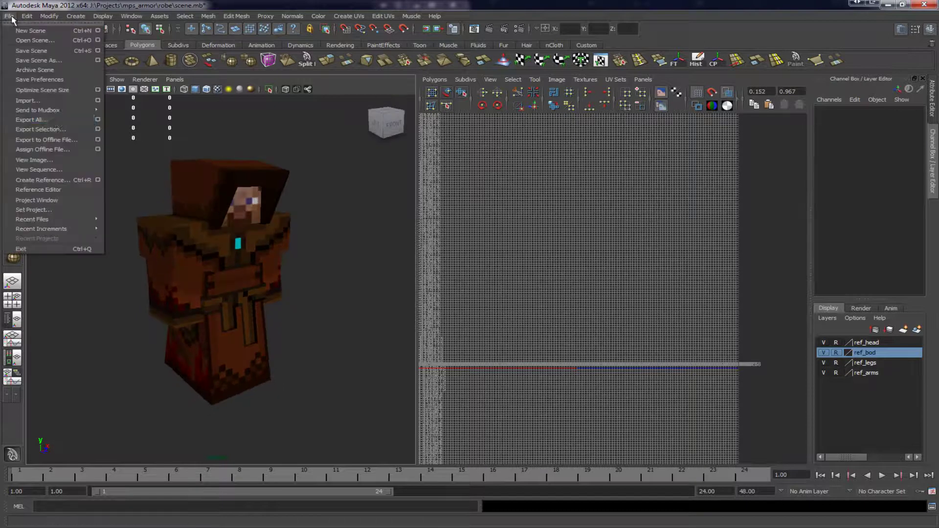
mouse_move(83, 220)
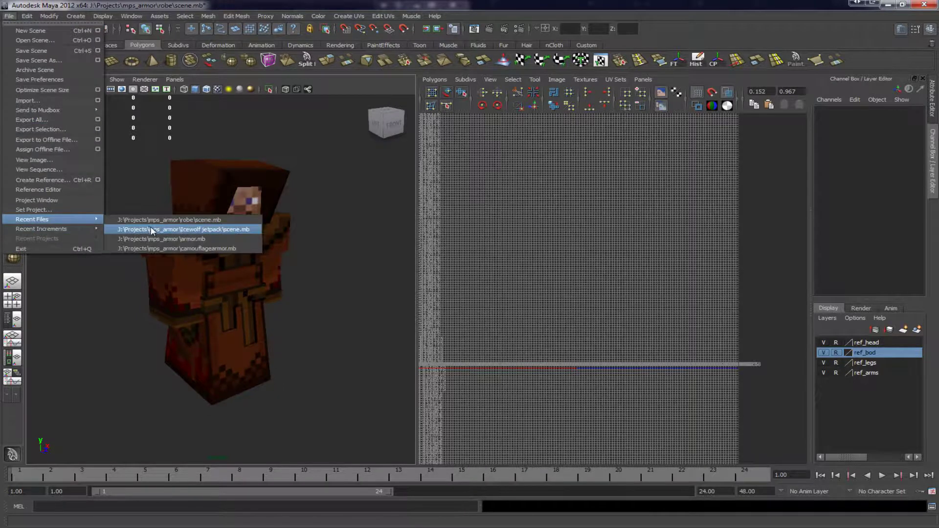
click(157, 249)
click(467, 269)
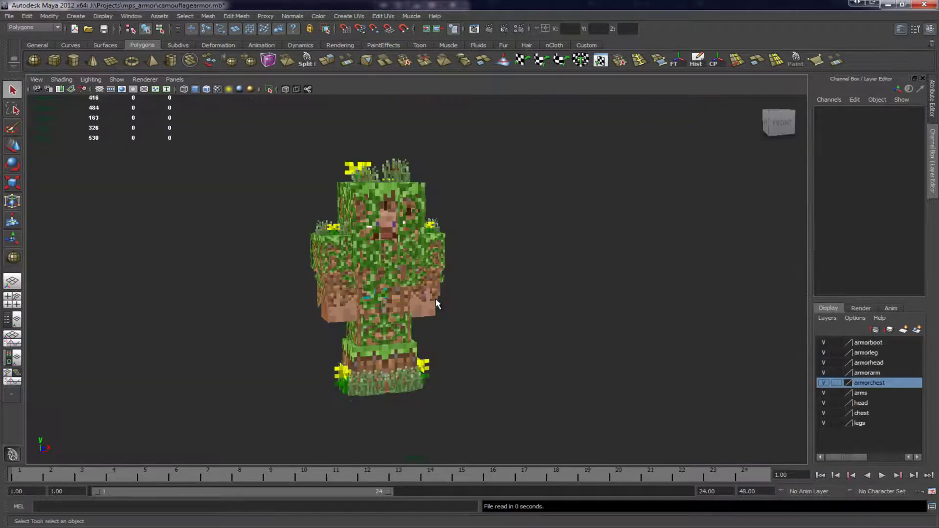
Display the camouflage armor with textured shading, examine all its selected pieces from the side and front, and clear the selection
key(5)
key(6)
alt+drag(369, 286, 318, 250)
drag(272, 137, 689, 463)
alt+drag(576, 325, 447, 306)
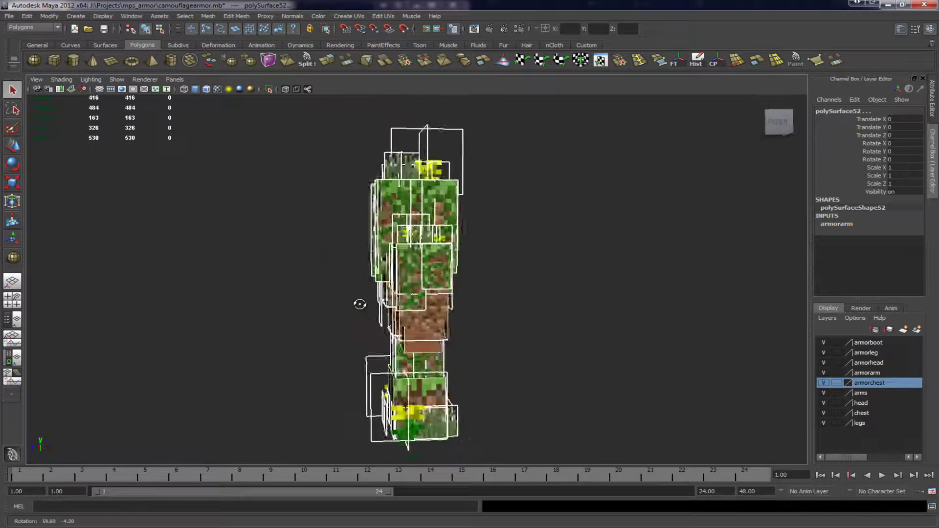
alt+drag(352, 302, 445, 333)
click(514, 384)
alt+drag(515, 385, 512, 354)
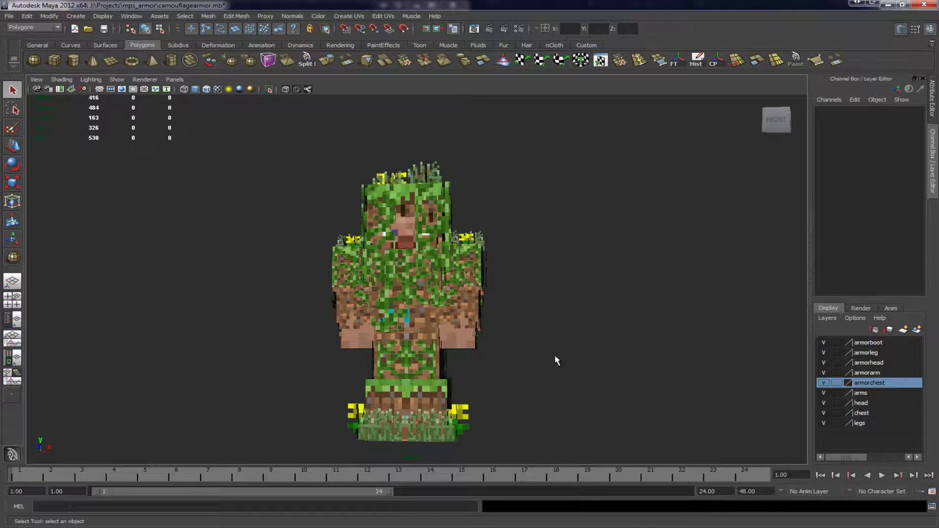
Examine the camouflage armor from behind, then inspect its bare planes in untextured shading with visible edges from the side and front
alt+drag(548, 342, 804, 278)
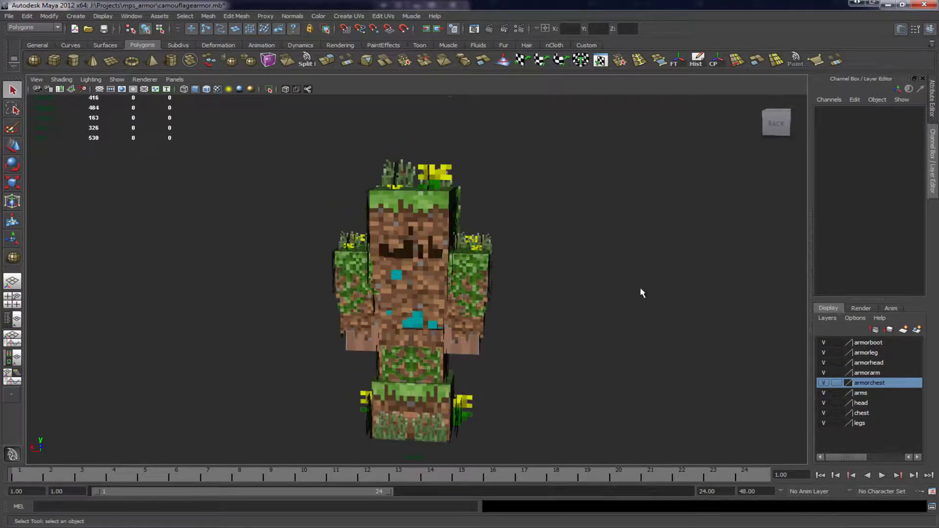
alt+drag(578, 274, 224, 207)
key(5)
alt+drag(450, 245, 675, 223)
alt+drag(568, 250, 488, 156)
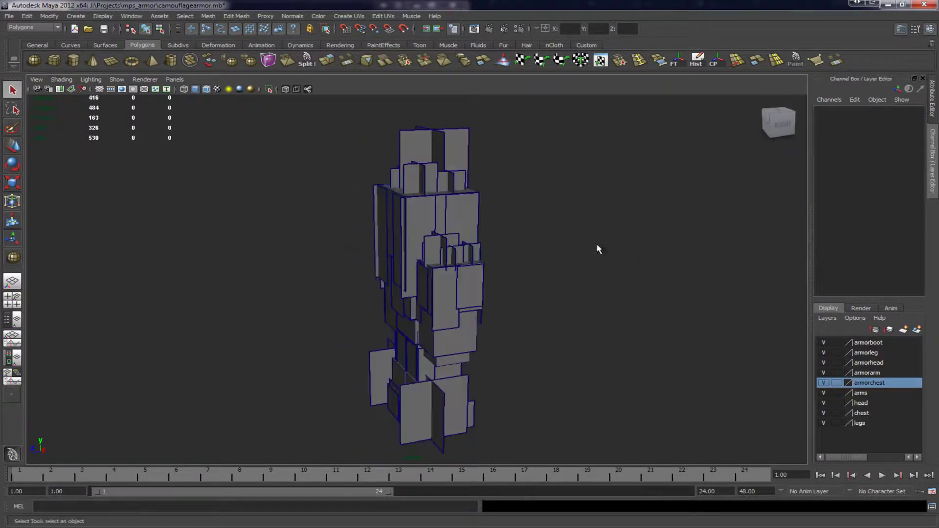
alt+drag(513, 228, 438, 313)
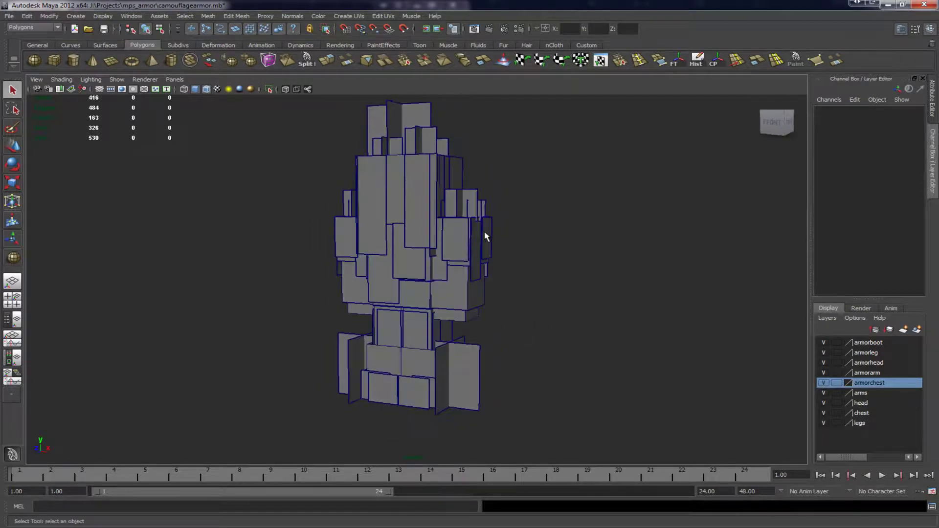
Restore the textured display, hide the wireframe overlay on the shaded armor, and examine the foliage texture from the front
key(6)
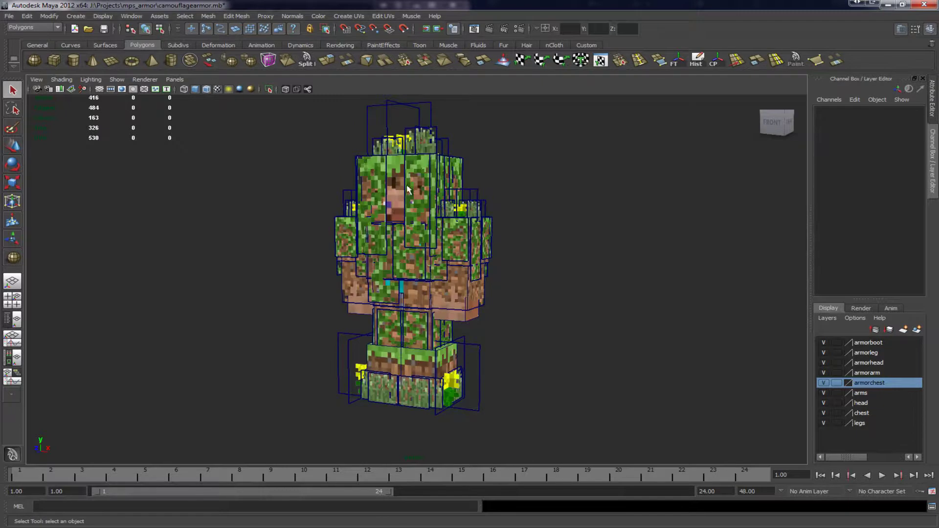
click(206, 91)
mouse_move(289, 194)
alt+mouse_down()
mouse_move(506, 197)
mouse_move(299, 222)
mouse_move(118, 210)
mouse_move(248, 262)
mouse_move(640, 192)
mouse_move(790, 192)
mouse_move(622, 212)
alt+mouse_up()
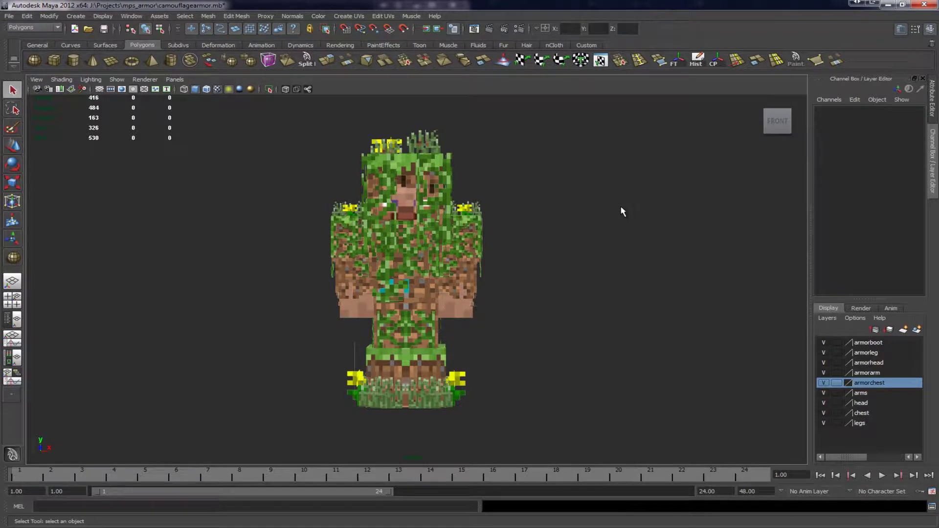
mouse_move(533, 232)
alt+mouse_down()
mouse_move(302, 239)
mouse_move(303, 281)
mouse_move(403, 269)
mouse_move(524, 227)
alt+mouse_up()
alt+drag(546, 268, 513, 294)
Select all camouflage armor pieces to check their outlines, clear the selection, and examine the textured model from the front and side
alt+drag(378, 299, 526, 367)
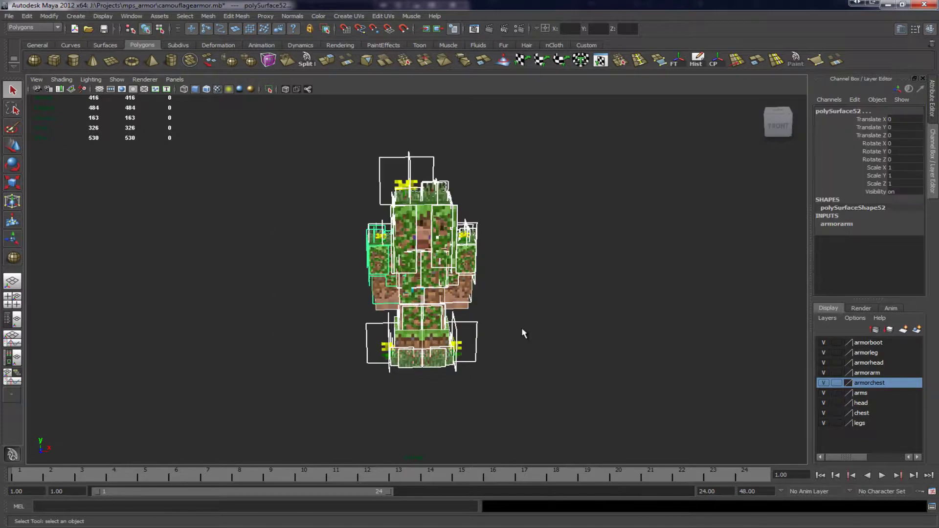
scroll(522, 333, up, 3)
click(545, 323)
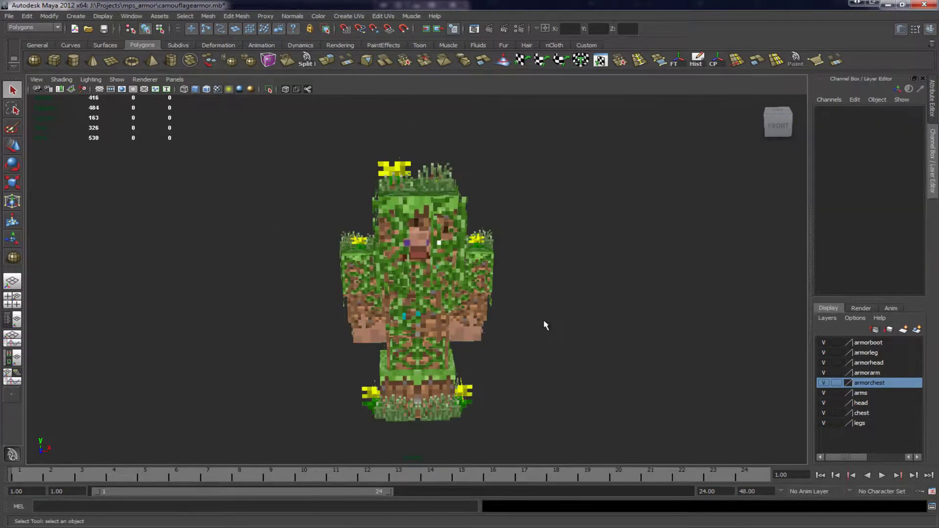
alt+drag(546, 321, 532, 301)
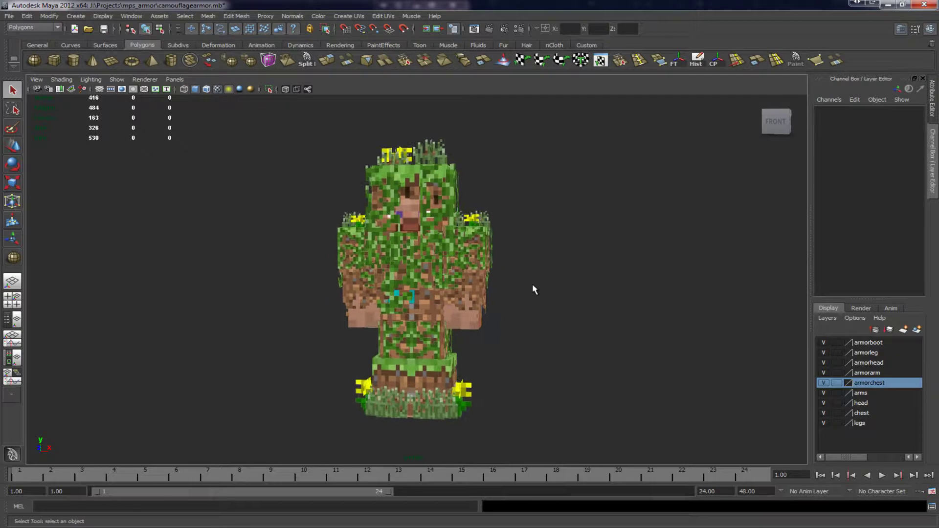
alt+drag(533, 287, 484, 289)
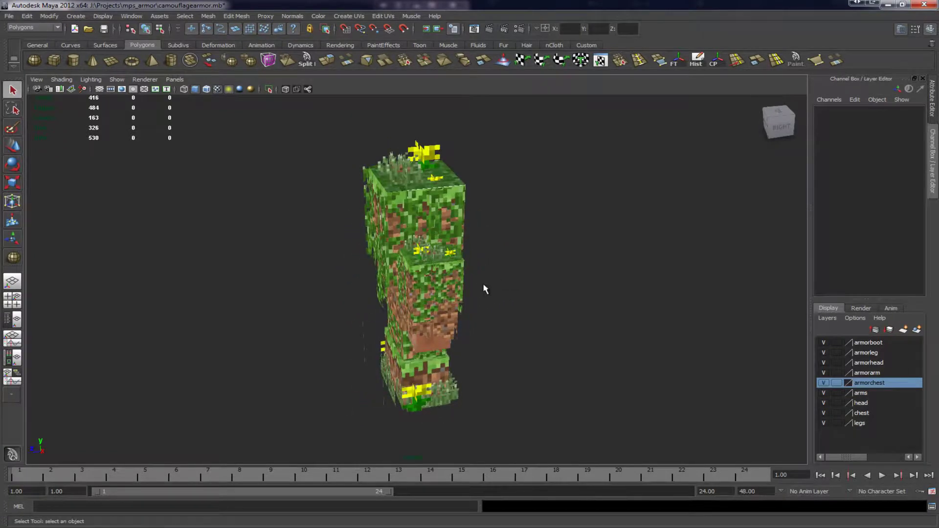
alt+drag(485, 288, 551, 269)
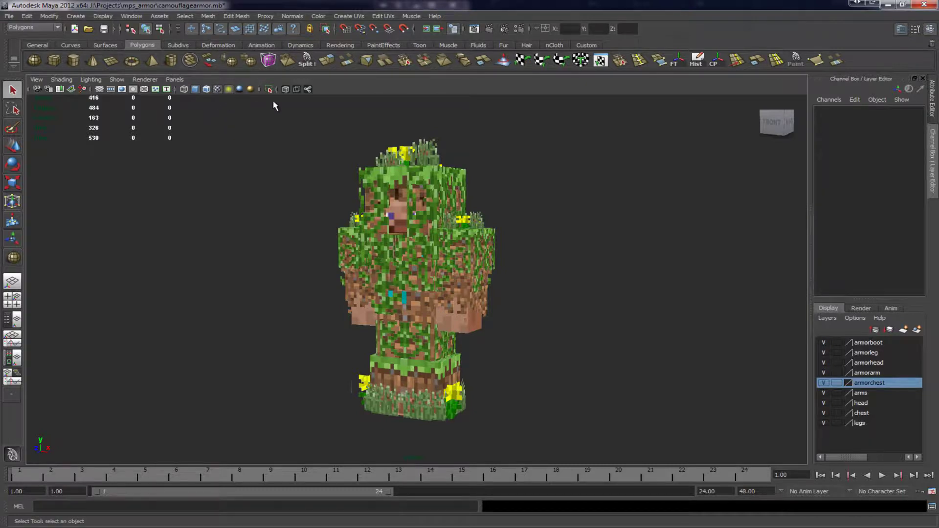
Highlight the outlines of all the armor pieces again to compare them with the transparent textures, then clear the selection
drag(300, 125, 691, 496)
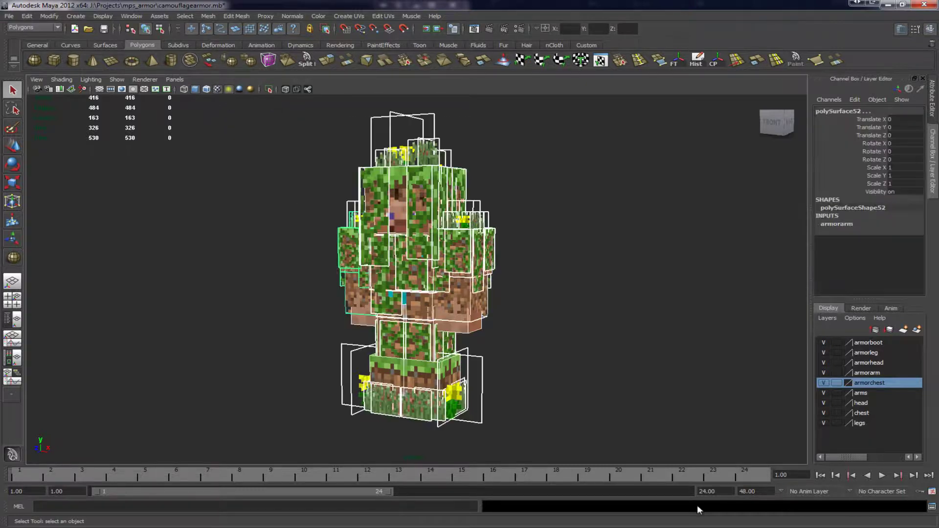
click(590, 326)
drag(516, 443, 275, 160)
click(274, 160)
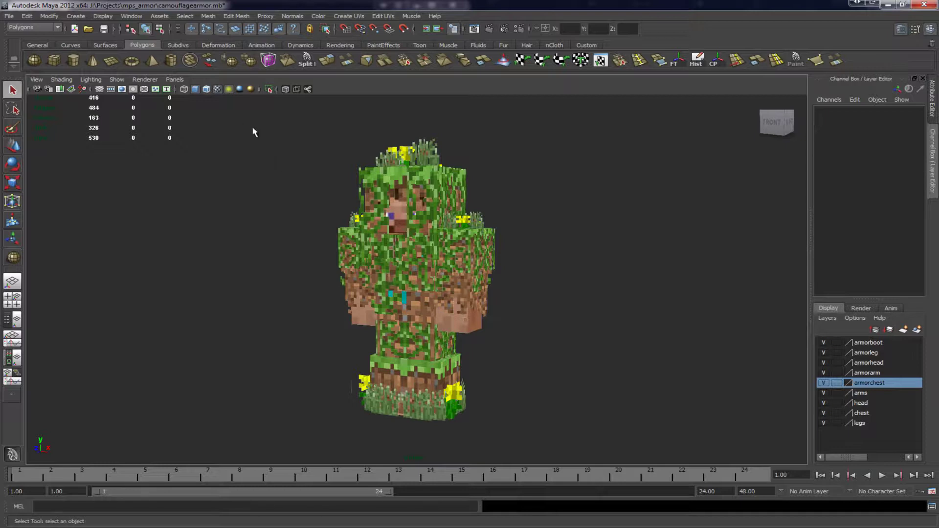
Reselect every camouflage armor piece, examine the piece outlines from the model's left side, and deselect everything
alt+drag(268, 183, 367, 180)
alt+drag(521, 190, 627, 258)
alt+drag(600, 297, 551, 452)
drag(314, 118, 649, 465)
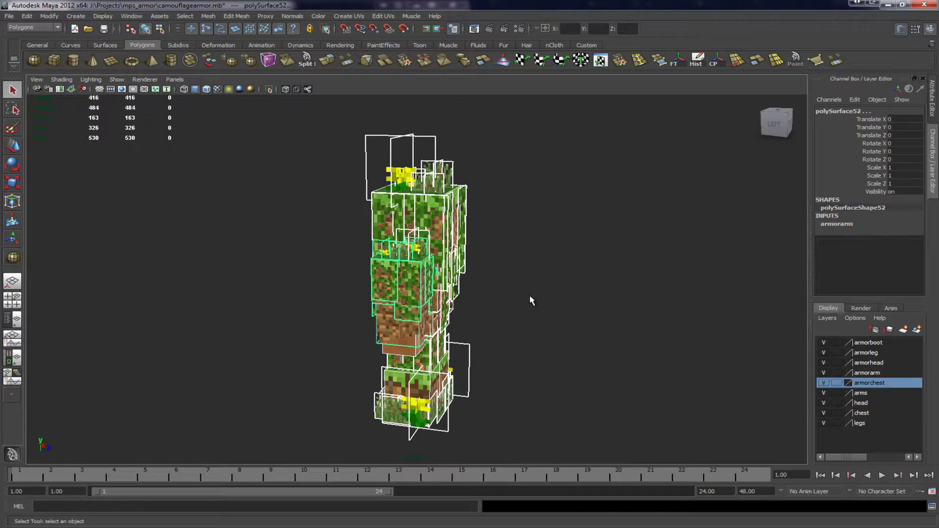
alt+drag(501, 293, 362, 284)
click(478, 268)
click(536, 256)
Select the armor chest piece and closely examine its textured back surface and lower edge from behind
alt+drag(536, 256, 397, 265)
scroll(475, 286, up, 4)
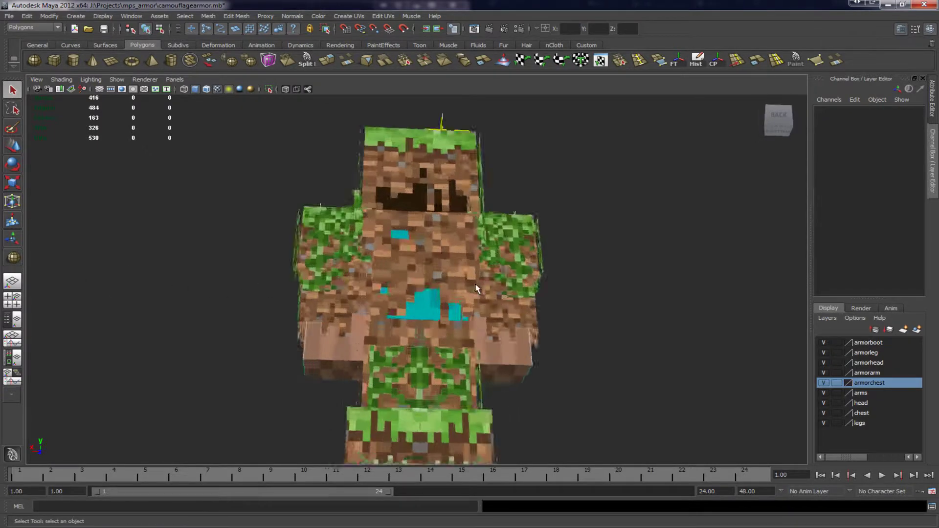
alt+drag(474, 291, 475, 265)
alt+drag(418, 266, 347, 298)
click(446, 273)
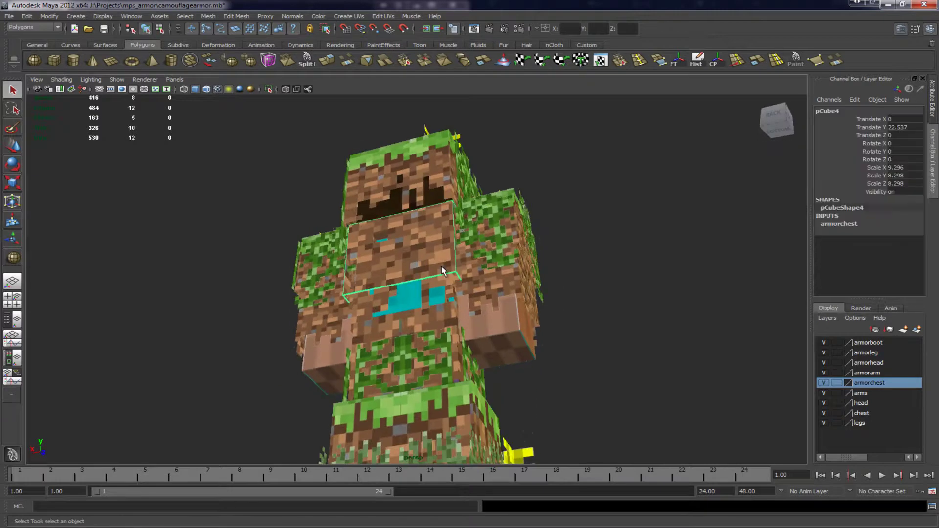
alt+drag(492, 295, 490, 303)
alt+drag(430, 303, 429, 329)
Compare the selected chest piece in wireframe, untextured and textured display, then clear the selection
key(4)
key(5)
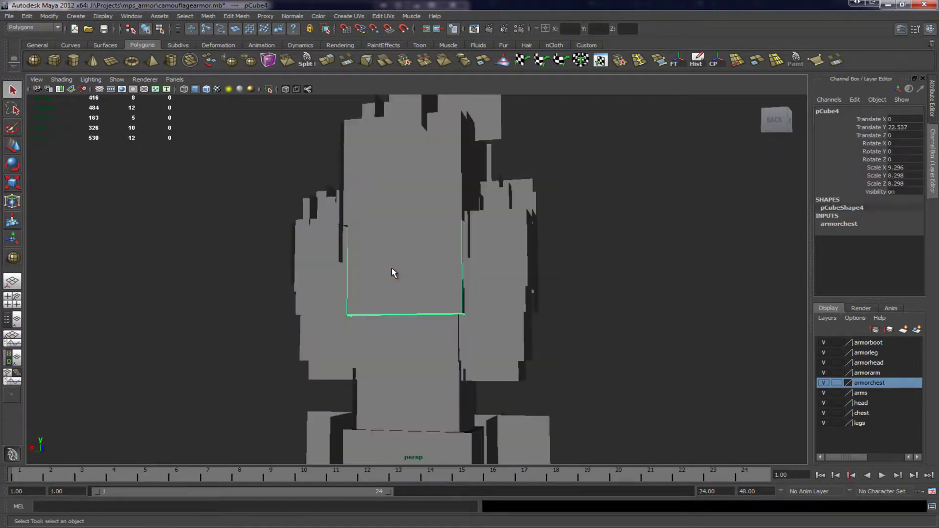
mouse_move(417, 277)
alt+mouse_down()
mouse_move(519, 257)
mouse_move(480, 264)
alt+mouse_up()
key(6)
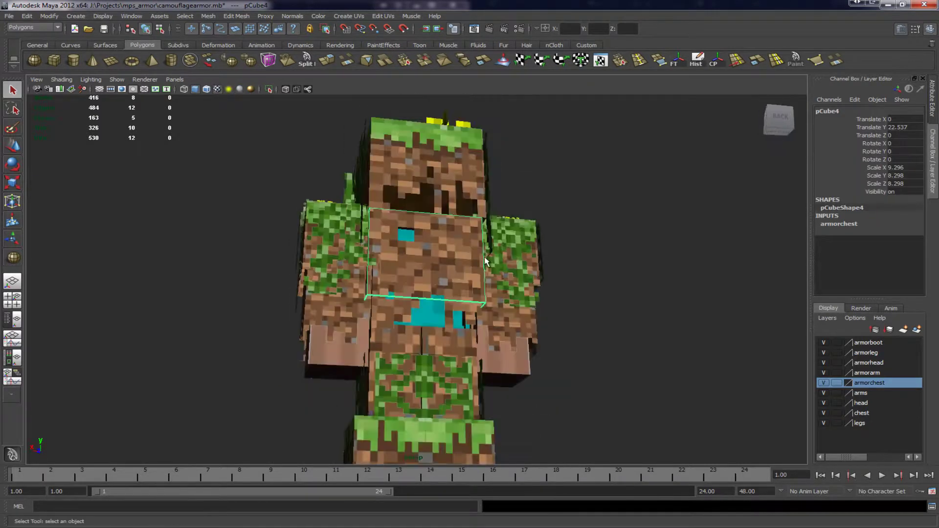
click(595, 292)
Select the whole camouflage model to examine its outlines all around, clear the selection, and view the textured armor from the front
mouse_move(595, 292)
alt+mouse_down()
mouse_move(482, 295)
mouse_move(593, 312)
mouse_move(506, 279)
alt+mouse_up()
scroll(404, 232, down, 5)
alt+drag(565, 270, 313, 276)
drag(304, 148, 598, 455)
alt+drag(530, 252, 160, 303)
scroll(630, 284, up, 3)
click(661, 306)
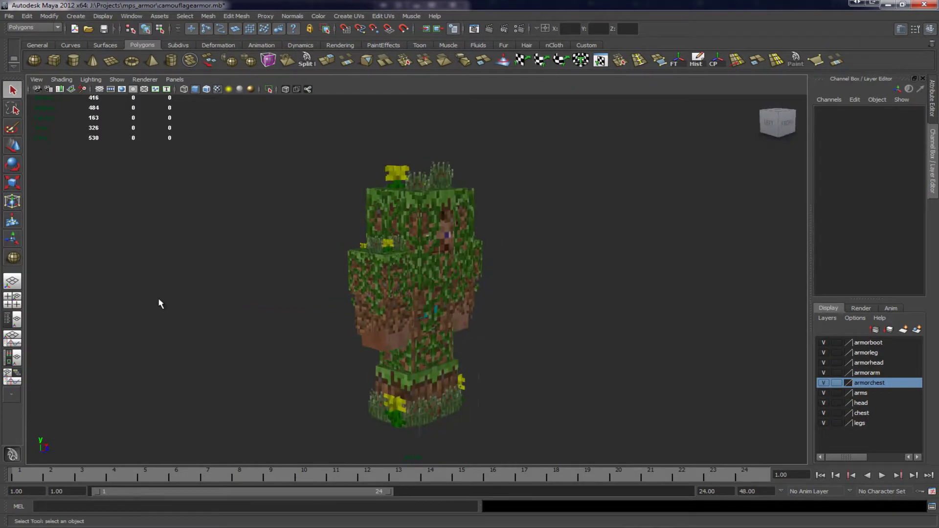
alt+drag(263, 242, 293, 235)
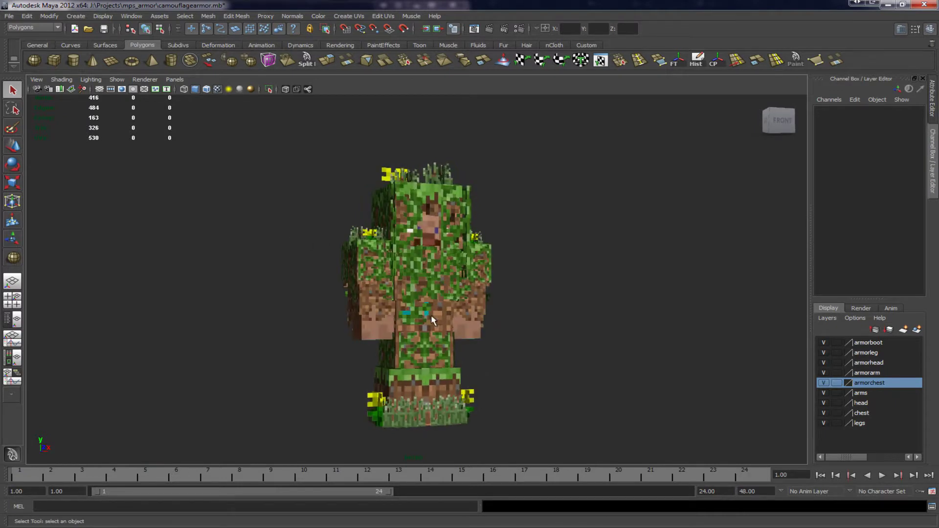